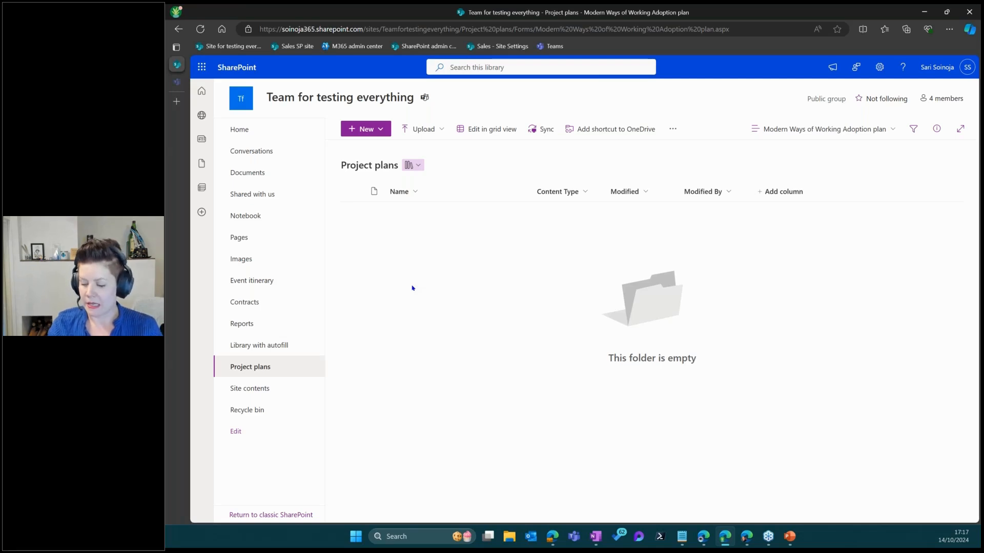
# Open the New dropdown in the Project plans library
pyautogui.click(383, 133)
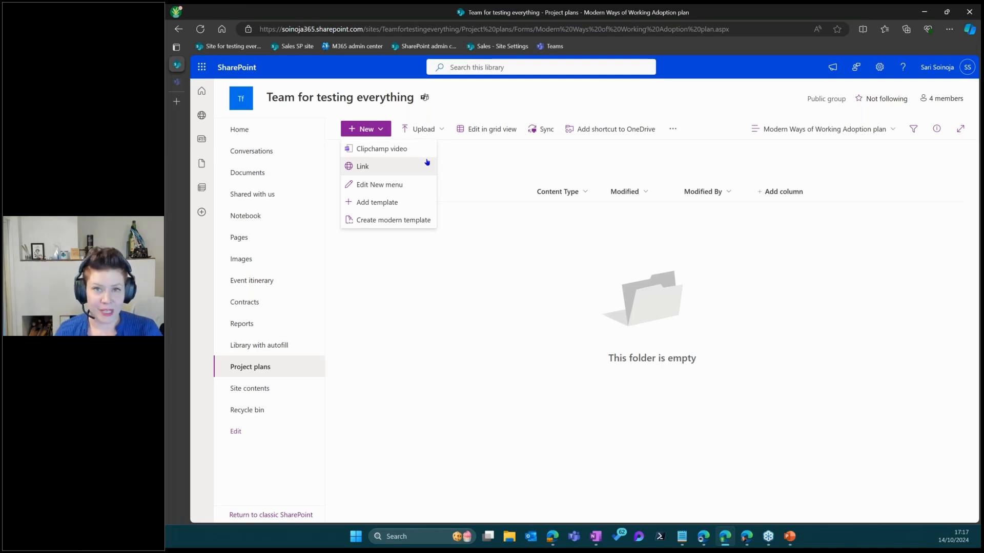
# Create a modern template from 'Modern Ways of Working Adoption plan template.docx'
pyautogui.click(393, 220)
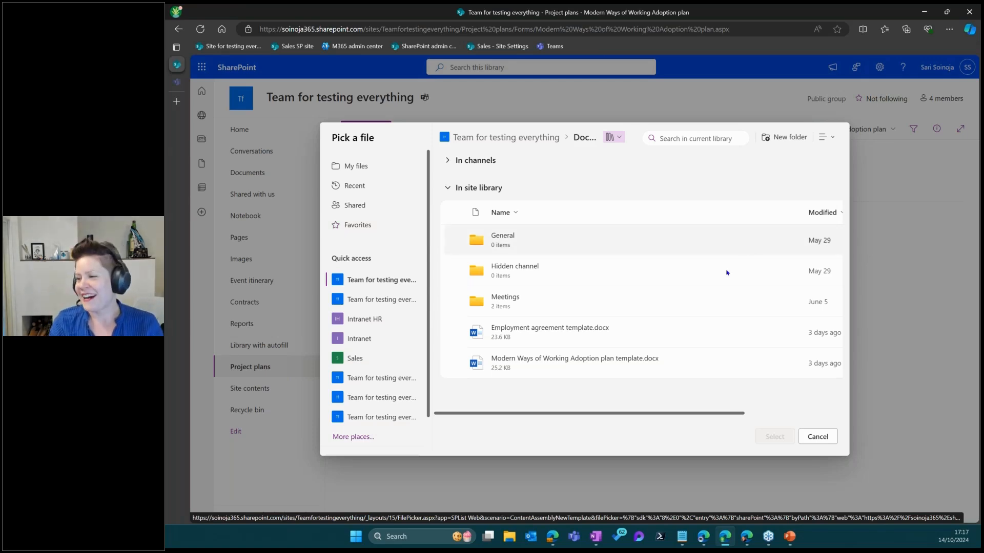
pyautogui.click(589, 362)
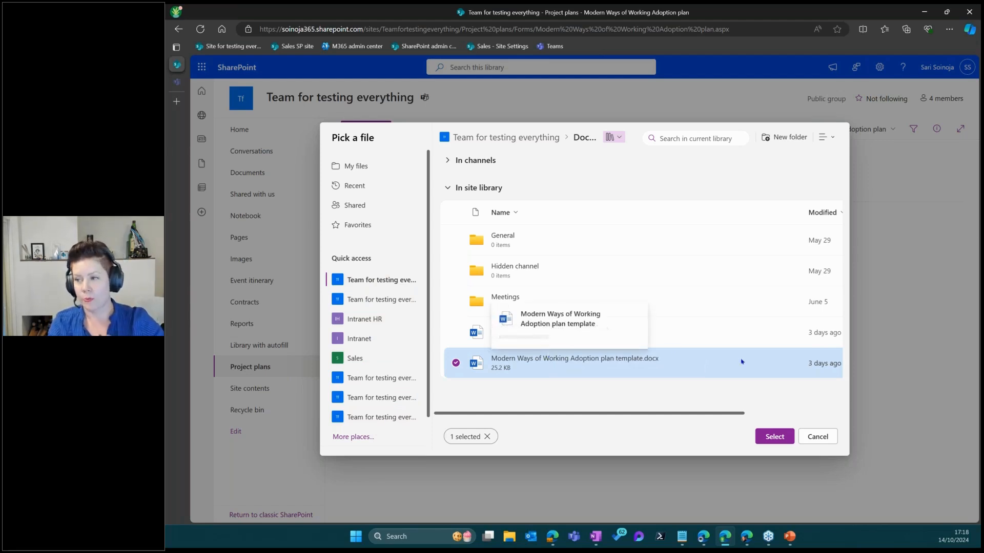
pyautogui.click(772, 436)
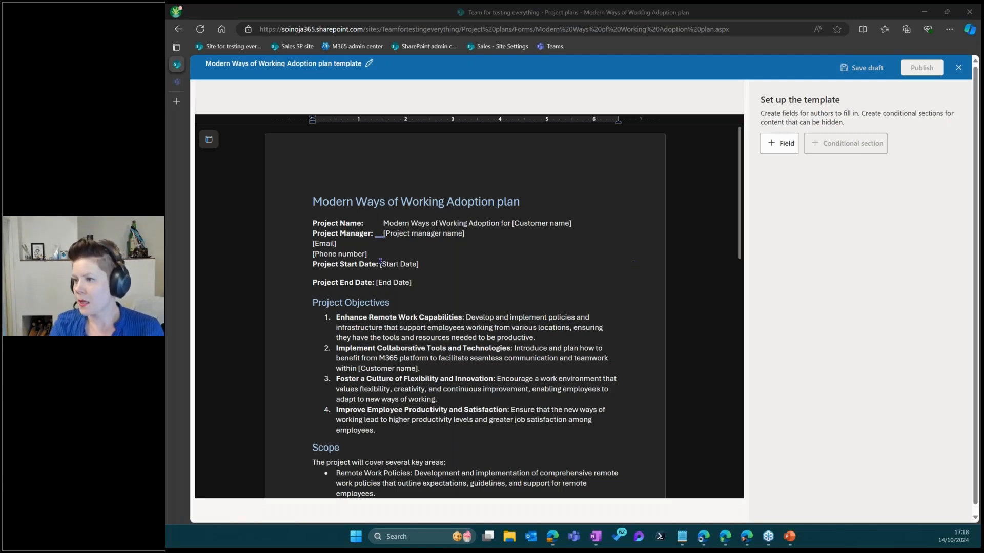
# Select the [Project manager name] placeholder and start a new field for it
pyautogui.click(441, 246)
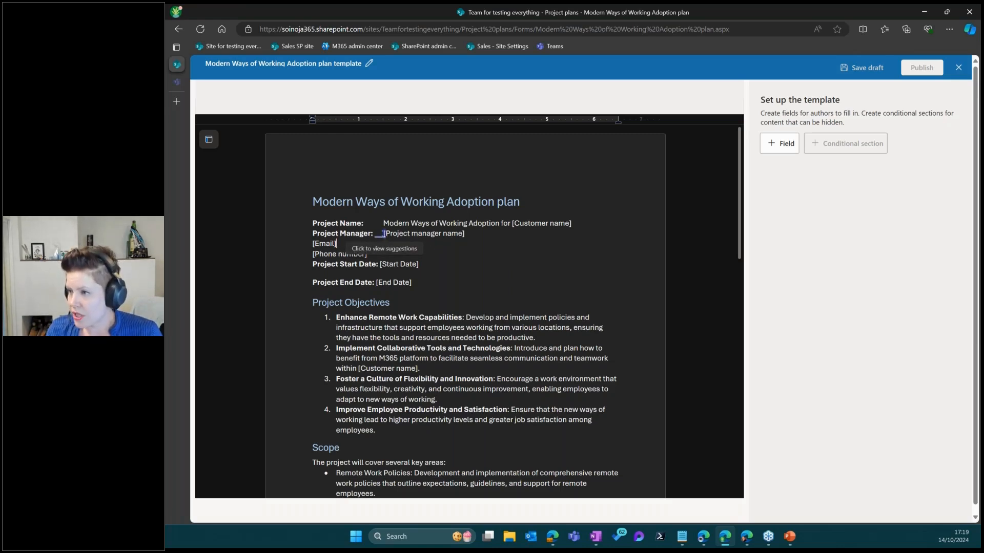
pyautogui.moveTo(383, 233); pyautogui.dragTo(464, 237)
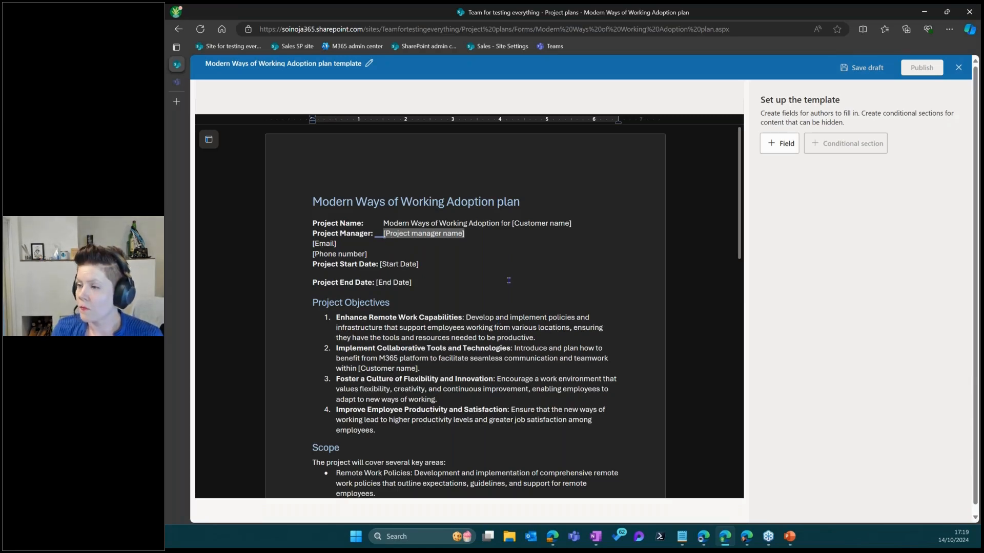
pyautogui.click(780, 143)
# Name the field 'Project manager name', make it single line of text, and save it
pyautogui.click(804, 110)
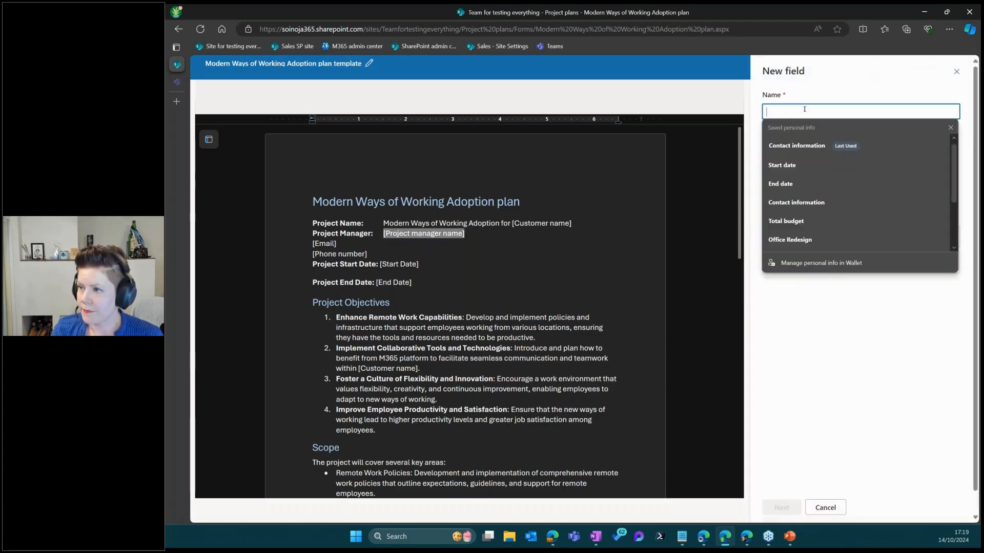
pyautogui.write('Proje')
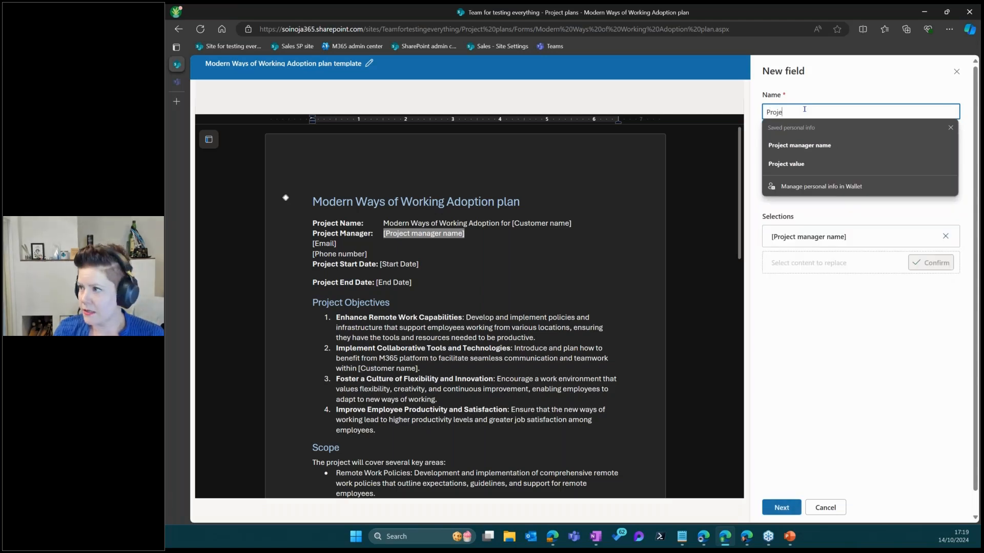
pyautogui.click(812, 146)
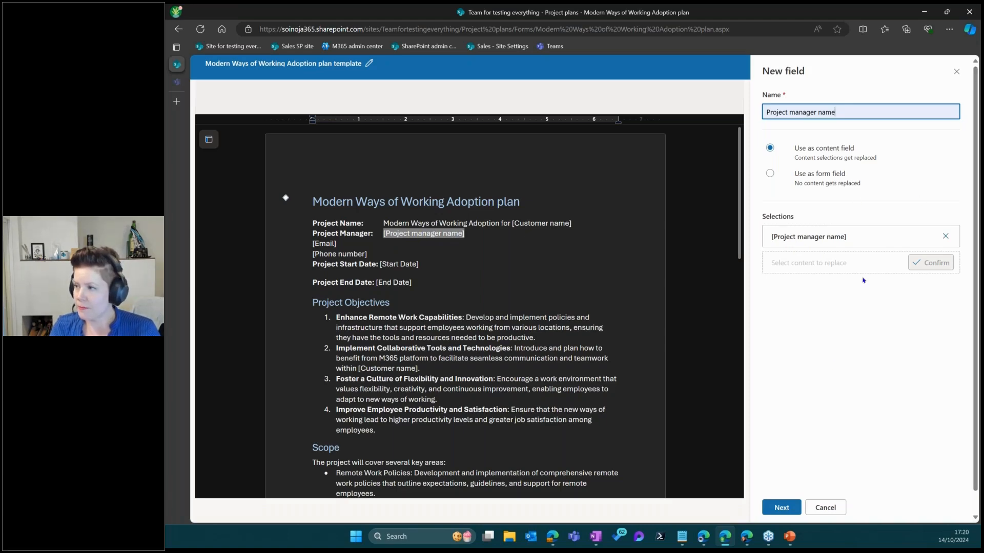
pyautogui.click(782, 509)
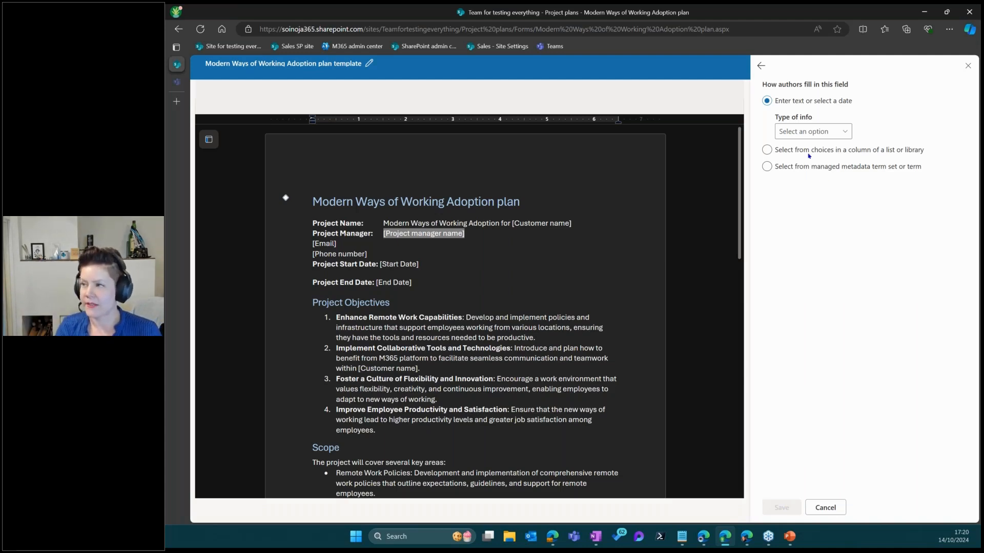
pyautogui.click(804, 132)
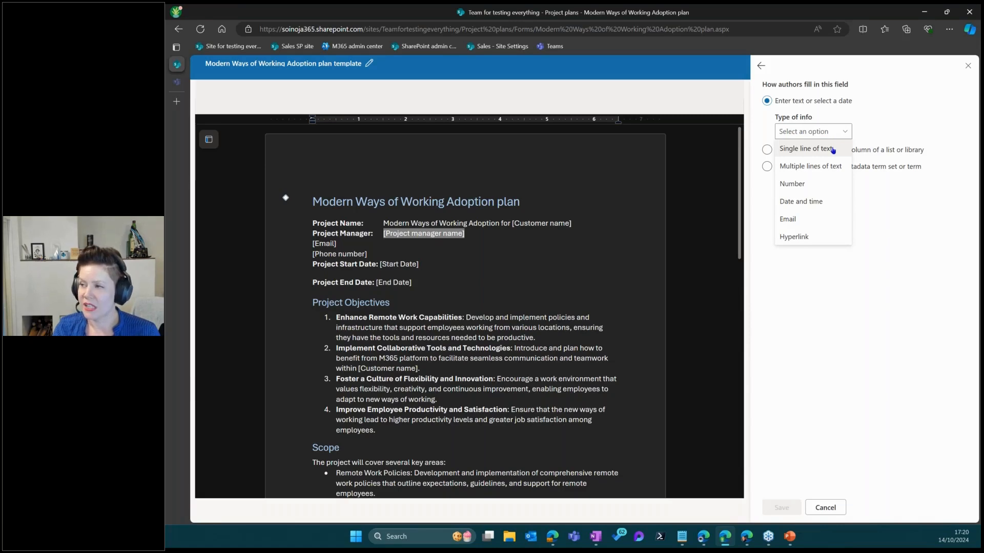
pyautogui.click(832, 149)
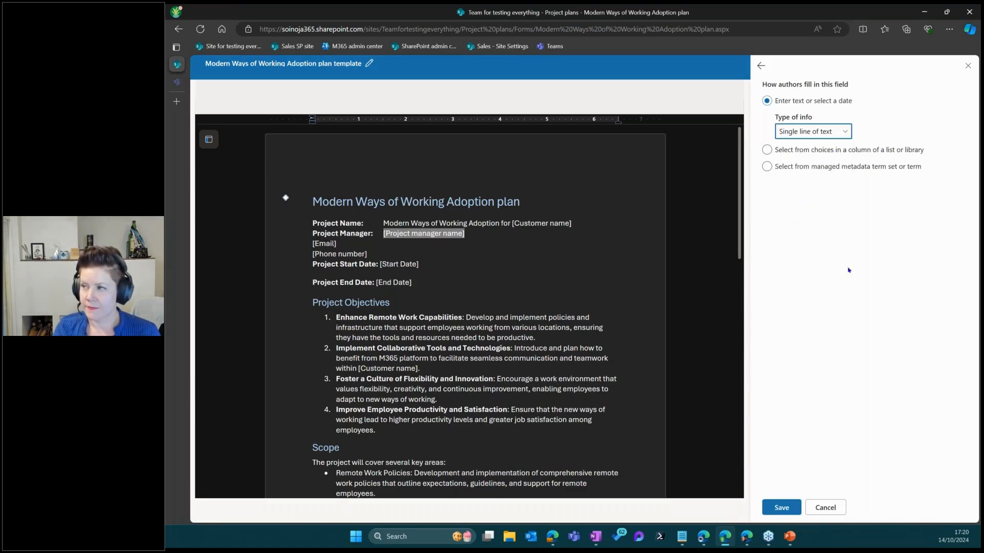
pyautogui.click(792, 504)
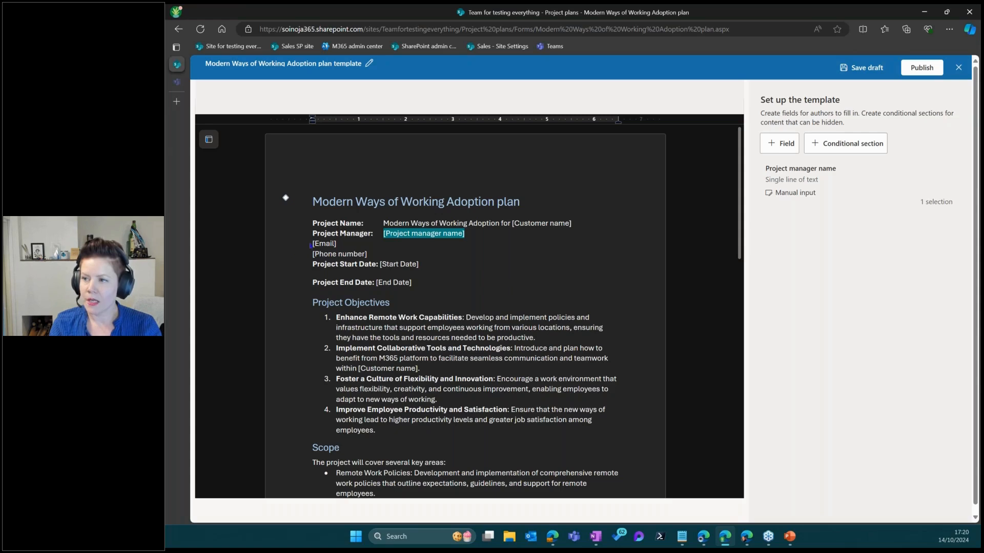
pyautogui.moveTo(311, 245); pyautogui.dragTo(340, 244)
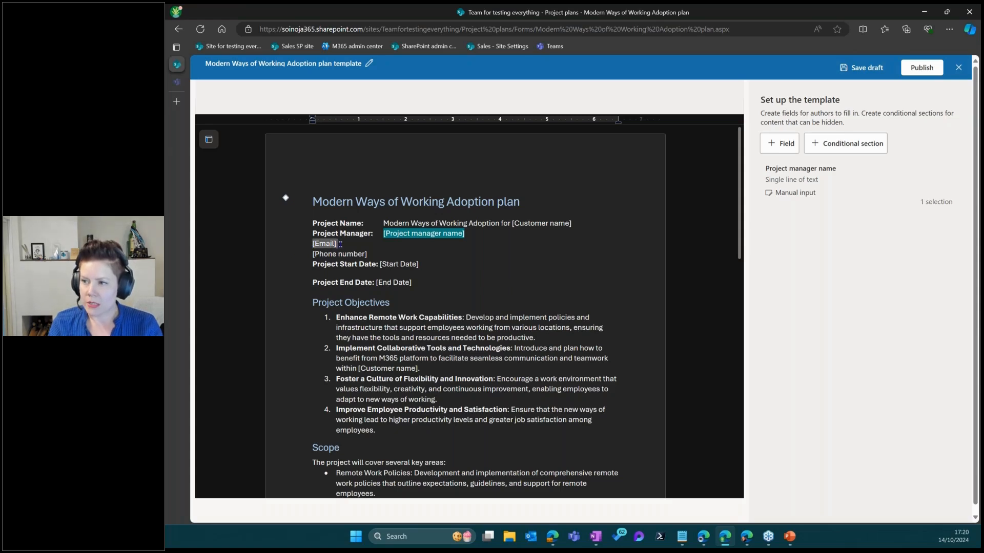
# Add a 'PM email' field of type Email over the [Email] placeholder
pyautogui.click(781, 149)
pyautogui.click(800, 110)
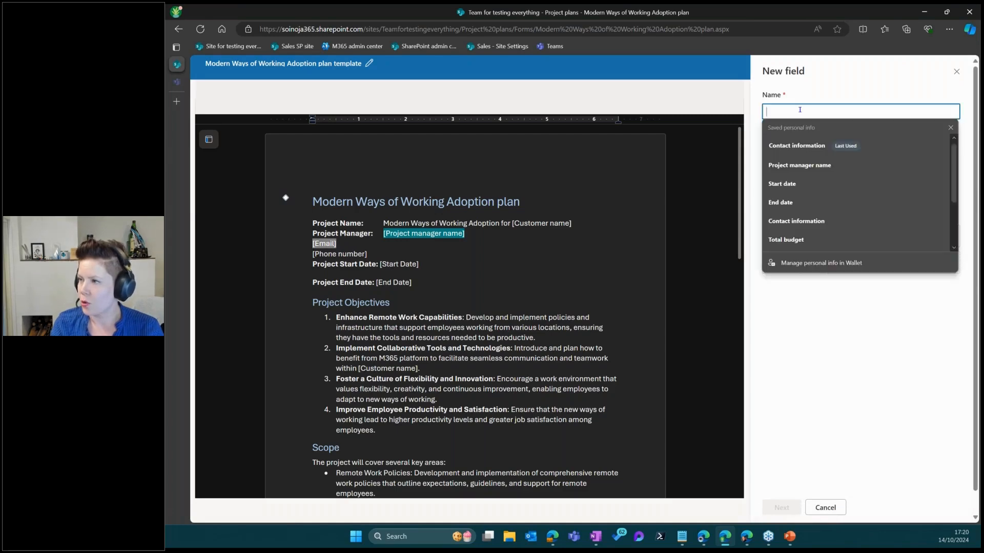
pyautogui.write('PM email')
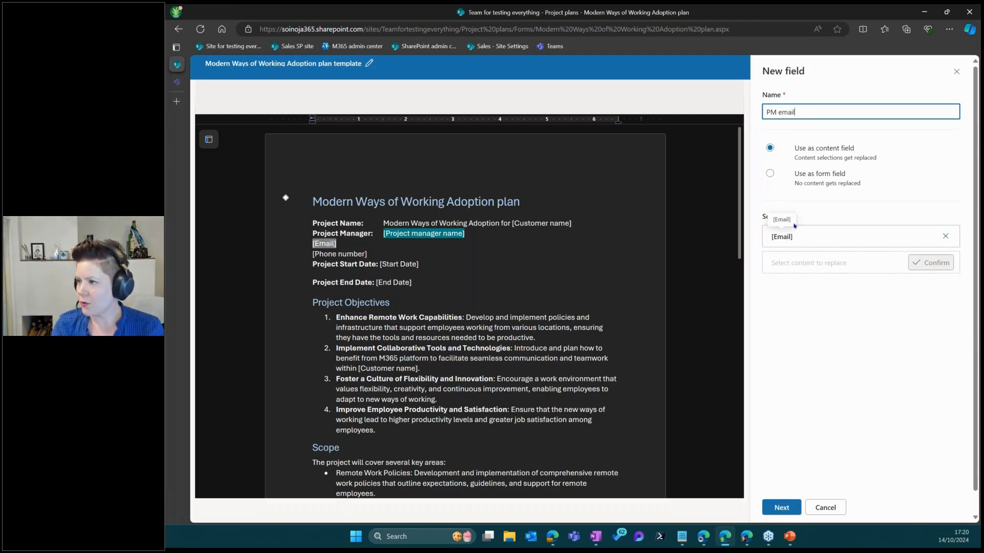
pyautogui.click(781, 508)
pyautogui.click(803, 131)
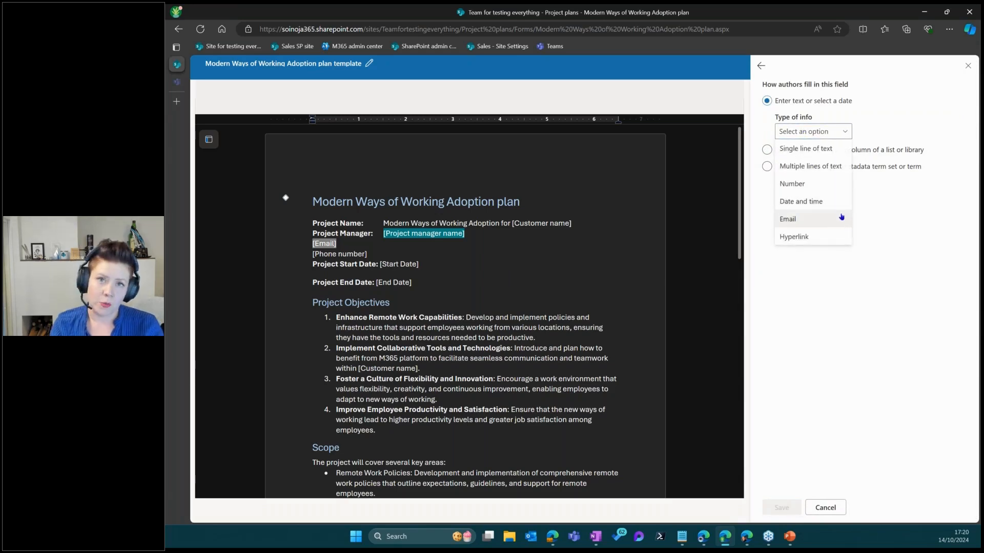
pyautogui.click(804, 224)
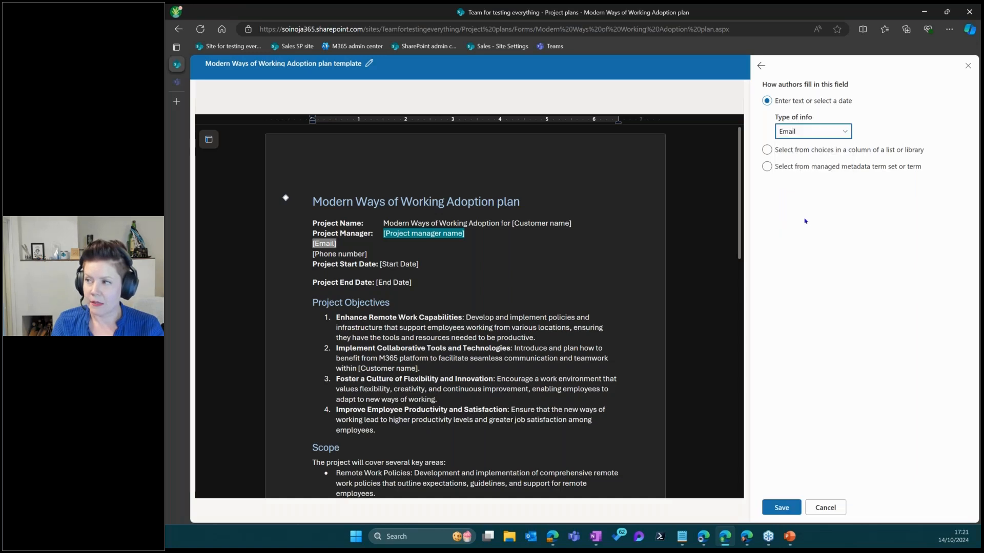
pyautogui.click(782, 507)
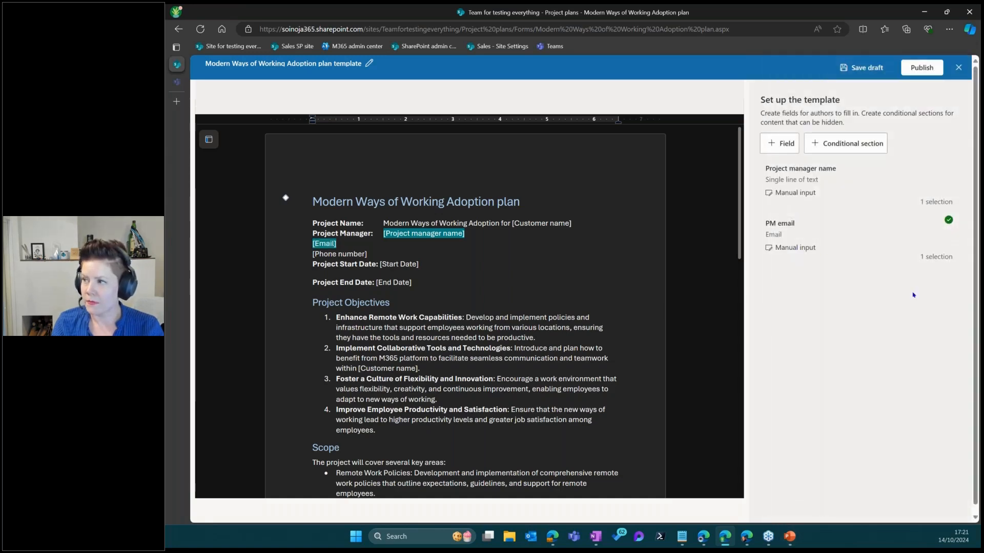
# Add a 'PM phone number' single-line text field over the [Phone number] placeholder
pyautogui.click(783, 145)
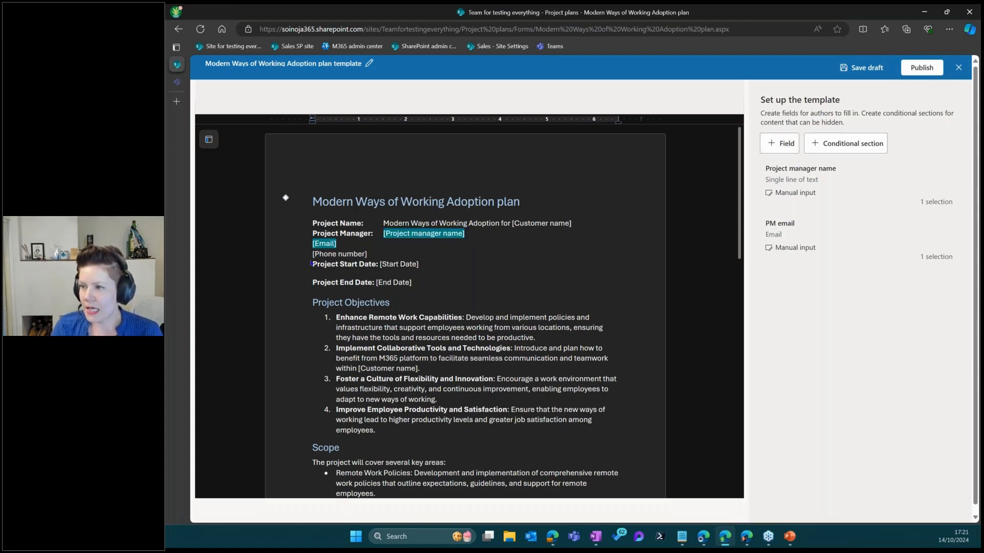
pyautogui.tripleClick(353, 251)
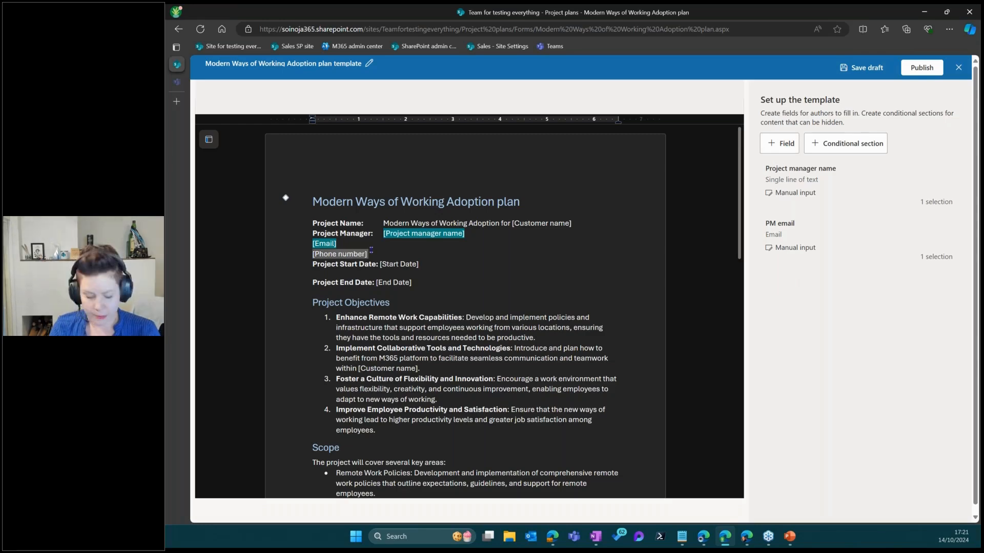
pyautogui.click(777, 144)
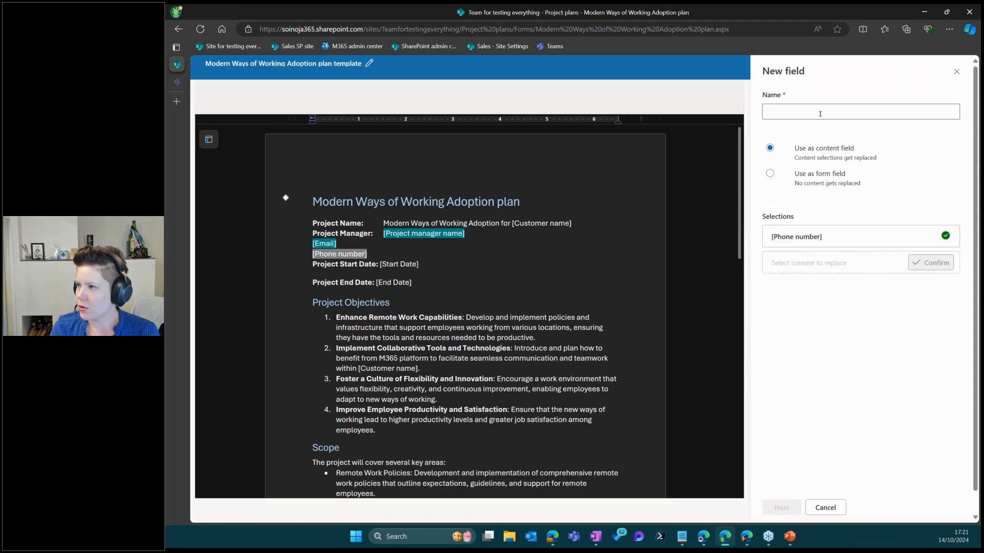
pyautogui.click(820, 112)
pyautogui.write('PM ')
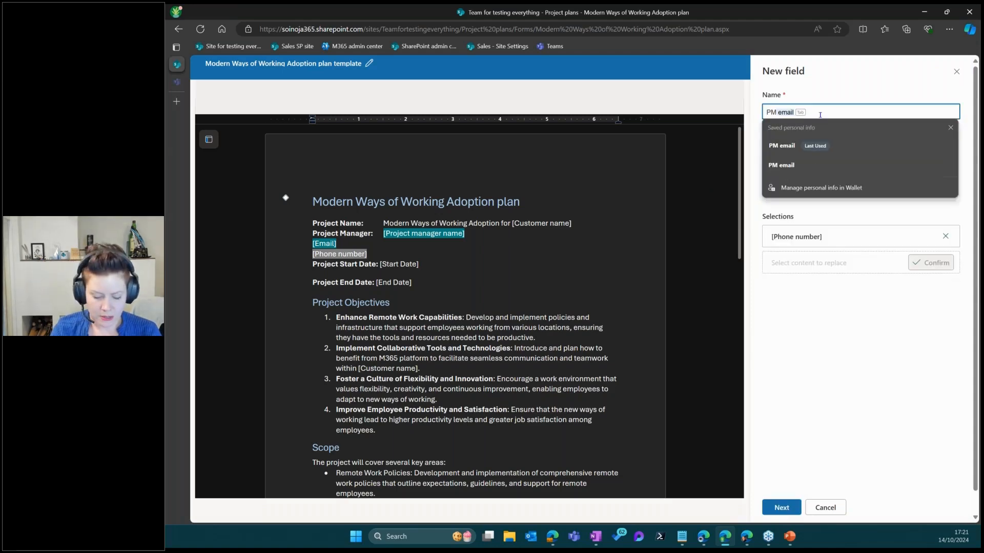
pyautogui.write('phone numne')
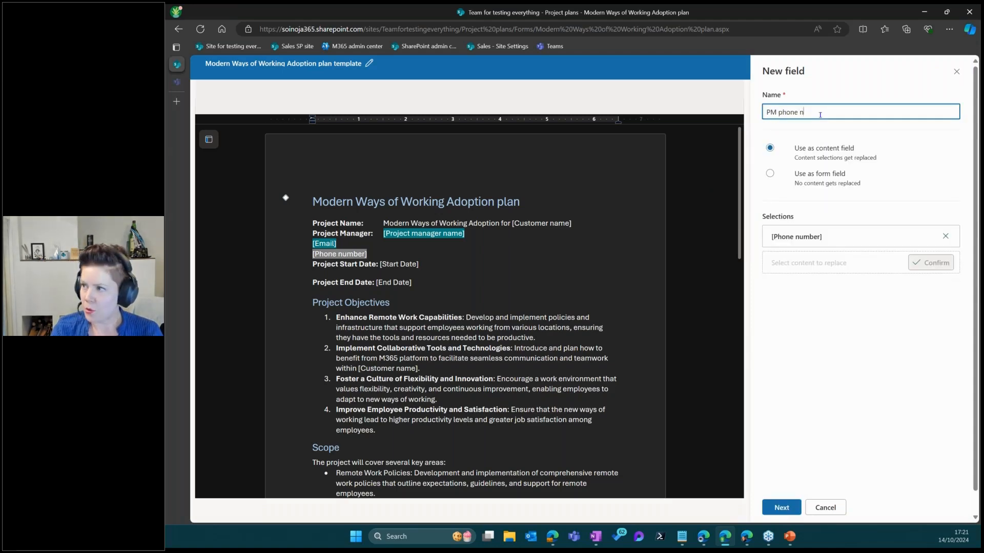
pyautogui.press('BackSpace')
pyautogui.press('BackSpace')
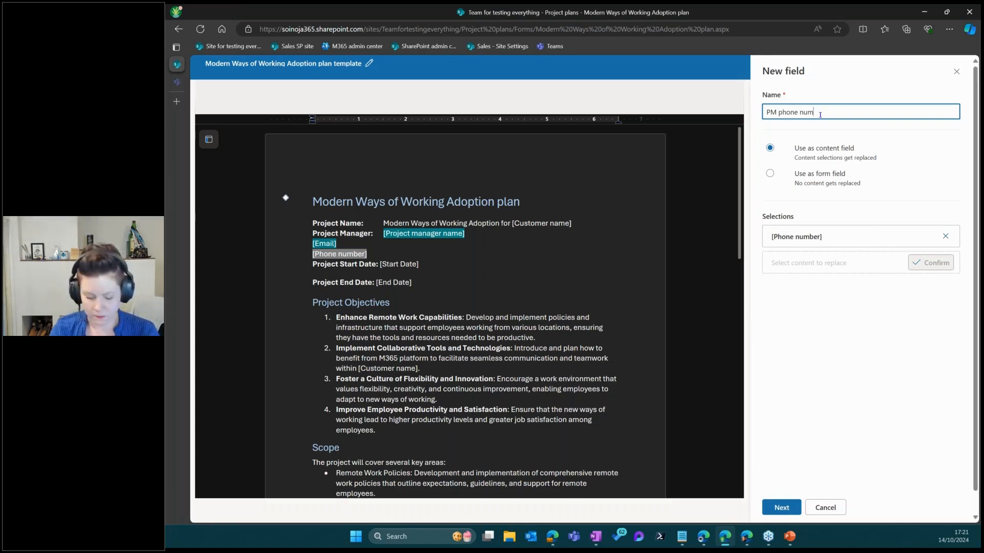
pyautogui.write('ber')
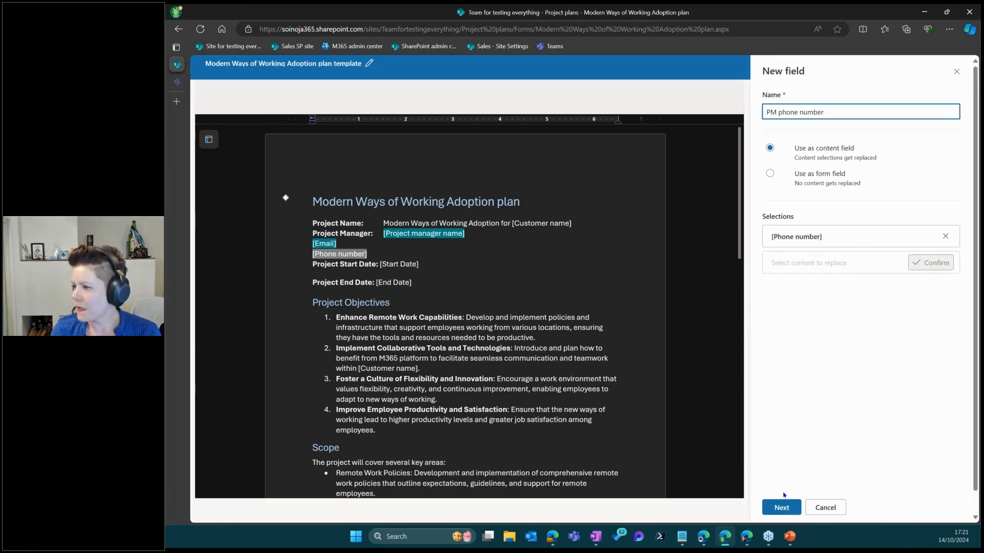
pyautogui.click(782, 507)
pyautogui.click(825, 134)
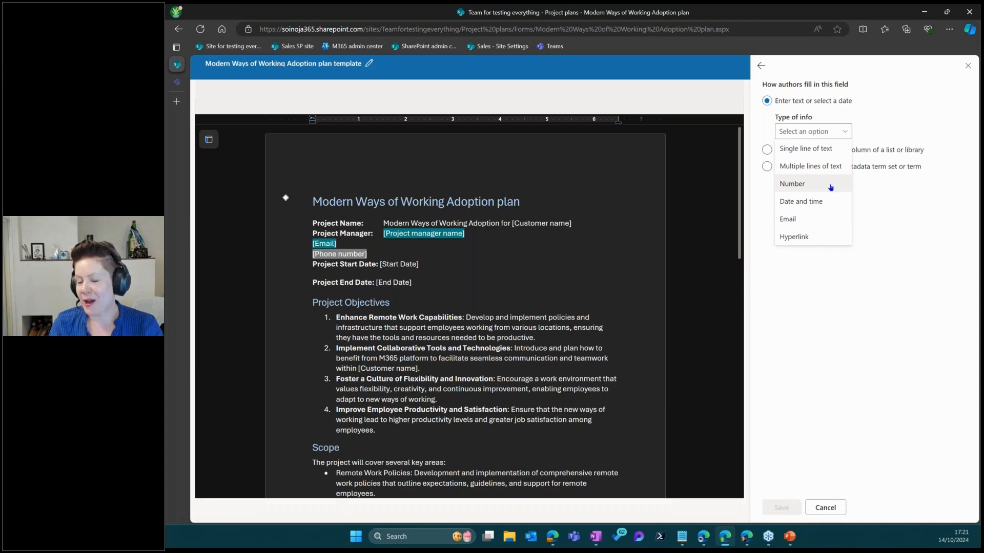
pyautogui.click(830, 150)
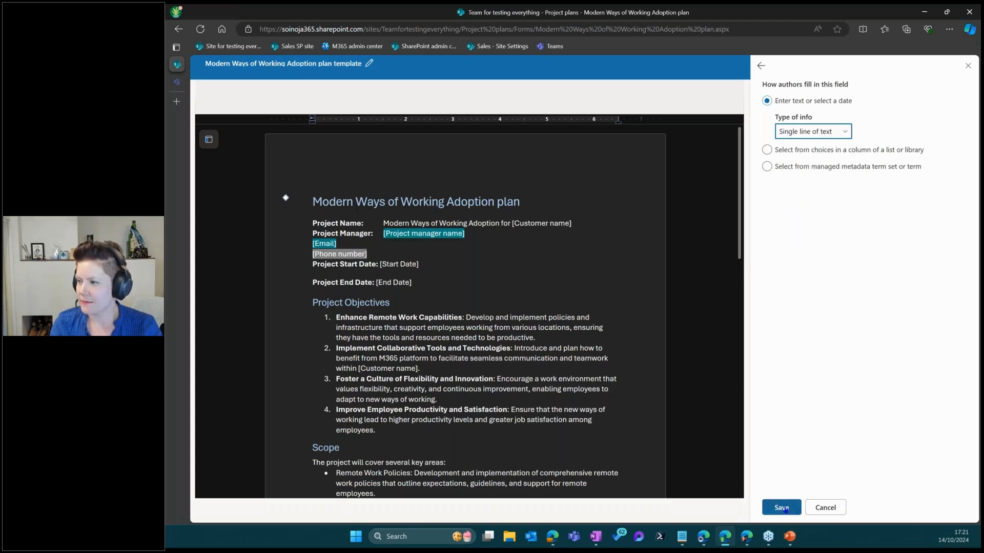
pyautogui.click(781, 507)
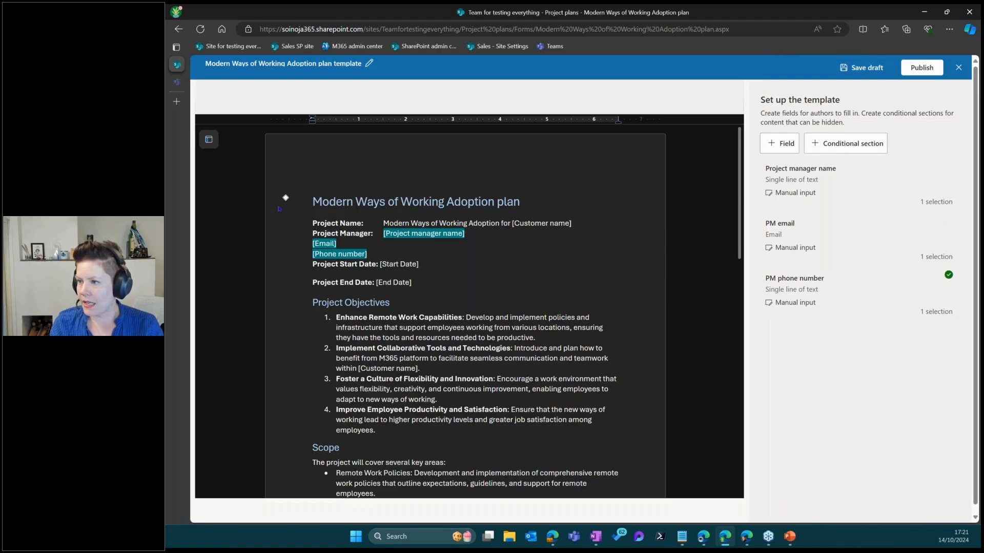
pyautogui.moveTo(380, 264); pyautogui.dragTo(419, 264)
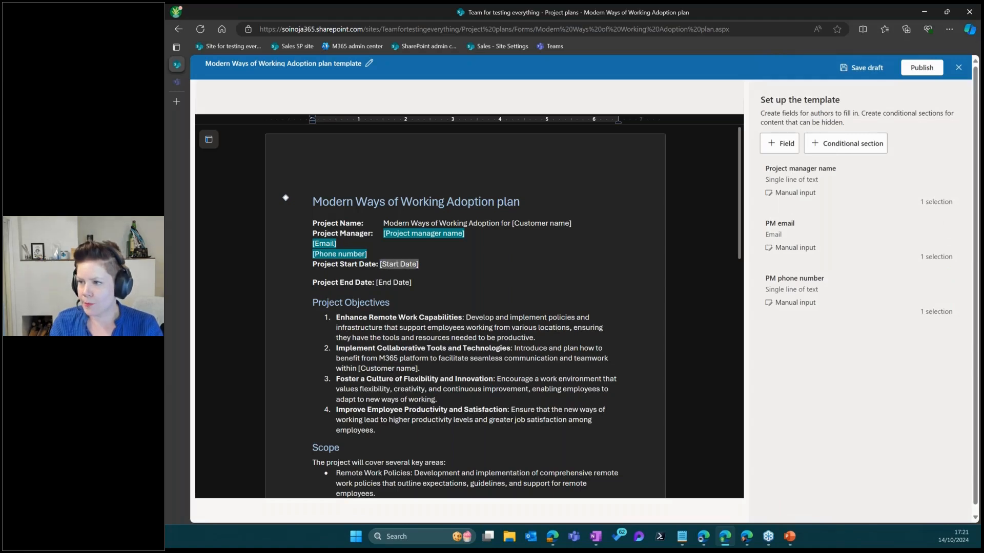
# Add a 'Start date' Date and time field in DD.MM.YYYY format over [Start Date]
pyautogui.click(779, 143)
pyautogui.click(787, 110)
pyautogui.write('Strat')
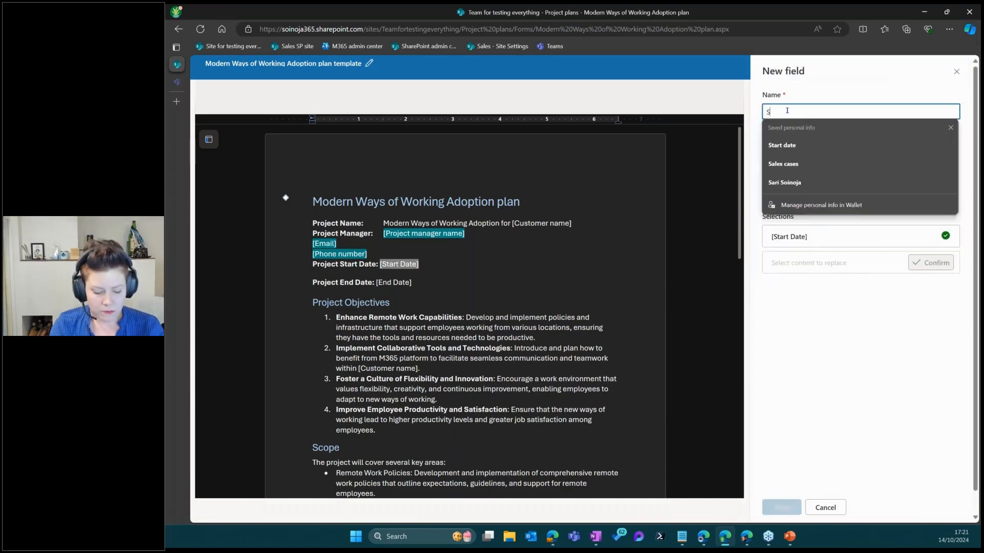
pyautogui.press('BackSpace')
pyautogui.press('BackSpace')
pyautogui.press('BackSpace')
pyautogui.press('BackSpace')
pyautogui.press('BackSpace')
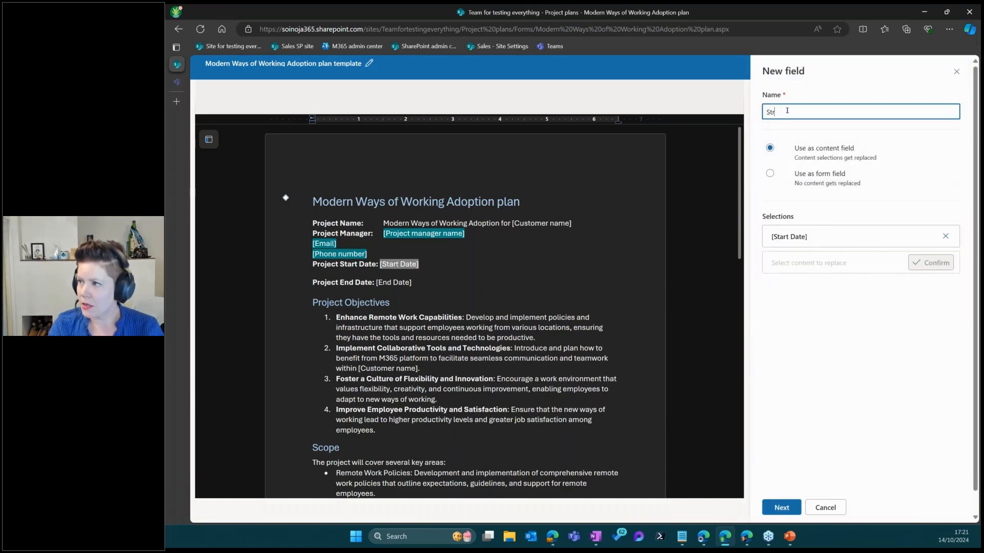
pyautogui.write('tart date')
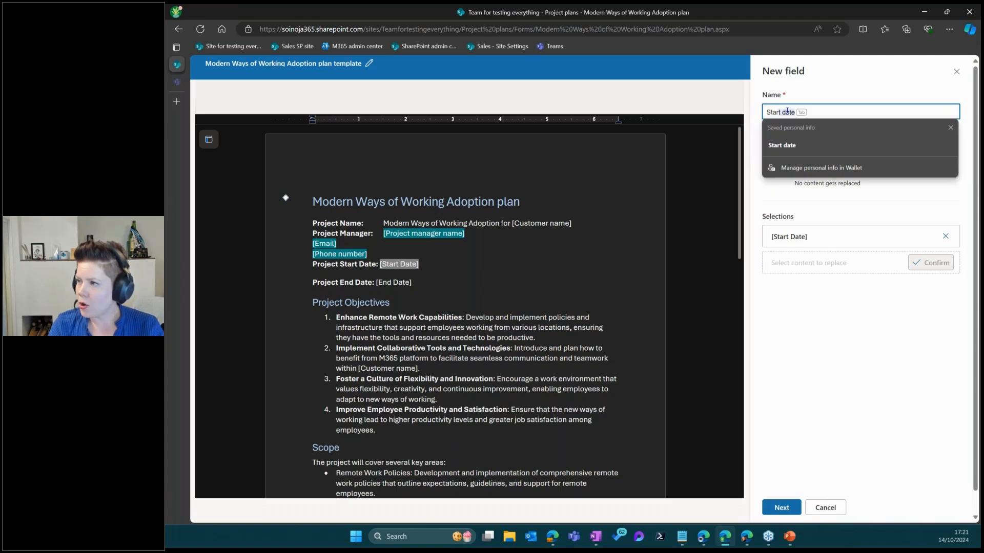
pyautogui.click(797, 145)
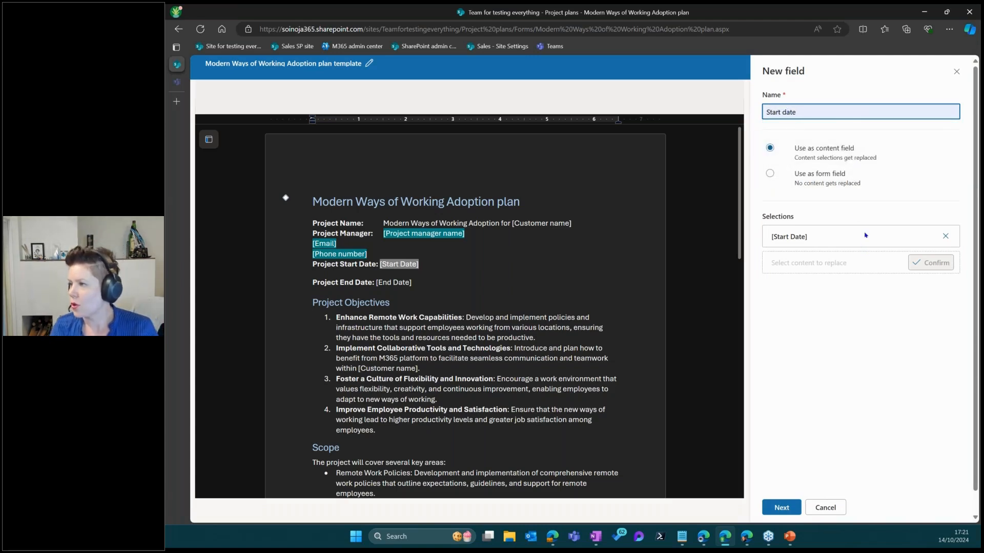
pyautogui.click(781, 510)
pyautogui.click(811, 137)
pyautogui.click(822, 205)
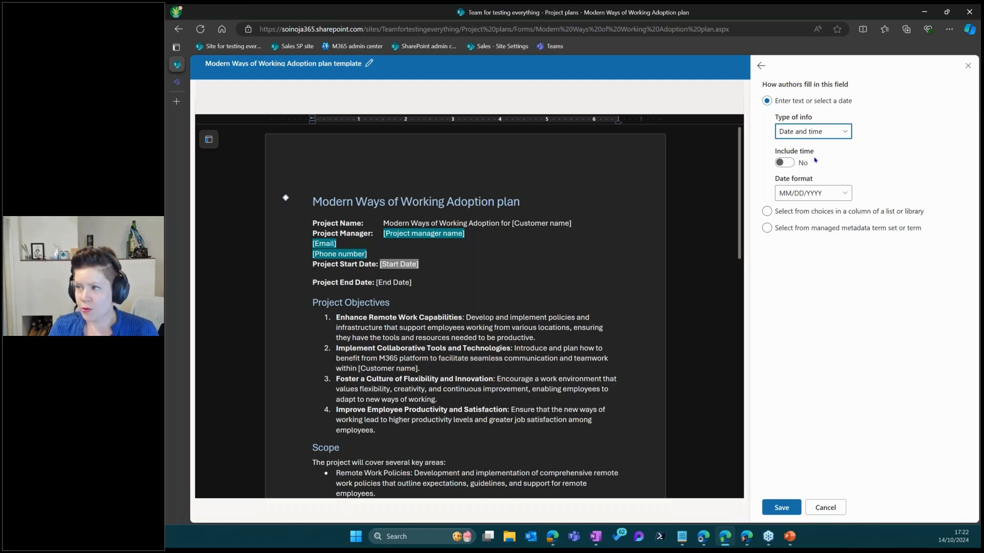
pyautogui.click(823, 199)
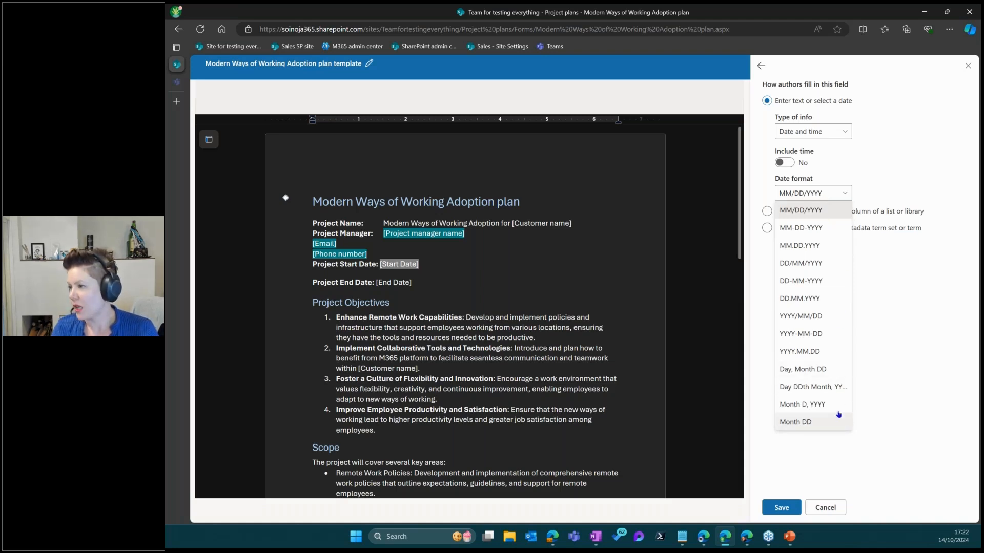
pyautogui.click(810, 299)
pyautogui.click(781, 507)
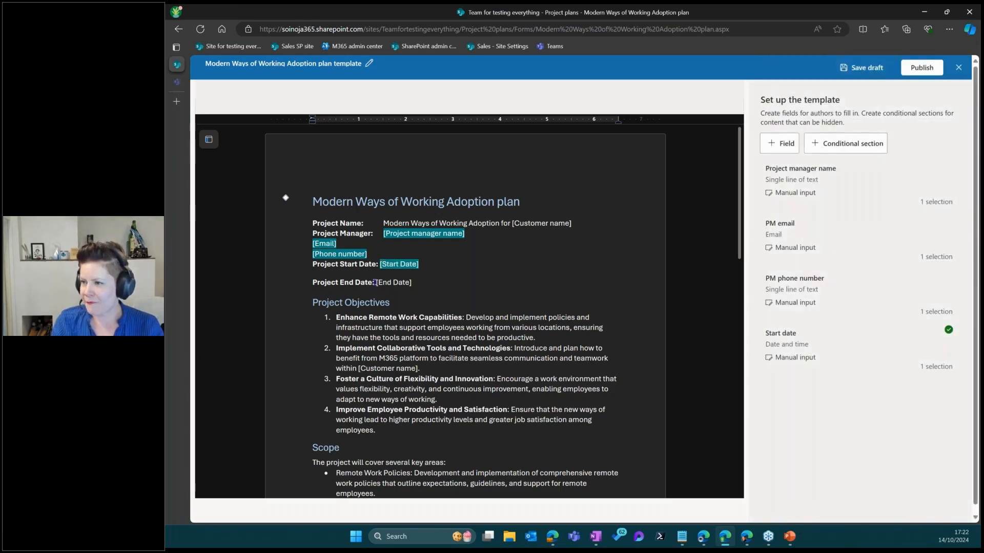
# Add an 'End date' Date and time field (DD.MM.YYYY) and indent [Email] with Tab
pyautogui.moveTo(377, 283)
pyautogui.mouseDown()
pyautogui.moveTo(410, 283)
pyautogui.moveTo(375, 283)
pyautogui.mouseUp()
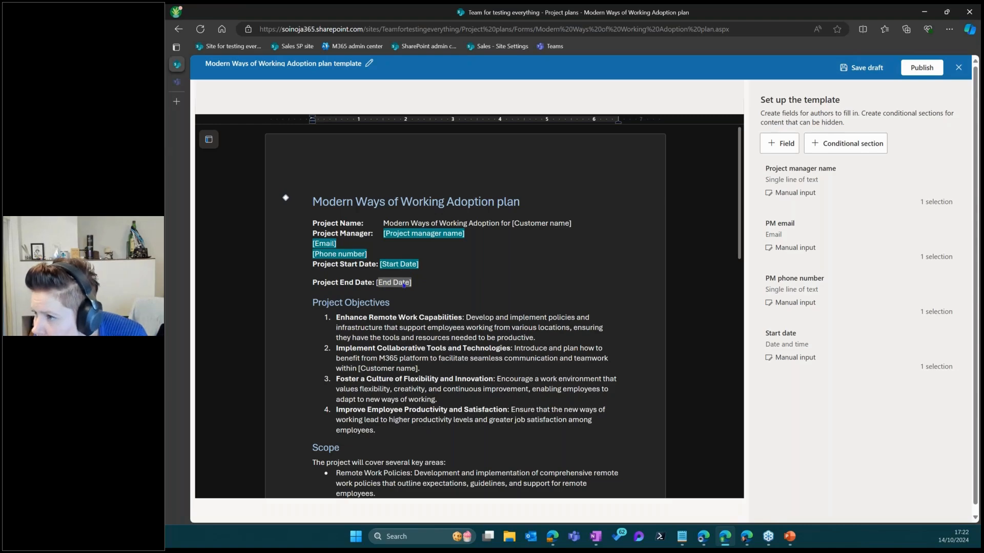
pyautogui.click(780, 143)
pyautogui.click(785, 107)
pyautogui.write('End date')
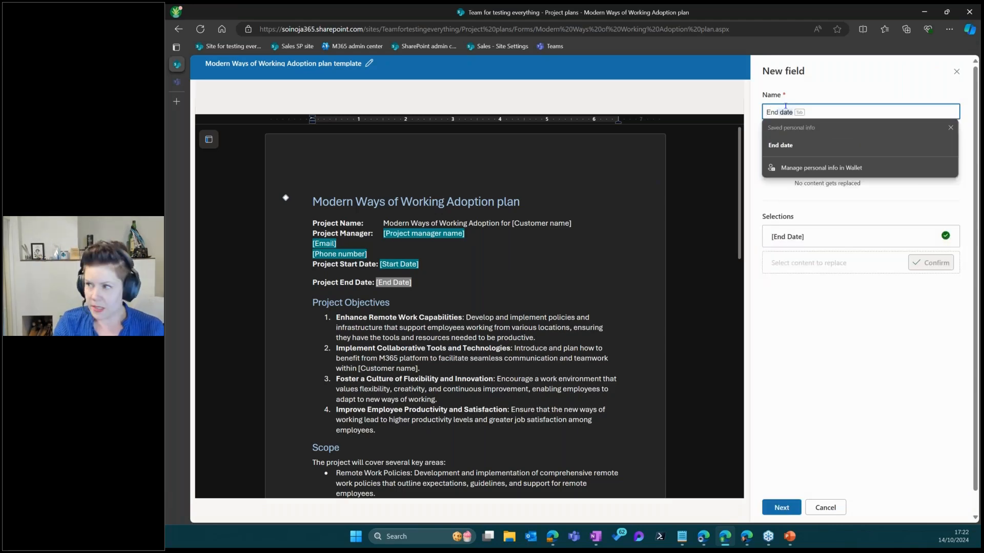
pyautogui.click(781, 508)
pyautogui.click(812, 131)
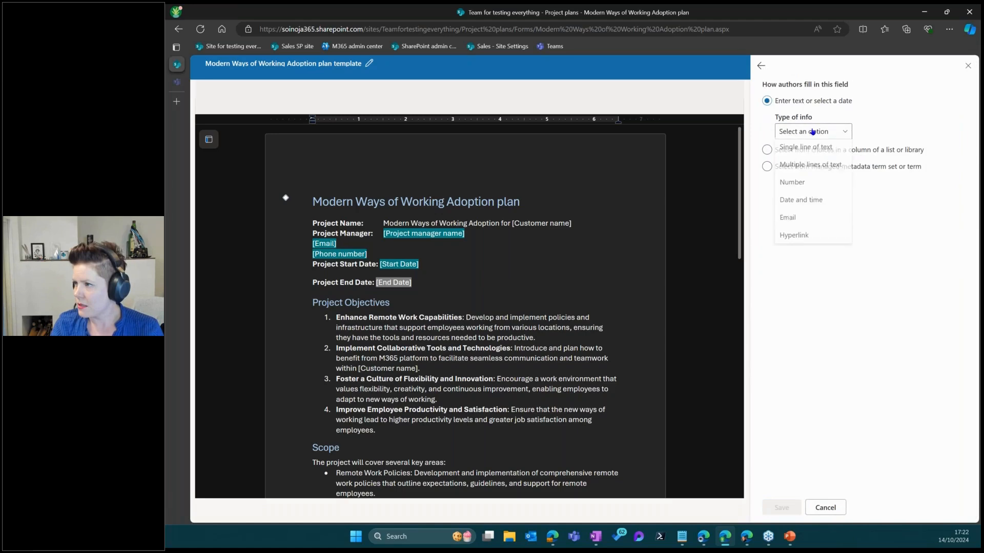
pyautogui.click(801, 200)
pyautogui.click(809, 194)
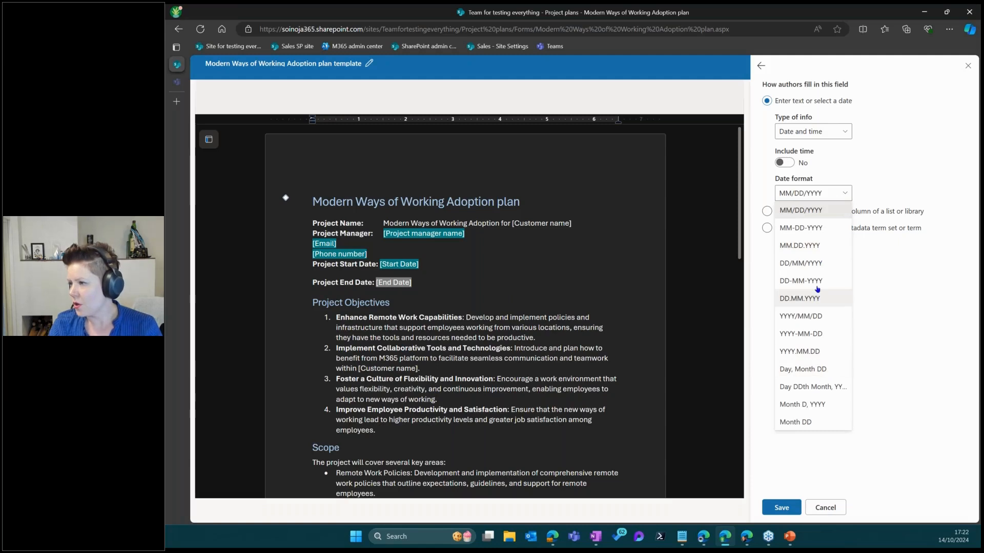
pyautogui.click(815, 298)
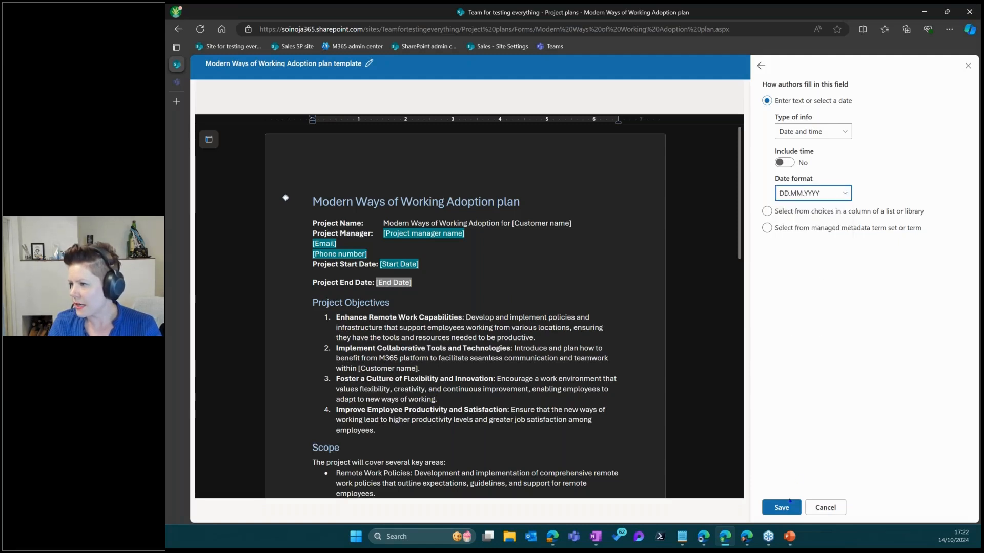
pyautogui.click(789, 501)
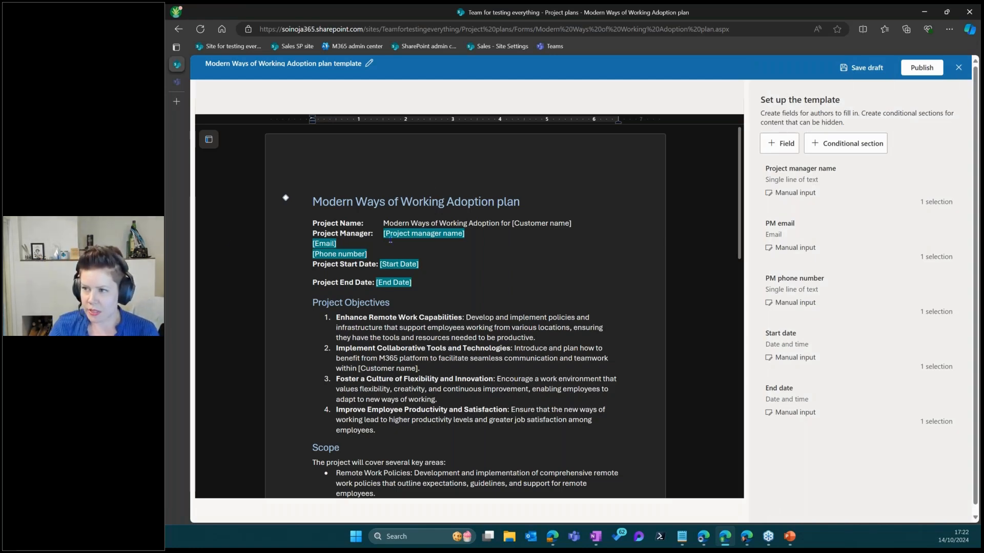
pyautogui.press('Tab')
pyautogui.press('Tab')
pyautogui.press('Tab')
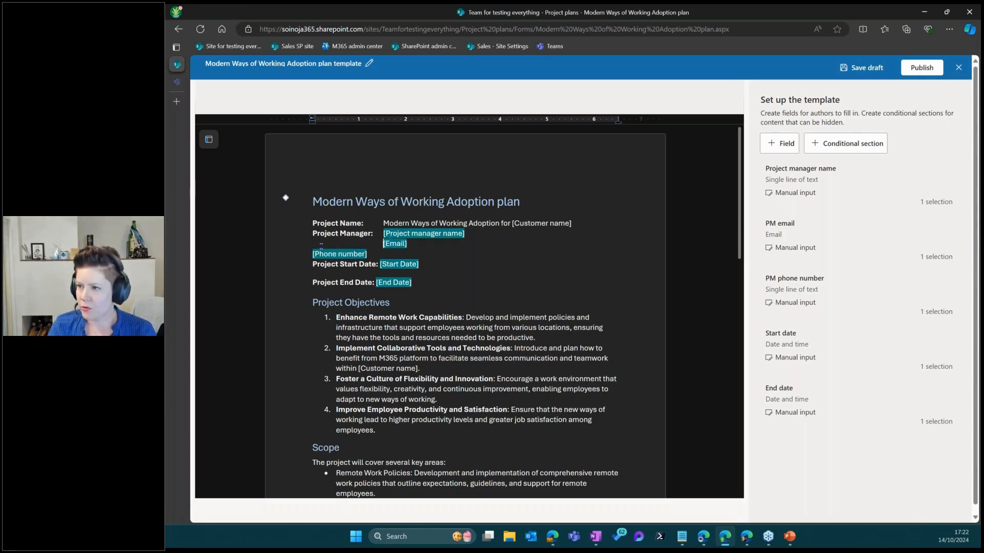
pyautogui.click(310, 255)
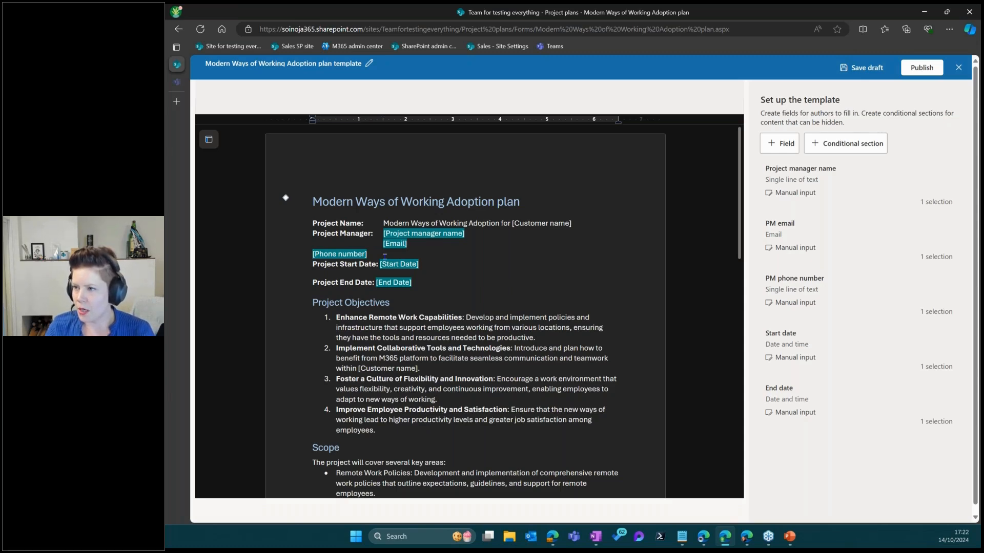
pyautogui.click(383, 244)
pyautogui.click(313, 254)
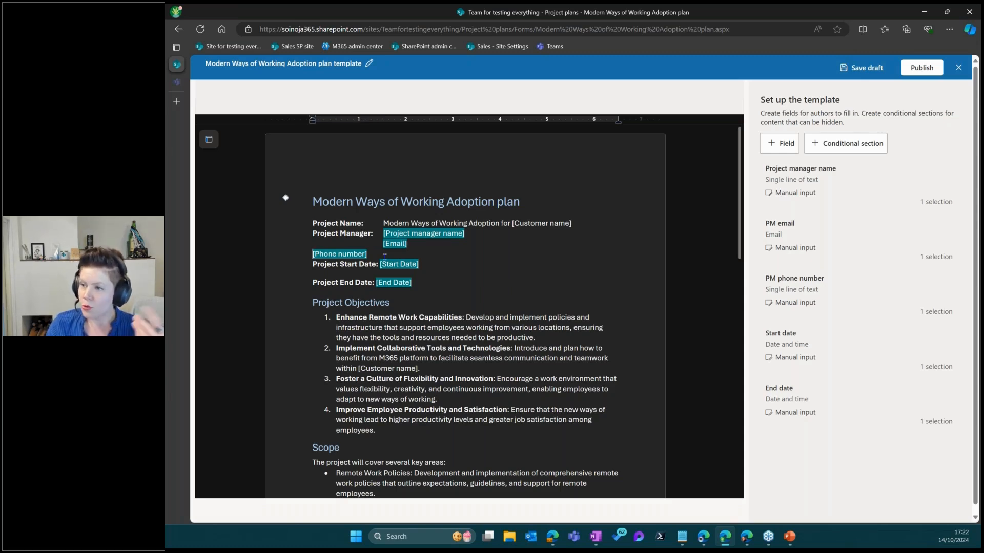
pyautogui.scroll(-3, 491, 325)
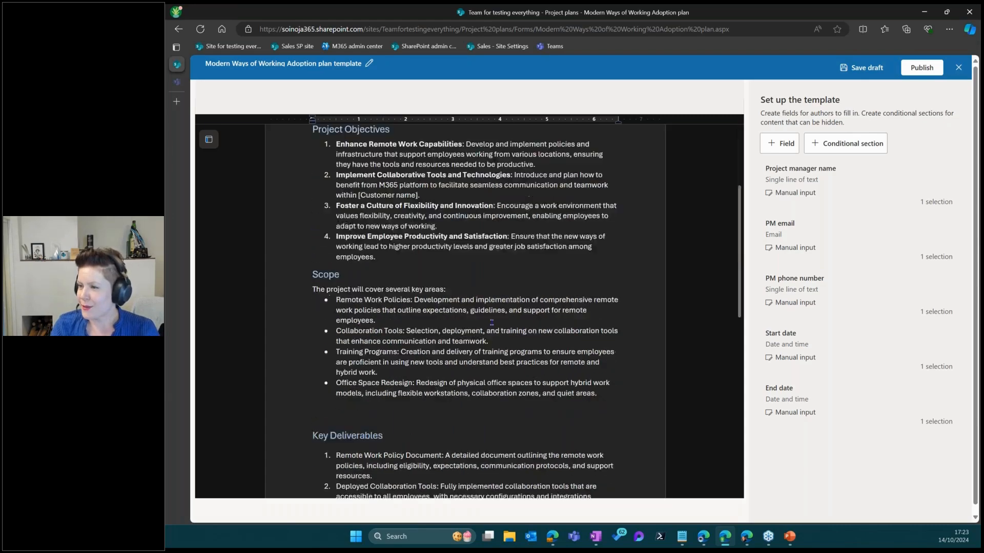
pyautogui.scroll(3, 491, 325)
pyautogui.scroll(-5, 491, 323)
pyautogui.scroll(-6, 491, 322)
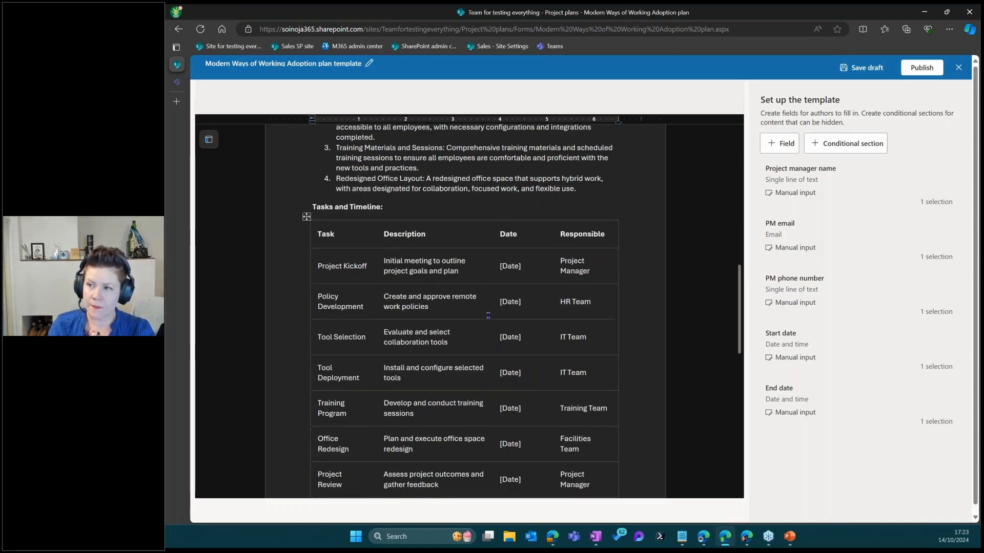
pyautogui.scroll(-2, 568, 186)
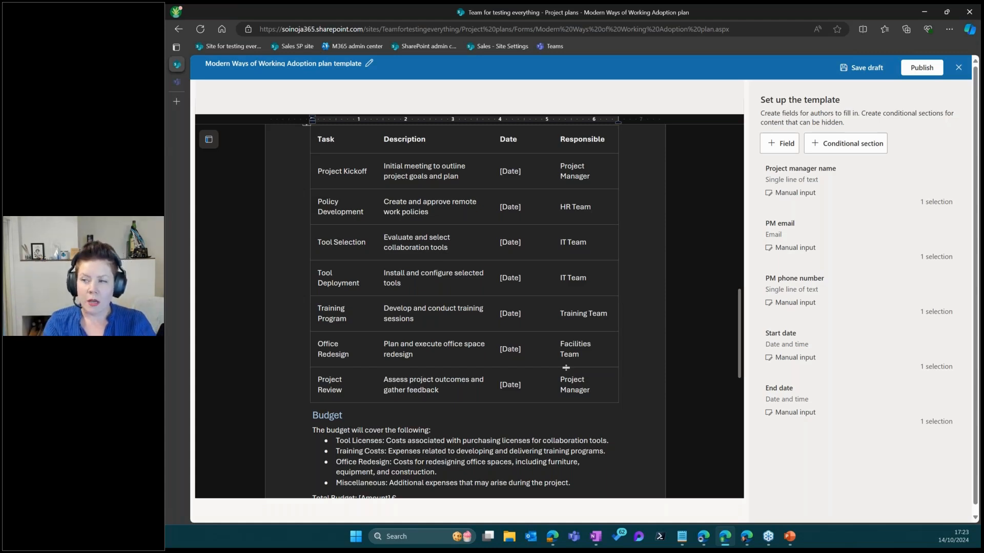
pyautogui.click(582, 355)
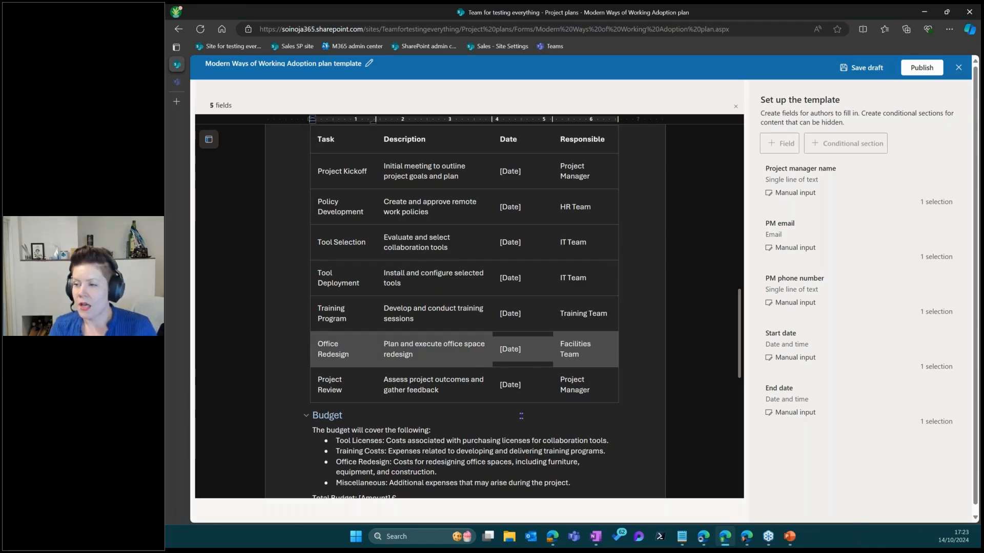
pyautogui.scroll(1, 520, 414)
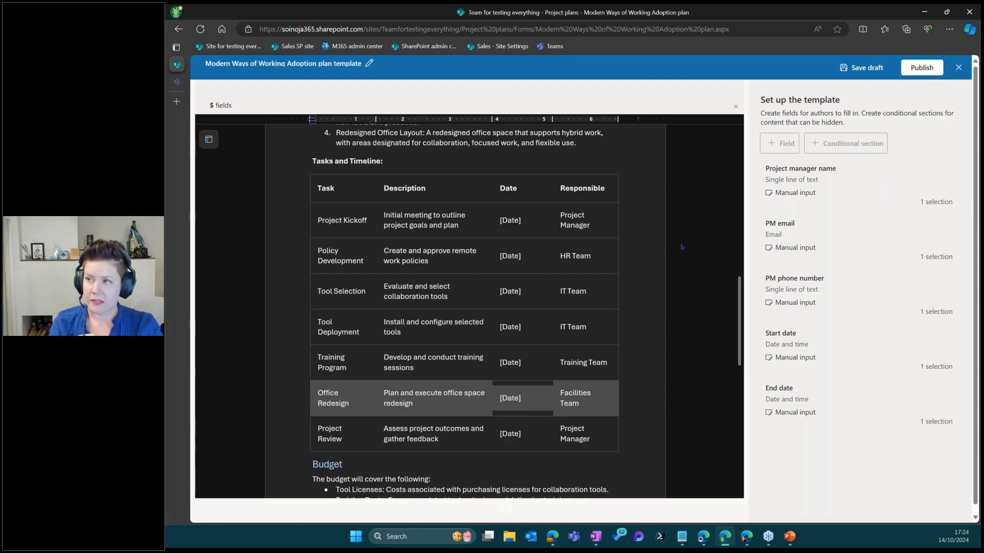
pyautogui.scroll(-5, 499, 337)
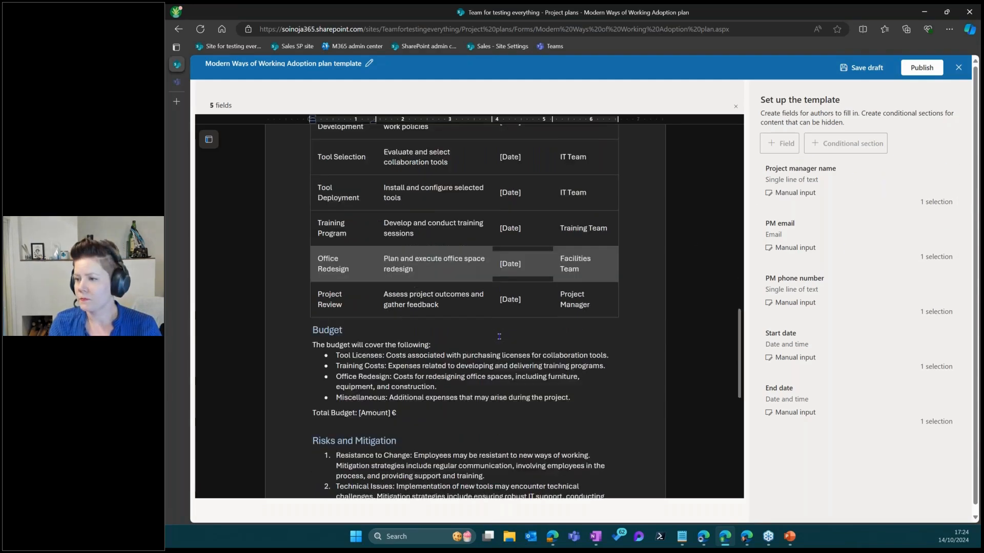
# Add a 'Budget' Number field over the [Amount] placeholder in Total Budget
pyautogui.click(365, 253)
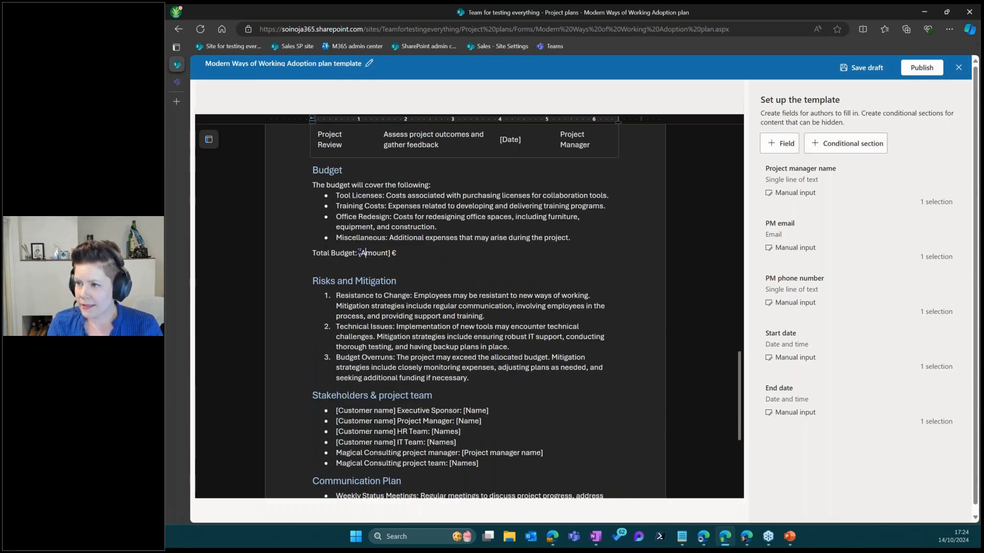
pyautogui.moveTo(358, 253); pyautogui.dragTo(391, 253)
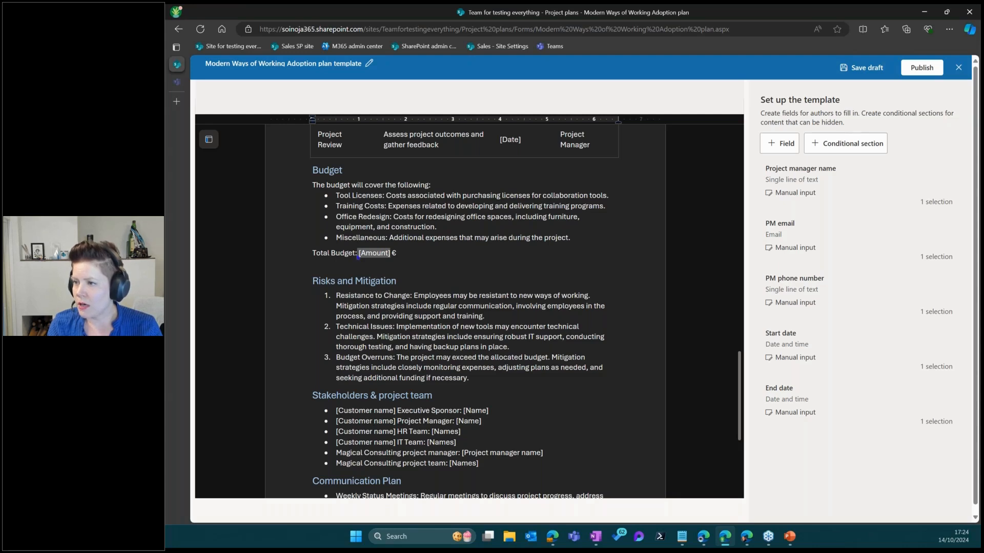
pyautogui.click(777, 143)
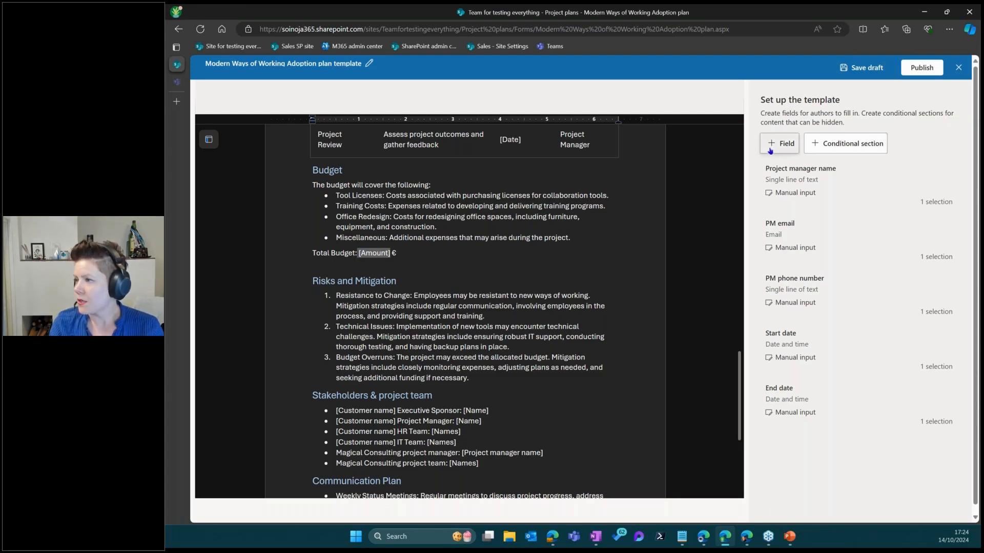
pyautogui.click(795, 111)
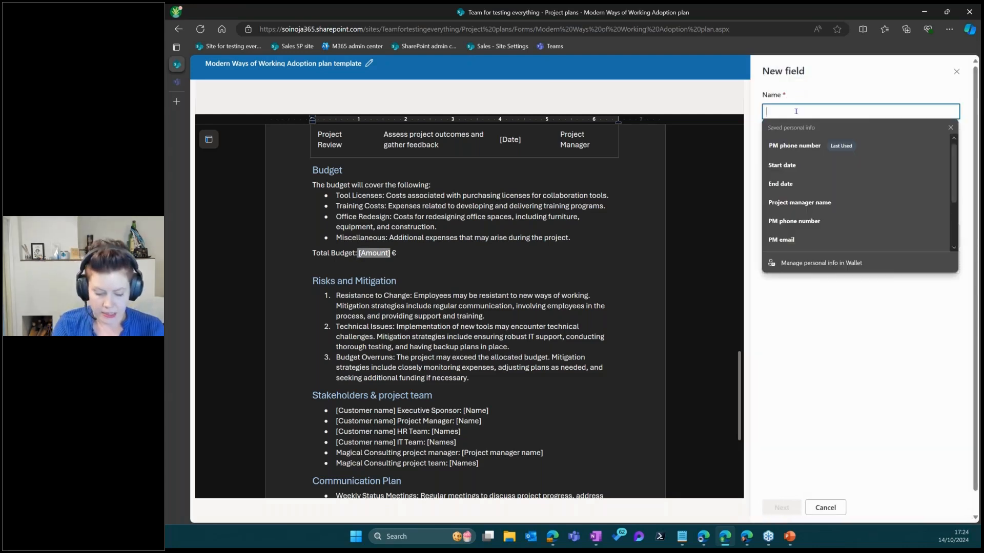
pyautogui.write('Budget')
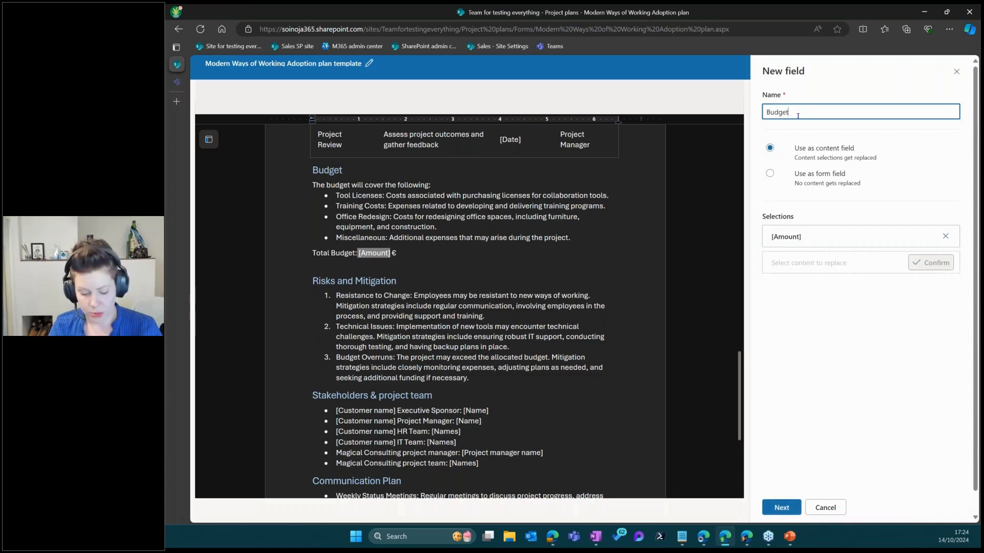
pyautogui.click(782, 508)
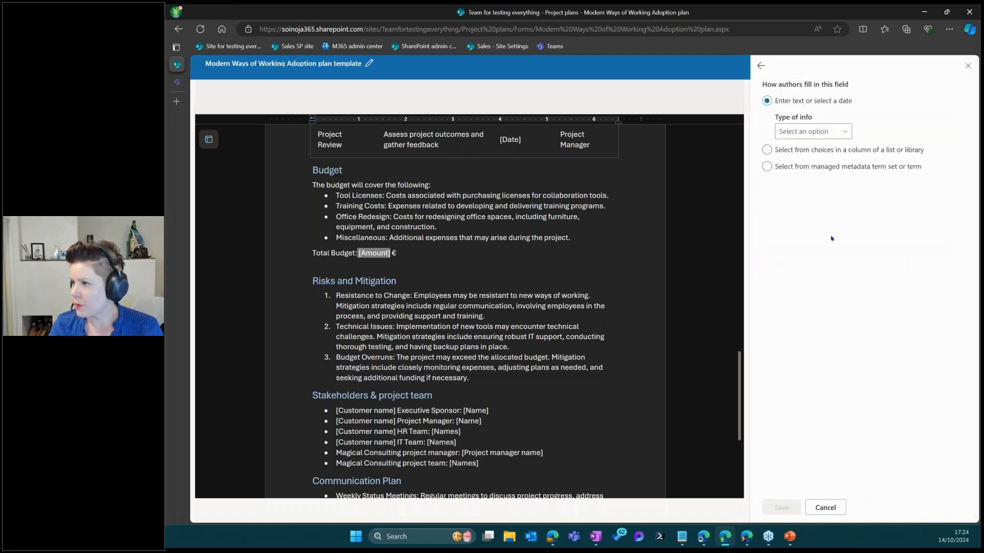
pyautogui.click(817, 132)
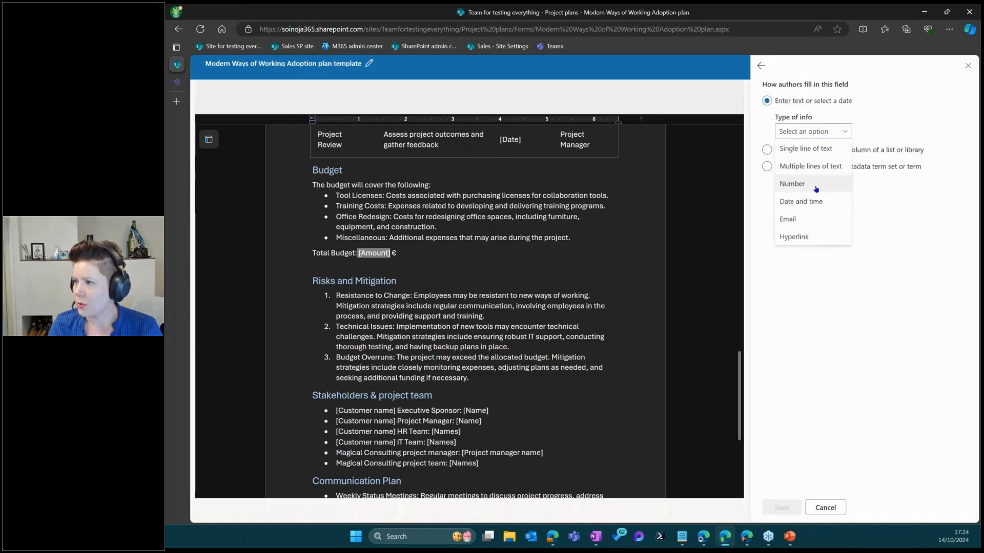
pyautogui.click(792, 184)
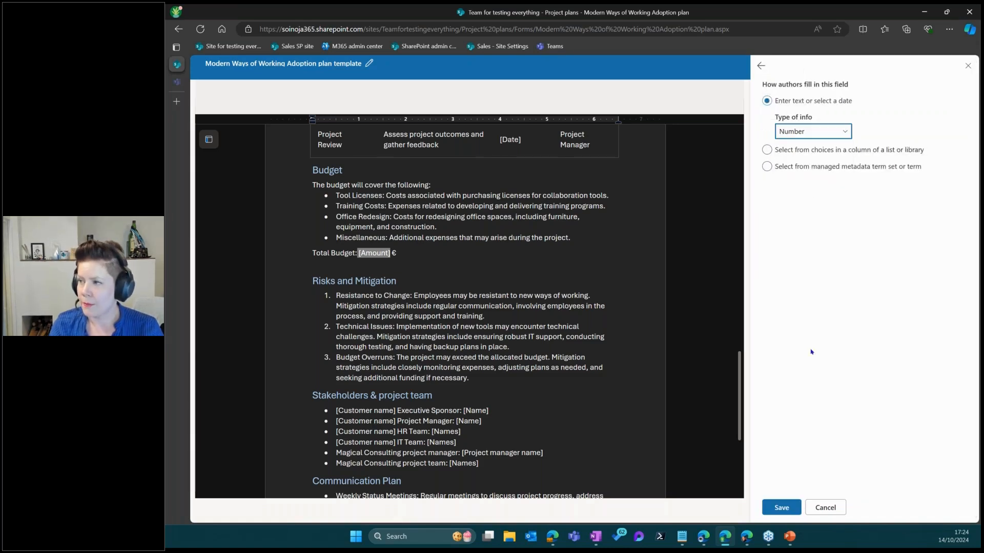
pyautogui.click(786, 511)
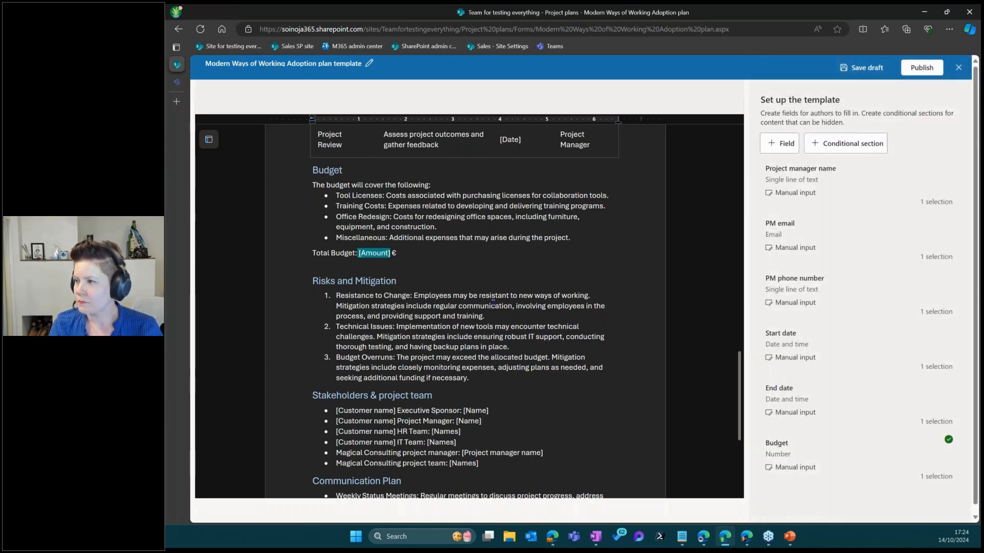
# Create a 'Customer name' field from the [Customer name] placeholder on the Project Name line
pyautogui.scroll(-3, 449, 355)
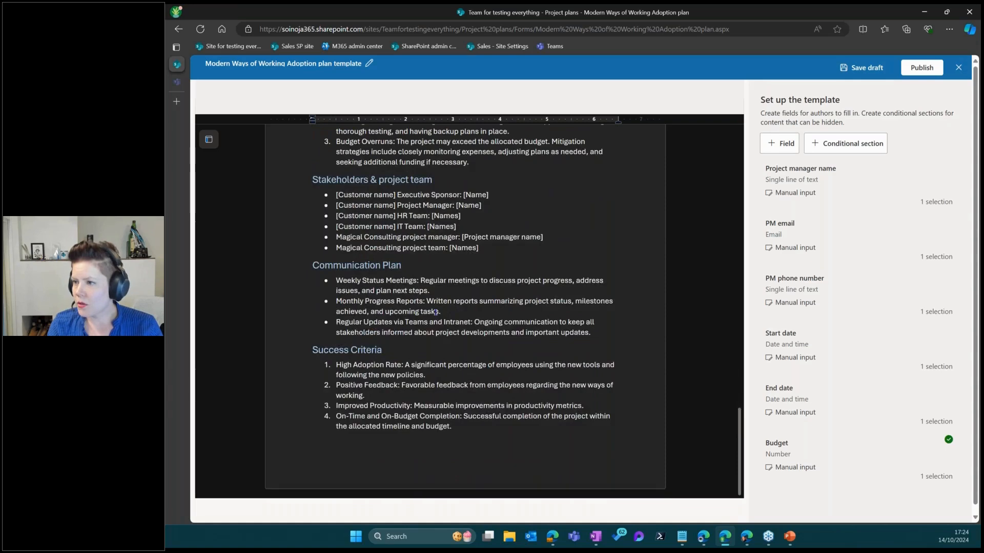
pyautogui.scroll(1, 400, 347)
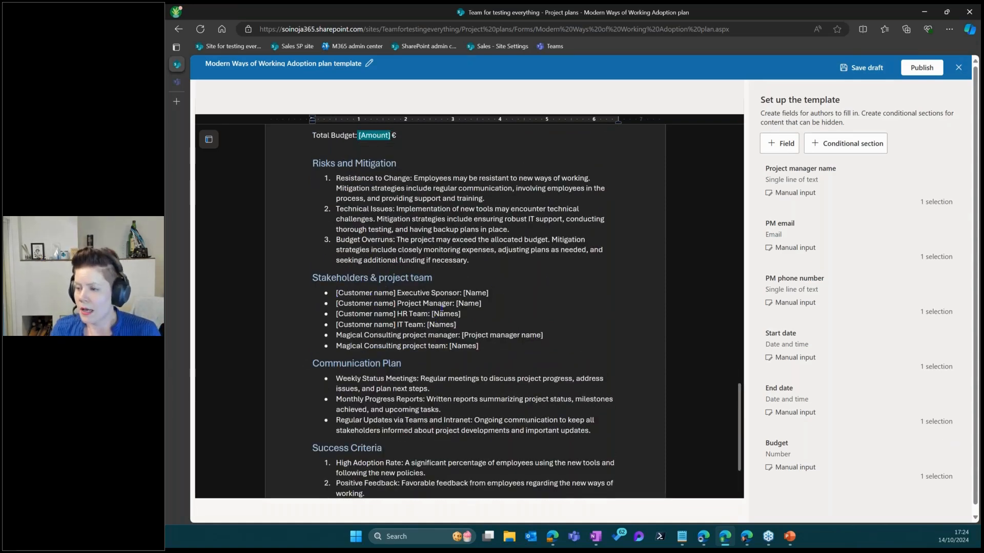
pyautogui.scroll(2, 433, 343)
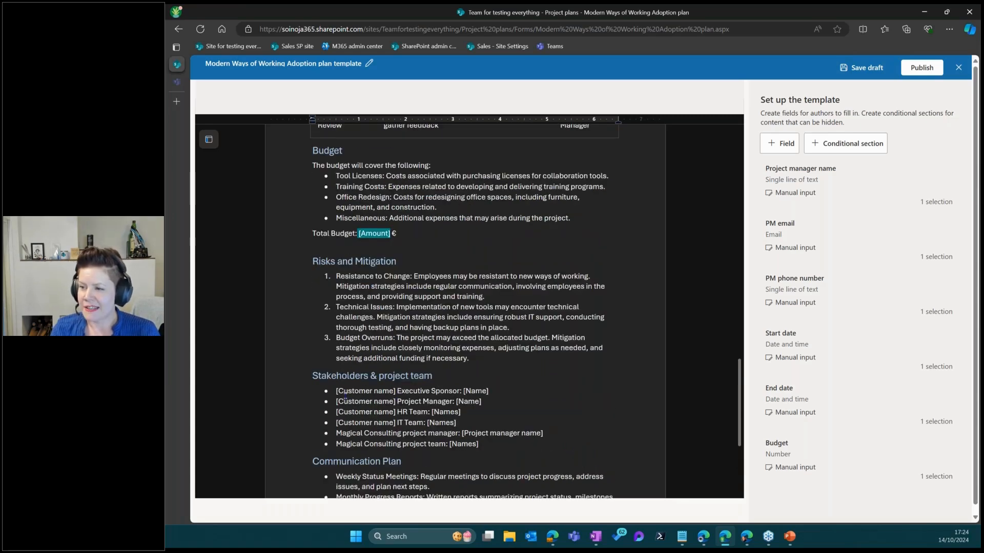
pyautogui.moveTo(338, 392); pyautogui.dragTo(389, 393)
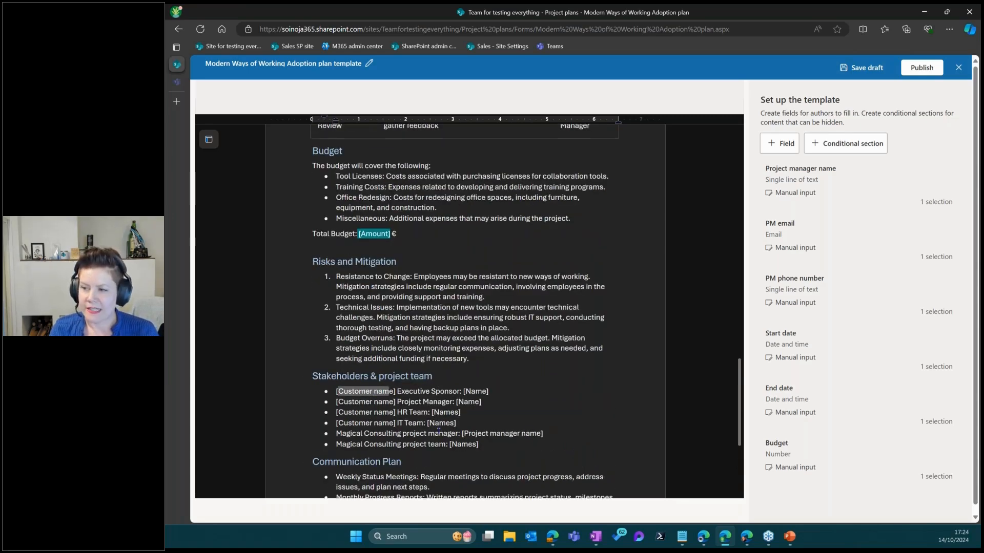
pyautogui.scroll(15, 438, 427)
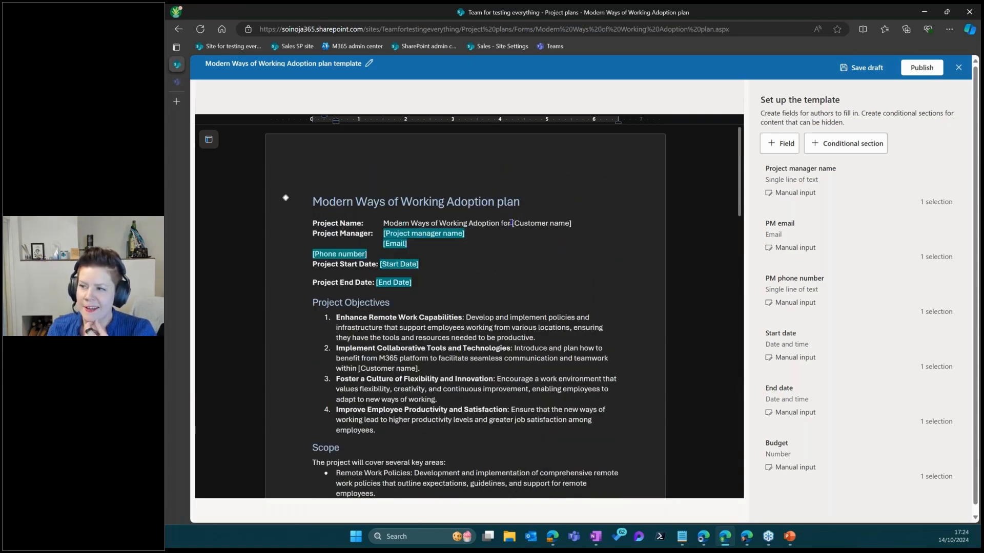
pyautogui.moveTo(513, 222); pyautogui.dragTo(571, 229)
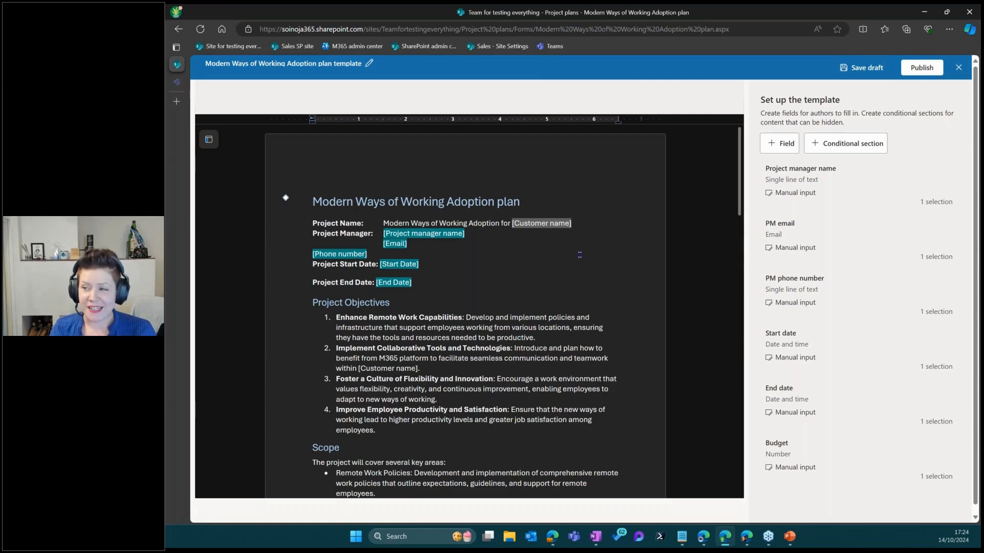
pyautogui.click(780, 144)
pyautogui.click(794, 112)
pyautogui.write('Customer')
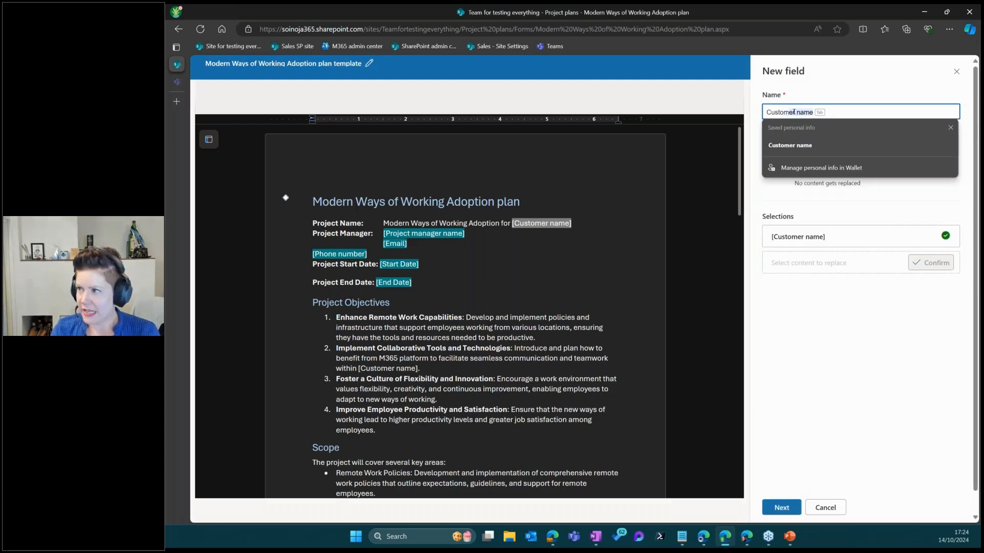
pyautogui.click(820, 145)
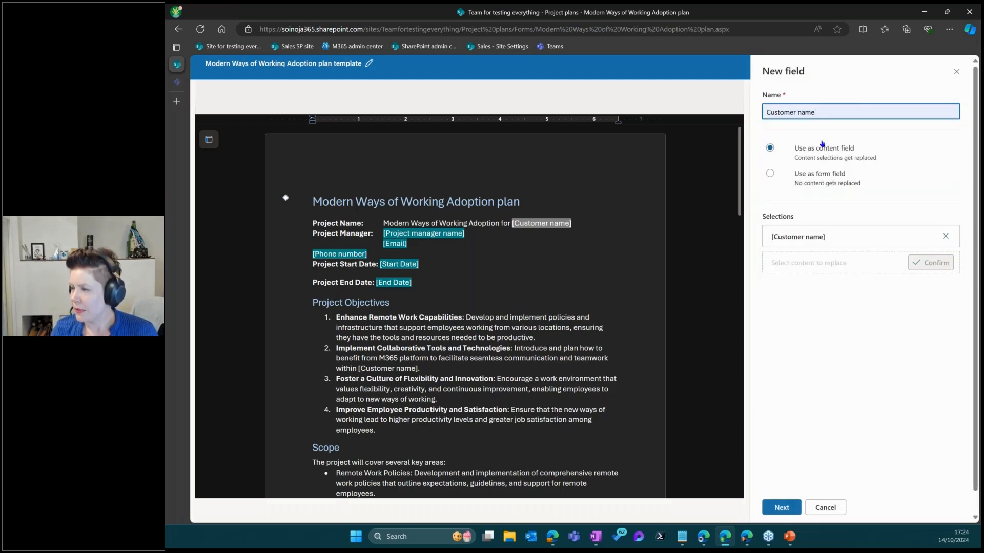
# Add the Executive Sponsor, Project Manager, HR Team and IT Team [Customer name] placeholders to the field
pyautogui.scroll(-15, 439, 311)
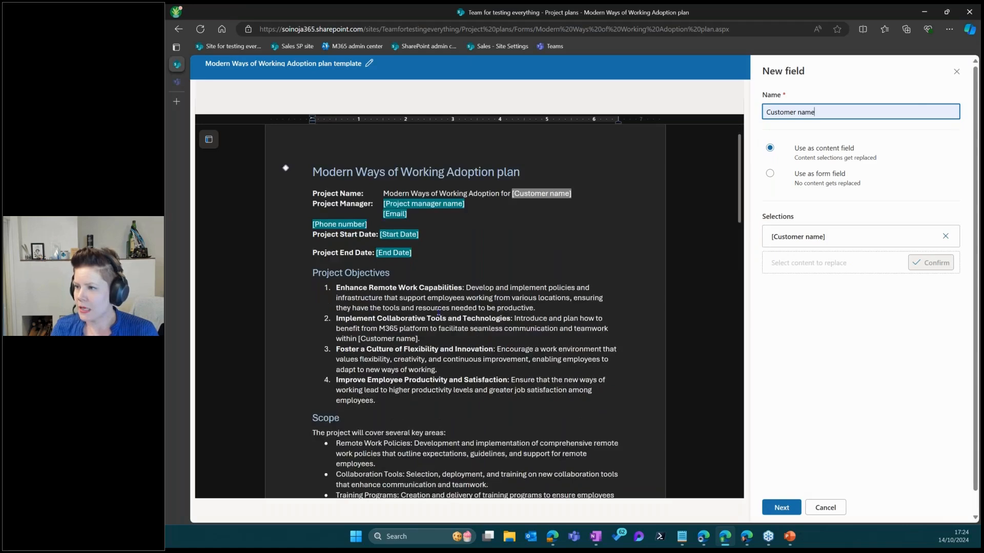
pyautogui.scroll(-6, 419, 319)
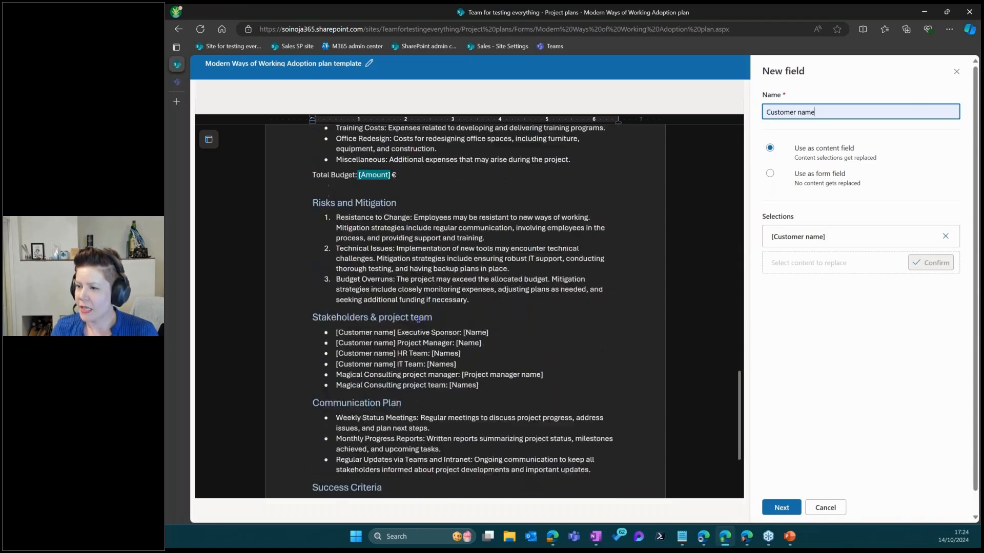
pyautogui.moveTo(337, 214); pyautogui.dragTo(395, 214)
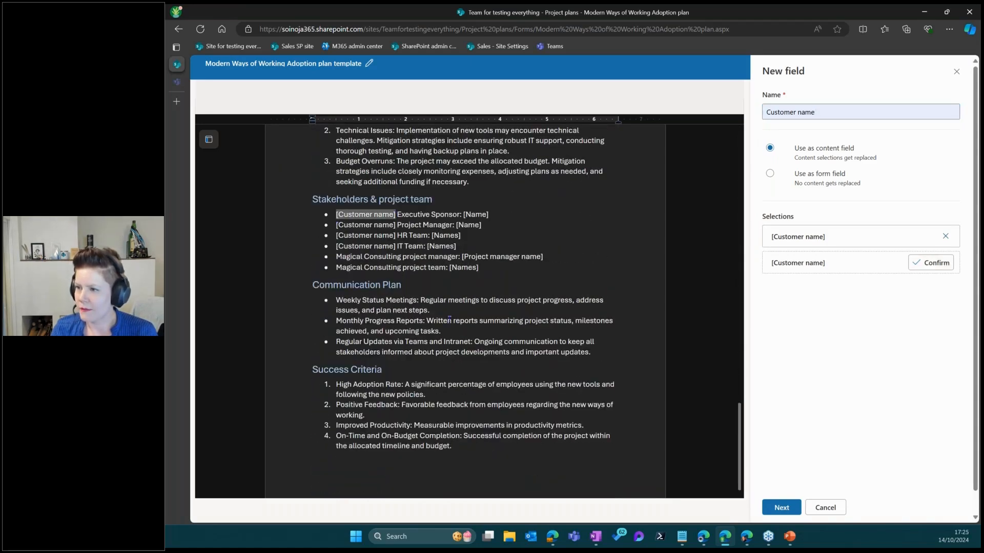
pyautogui.click(933, 264)
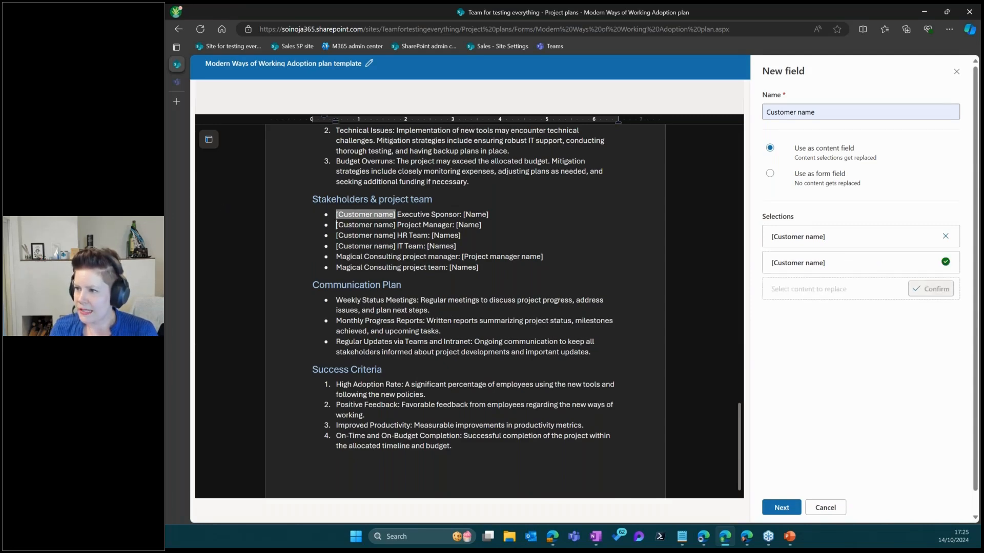
pyautogui.moveTo(335, 226); pyautogui.dragTo(394, 225)
pyautogui.click(931, 289)
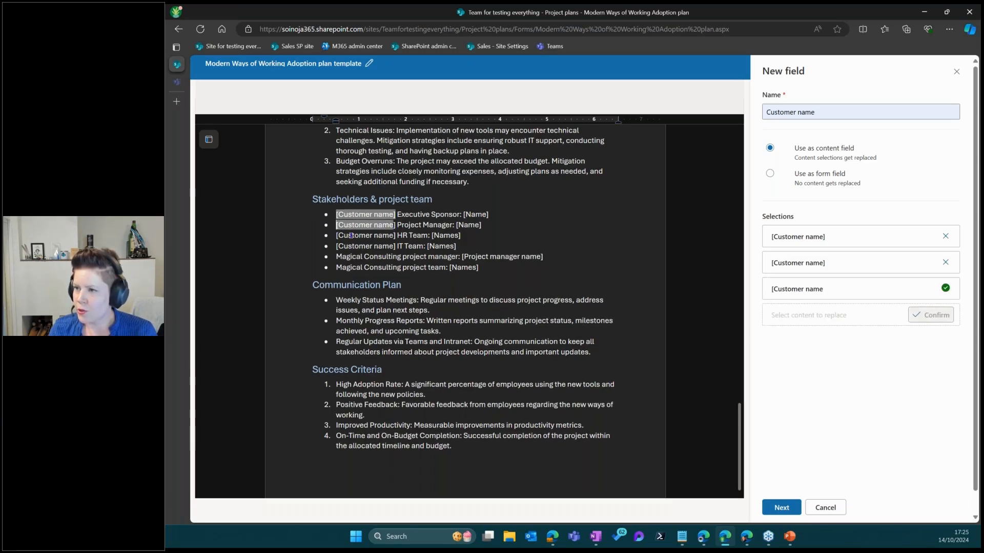
pyautogui.moveTo(336, 236); pyautogui.dragTo(395, 236)
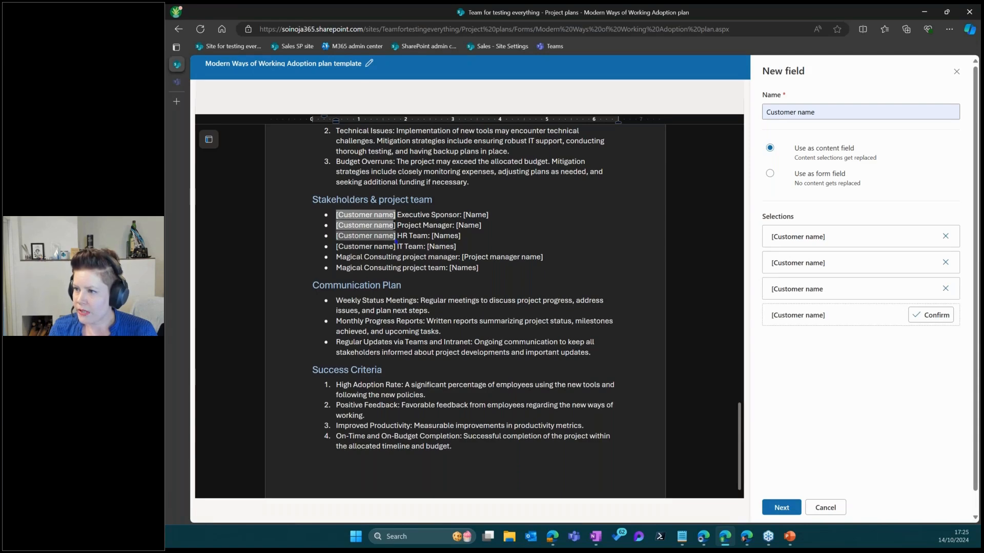
pyautogui.click(930, 315)
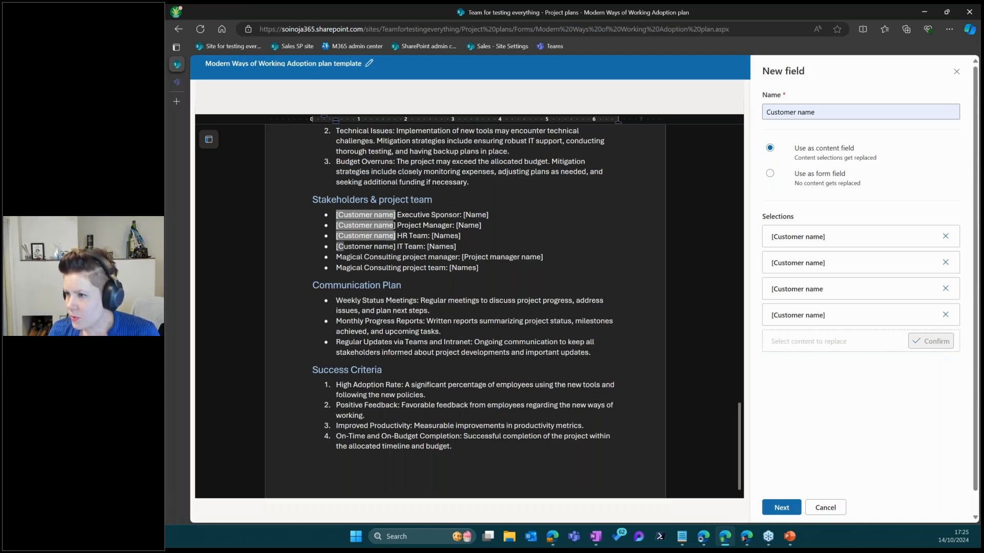
pyautogui.moveTo(334, 247); pyautogui.dragTo(393, 247)
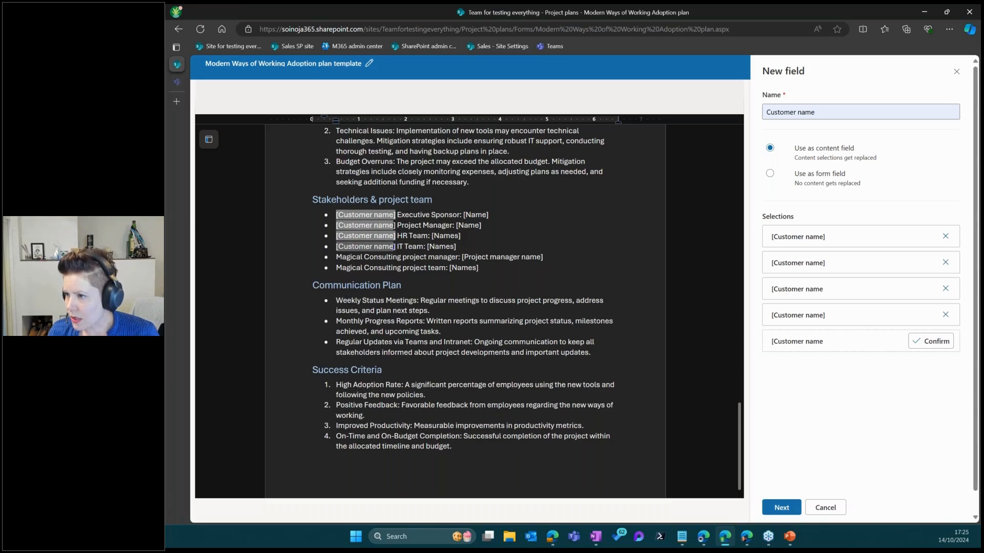
pyautogui.click(931, 341)
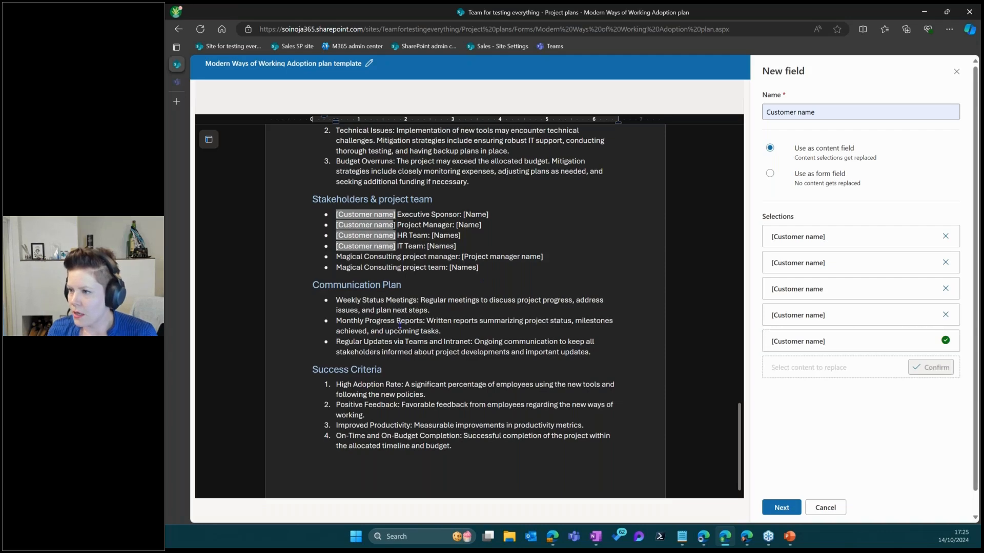
pyautogui.scroll(-2, 400, 324)
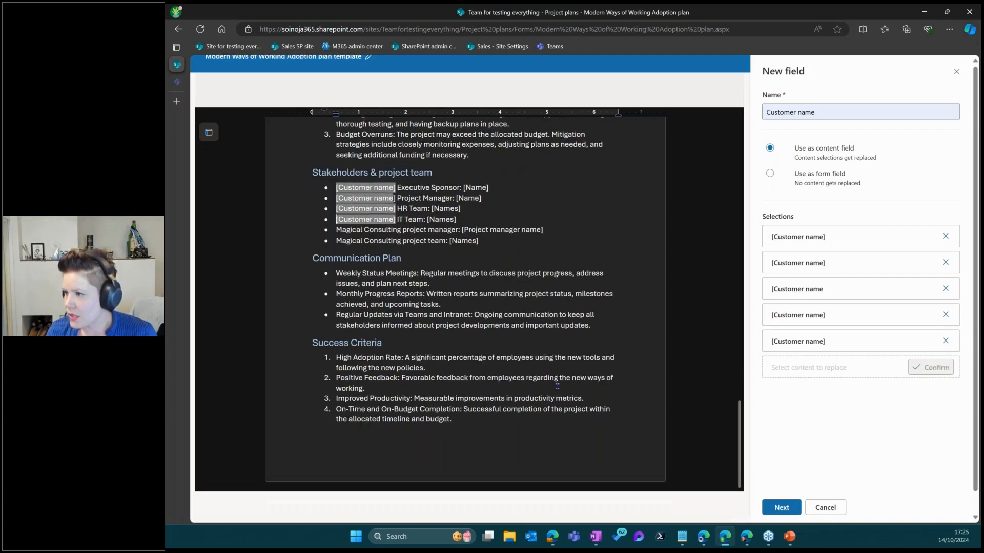
pyautogui.scroll(5, 732, 335)
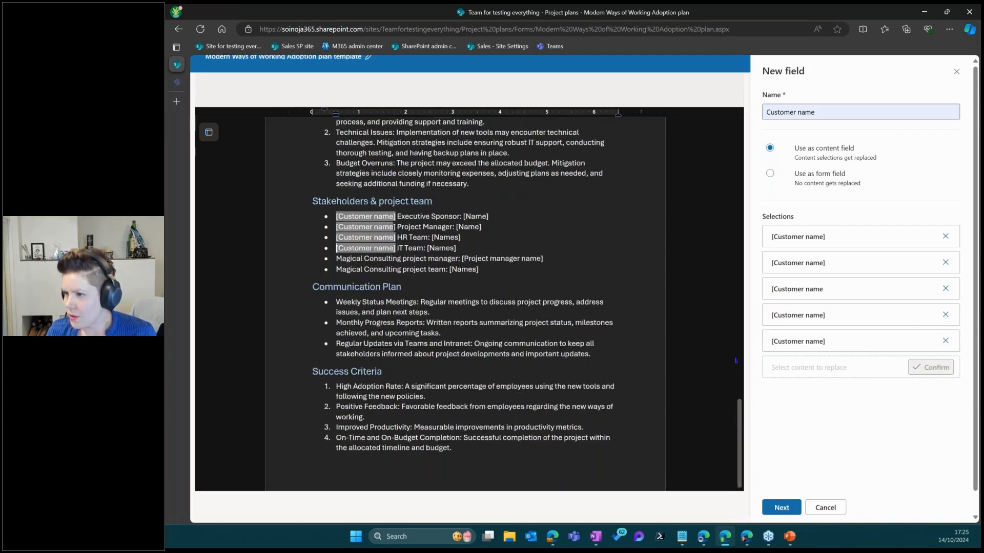
pyautogui.scroll(-5, 733, 335)
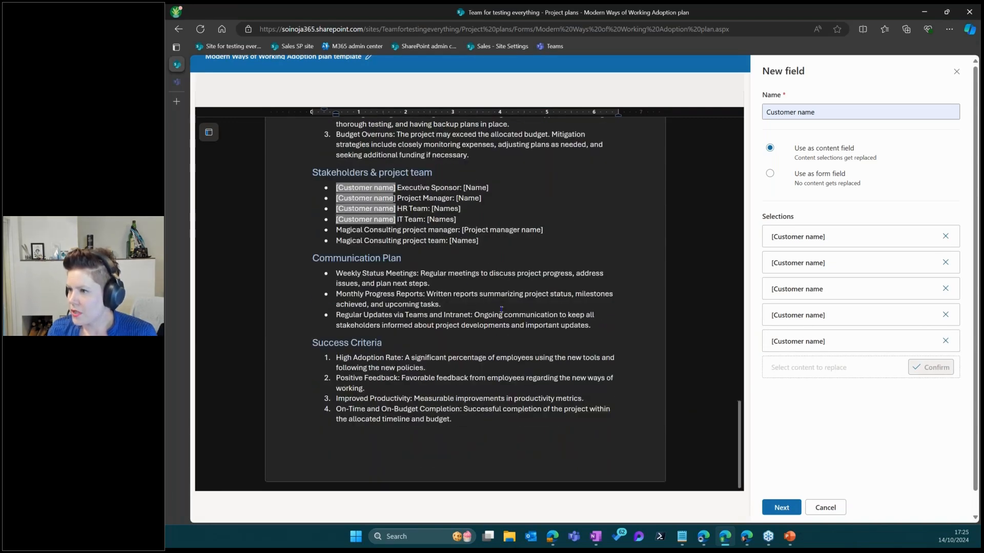
# Set the Customer name field to single line of text and save it
pyautogui.click(784, 508)
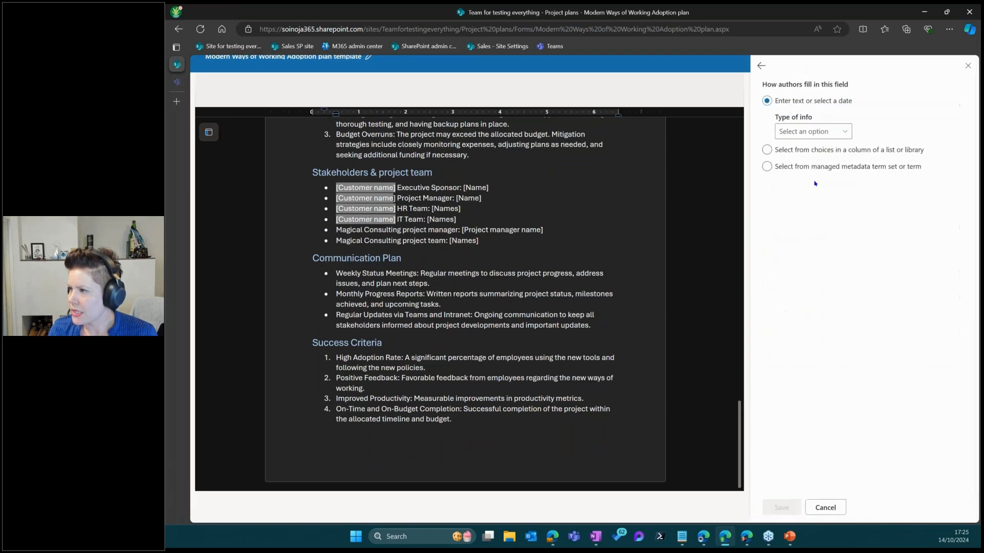
pyautogui.click(801, 133)
pyautogui.click(797, 149)
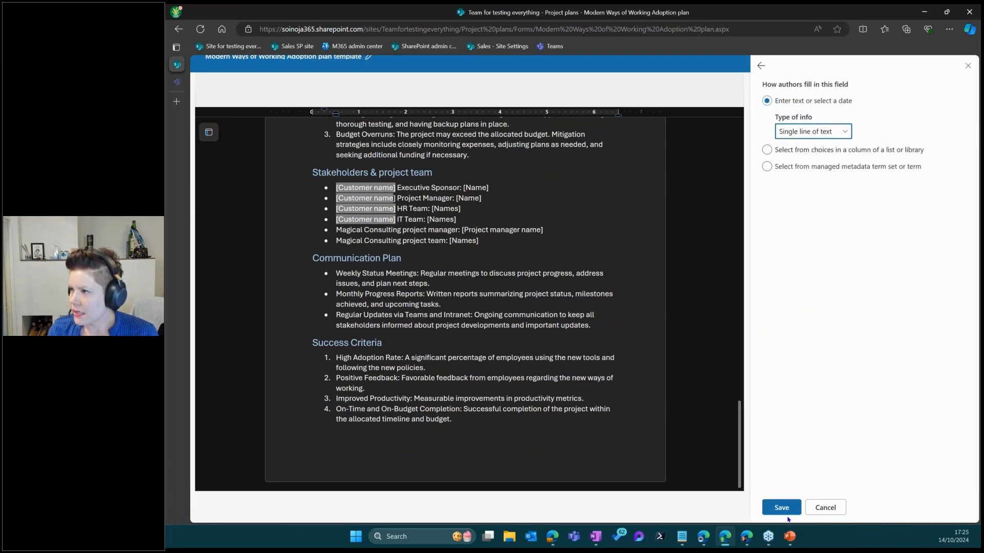
pyautogui.click(781, 508)
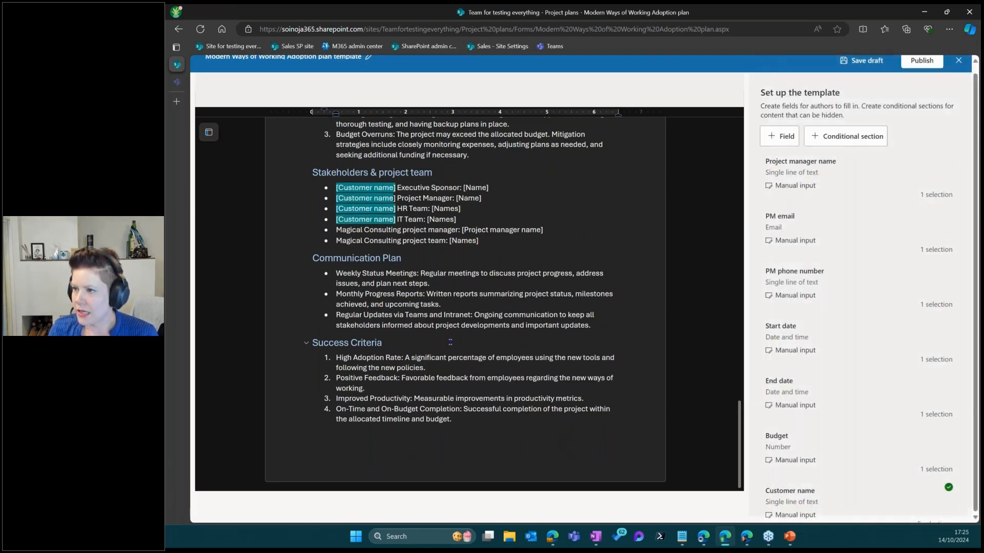
# Turn the IT Team [Names] placeholder into a multi-line text field named 'Customer IT Team names'
pyautogui.scroll(15, 450, 342)
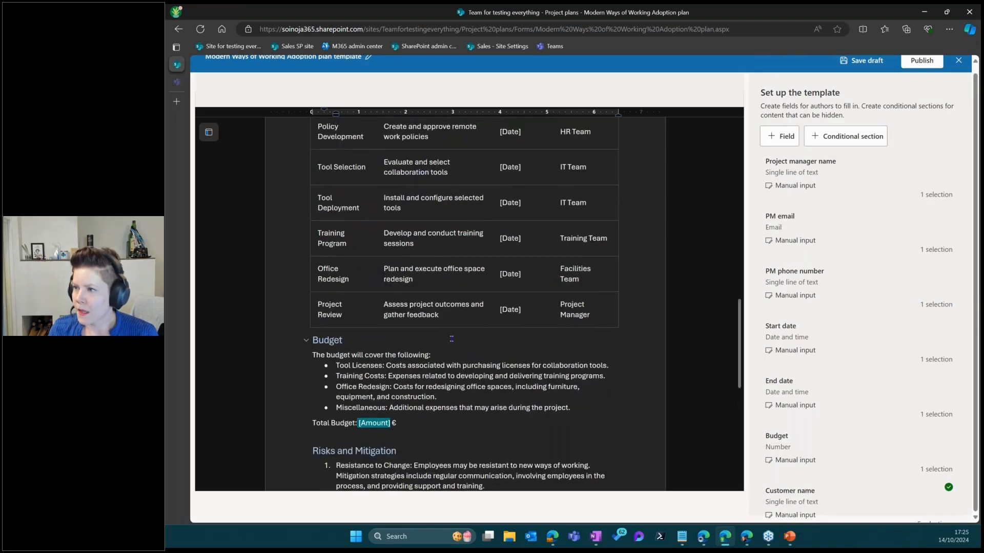
pyautogui.scroll(-15, 451, 339)
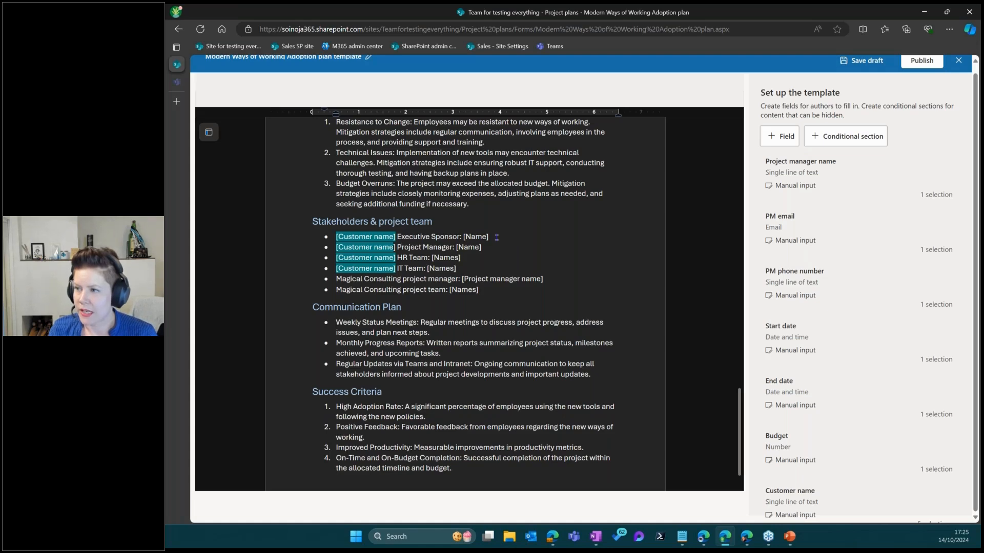
pyautogui.doubleClick(444, 268)
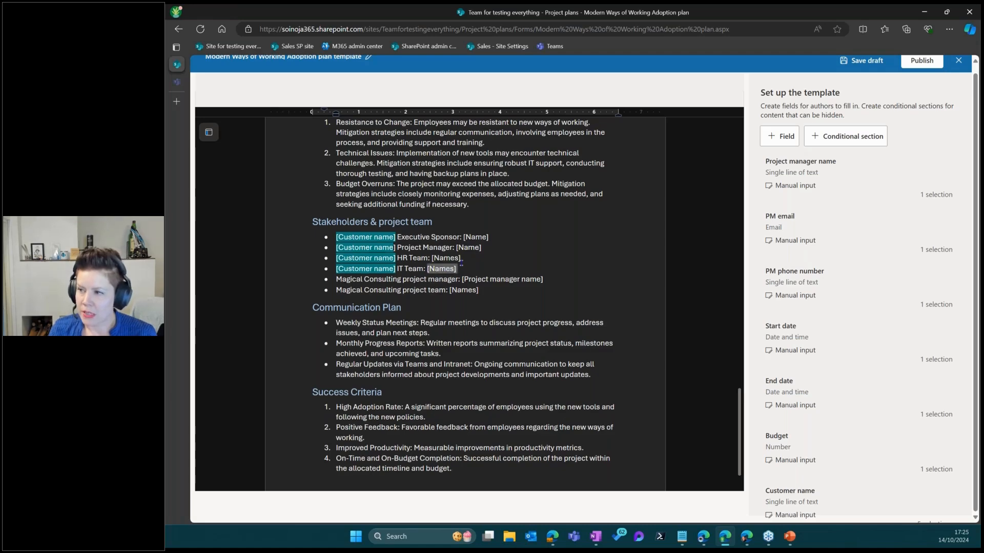
pyautogui.click(783, 134)
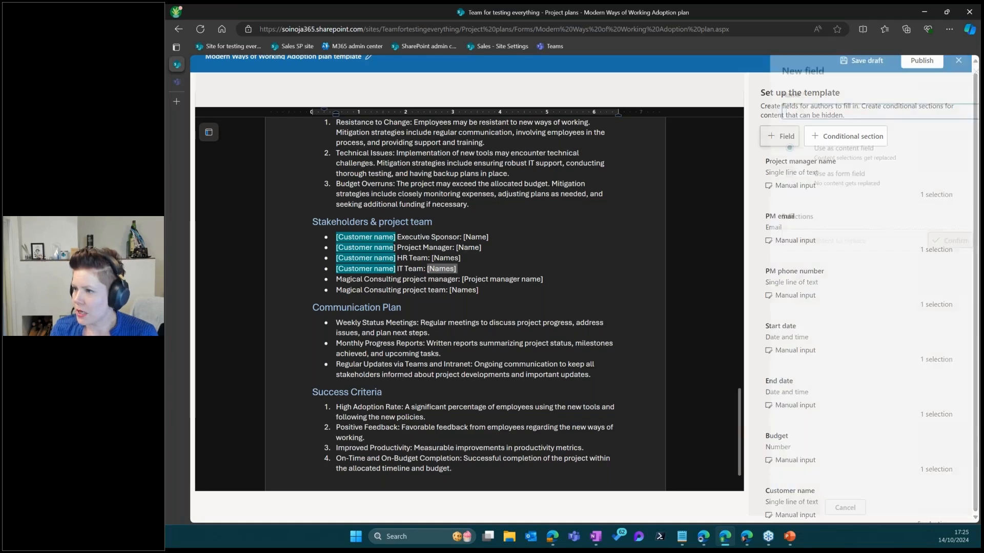
pyautogui.click(800, 111)
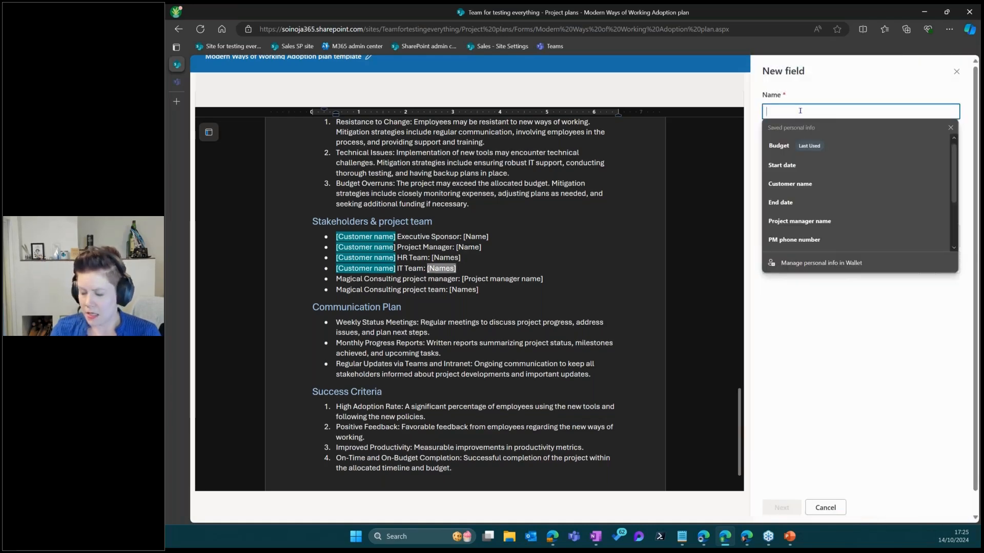
pyautogui.write('Customer ')
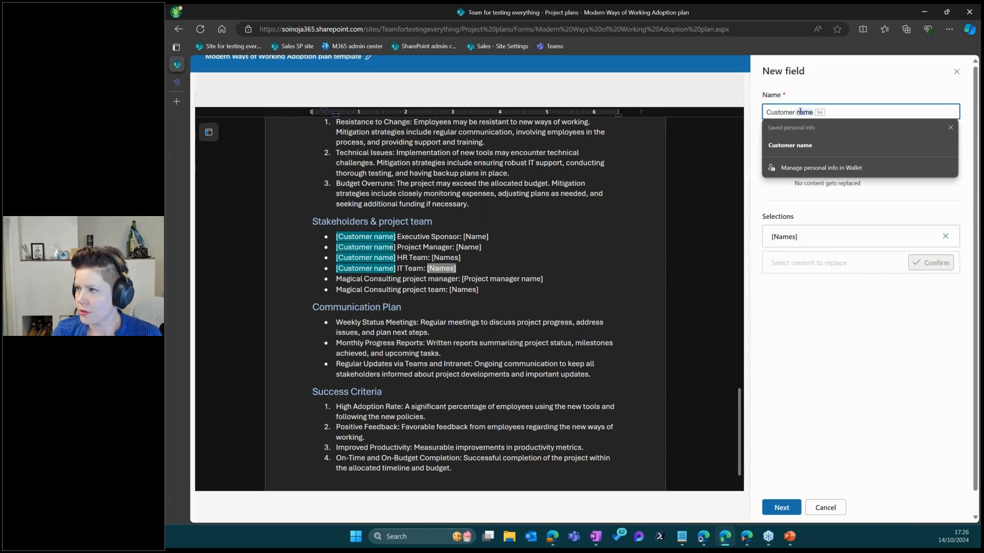
pyautogui.write('IT Team names')
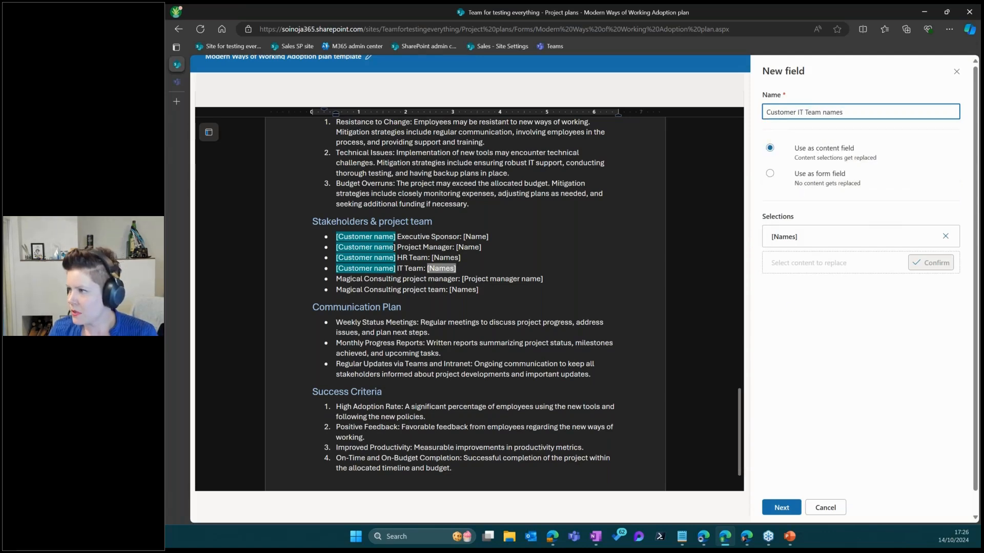
pyautogui.click(781, 508)
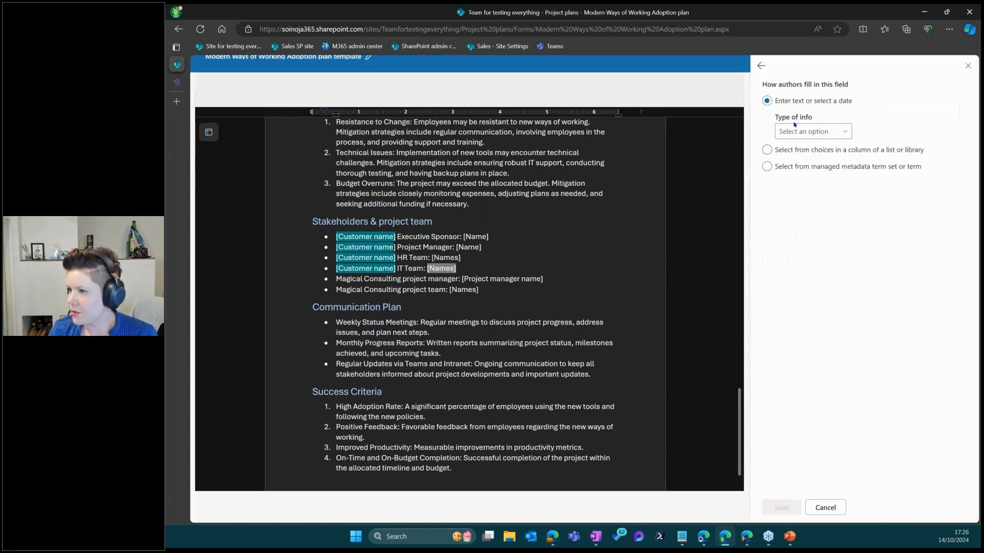
pyautogui.click(813, 131)
pyautogui.click(817, 161)
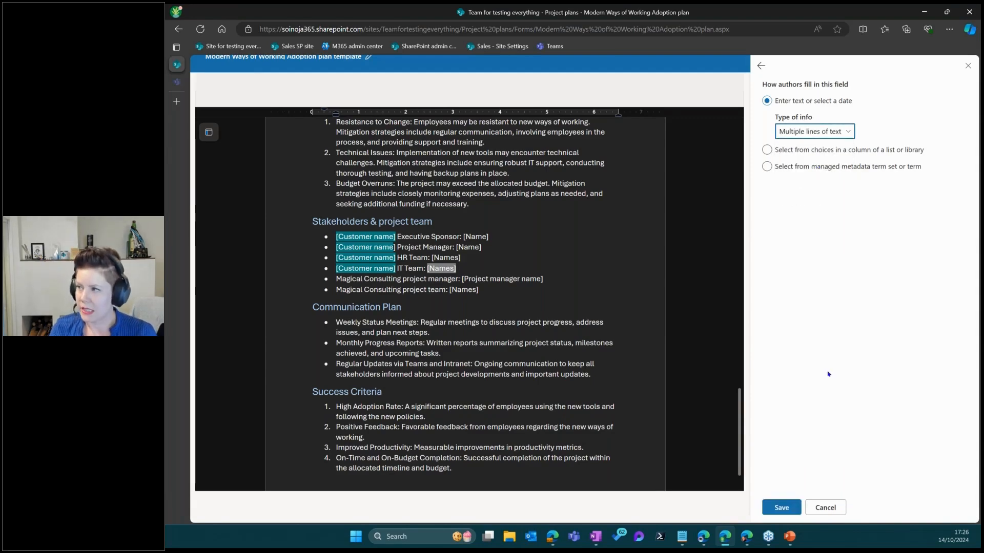
pyautogui.click(781, 508)
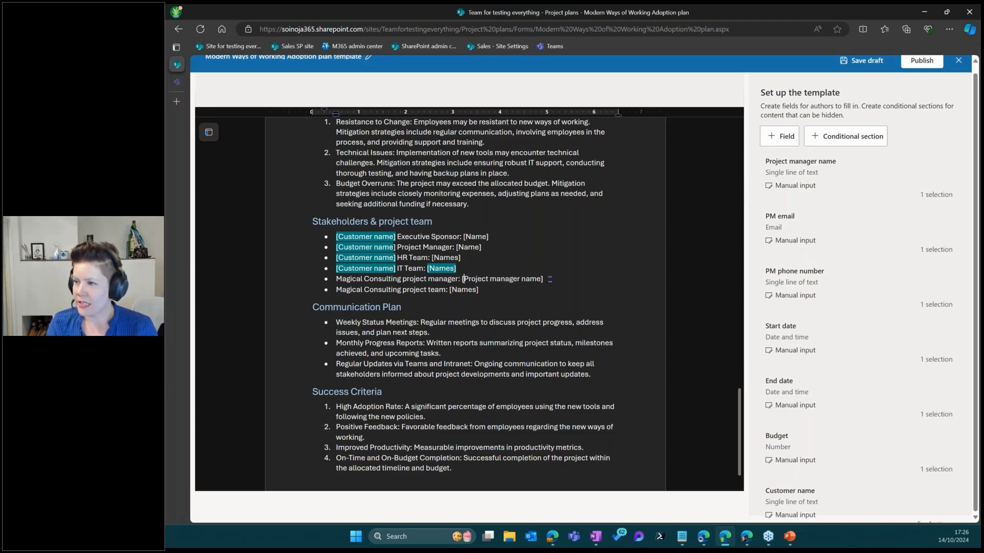
# Add the stakeholders' [Project manager name] placeholder to the Project manager name field and review its selections unchanged
pyautogui.moveTo(542, 278); pyautogui.dragTo(463, 283)
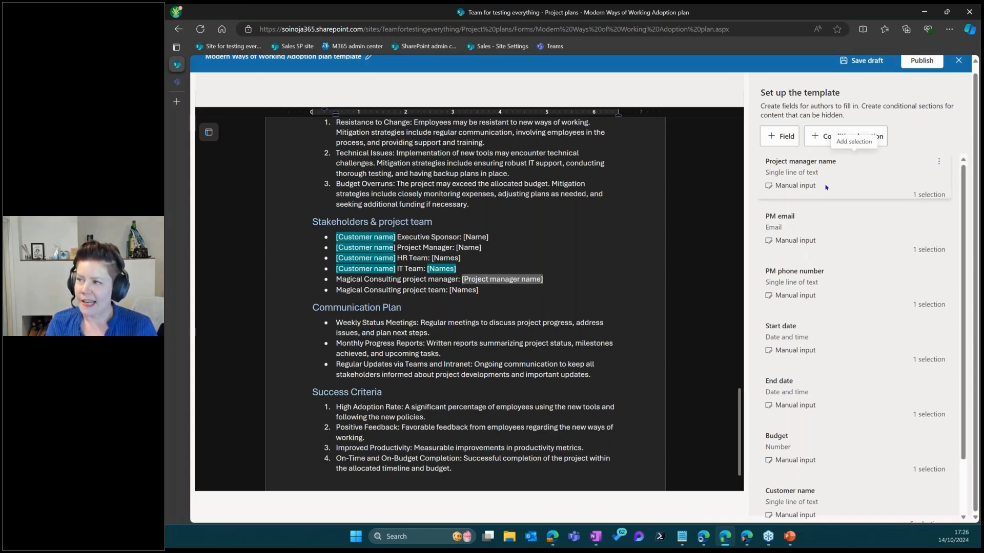
pyautogui.click(941, 159)
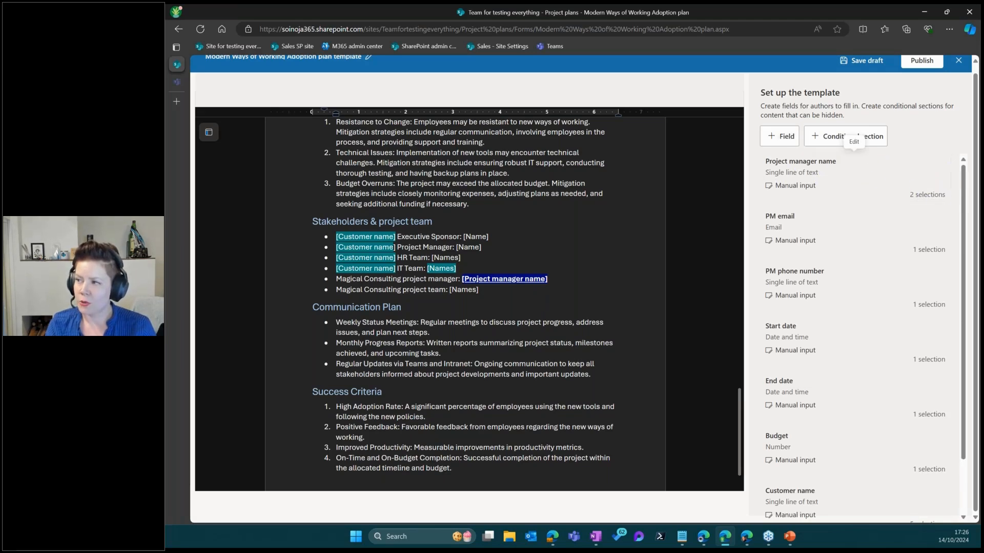
pyautogui.click(936, 163)
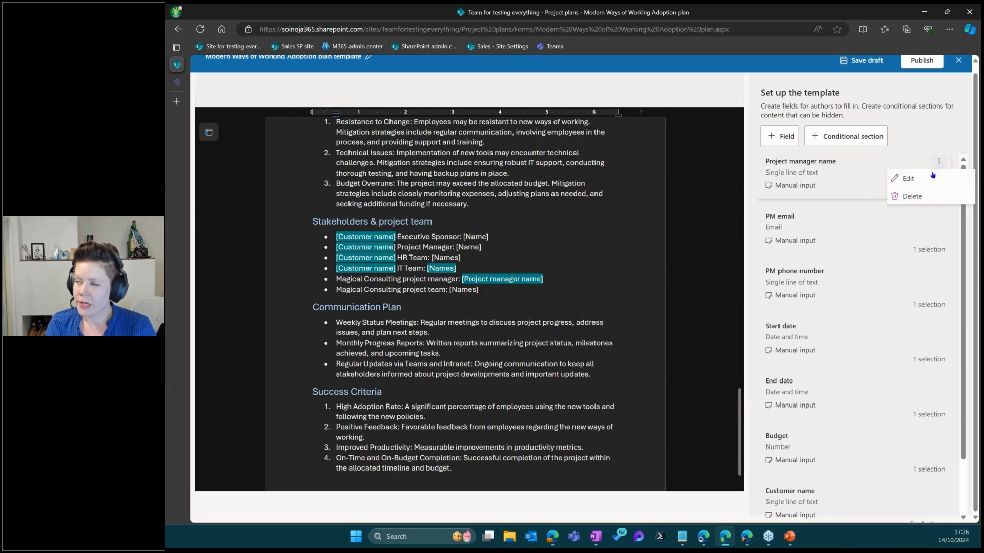
pyautogui.click(909, 179)
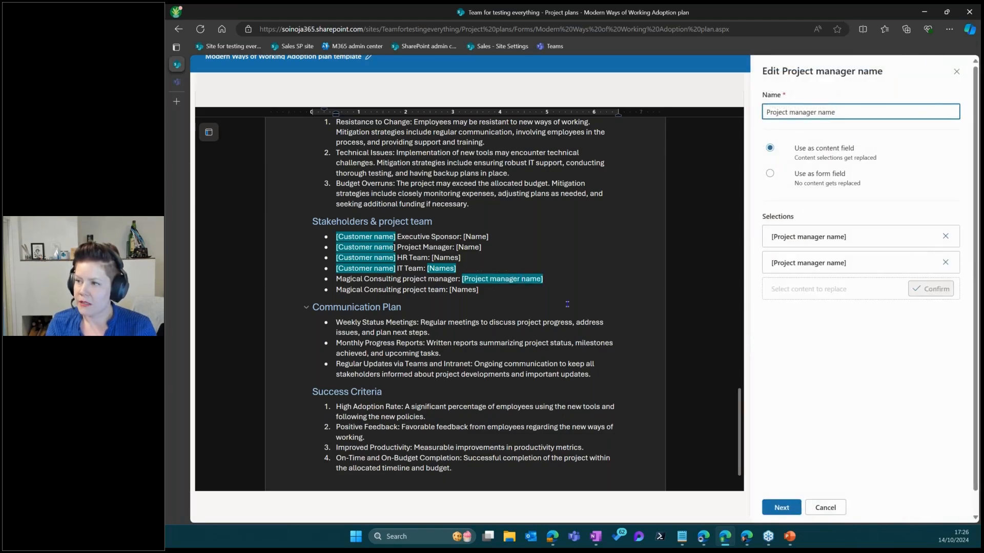
pyautogui.scroll(15, 567, 304)
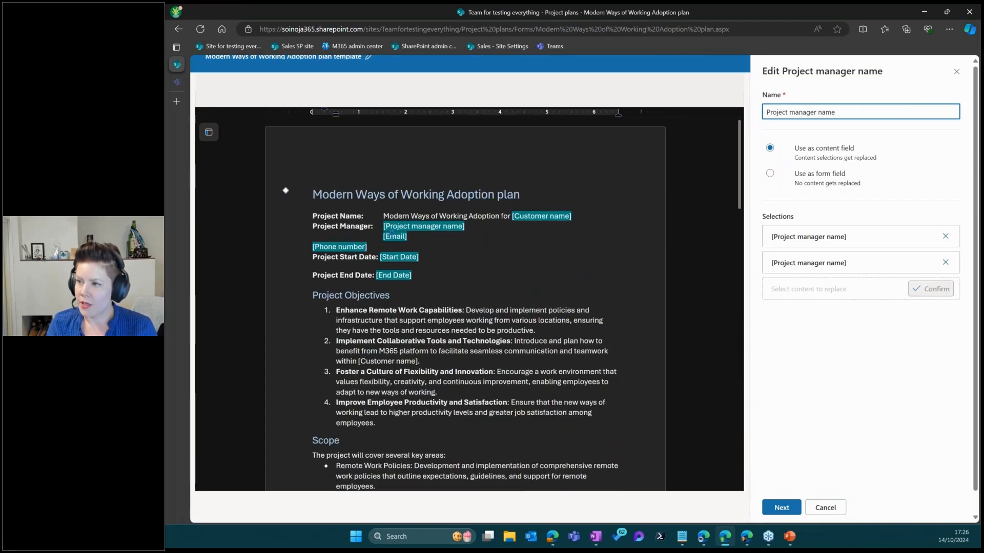
pyautogui.scroll(-10, 391, 231)
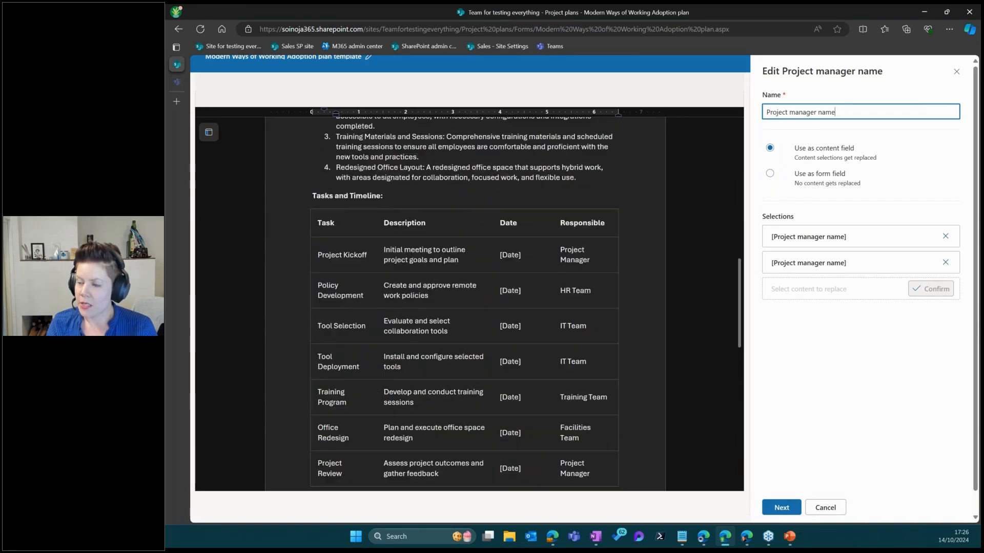
pyautogui.scroll(-8, 520, 300)
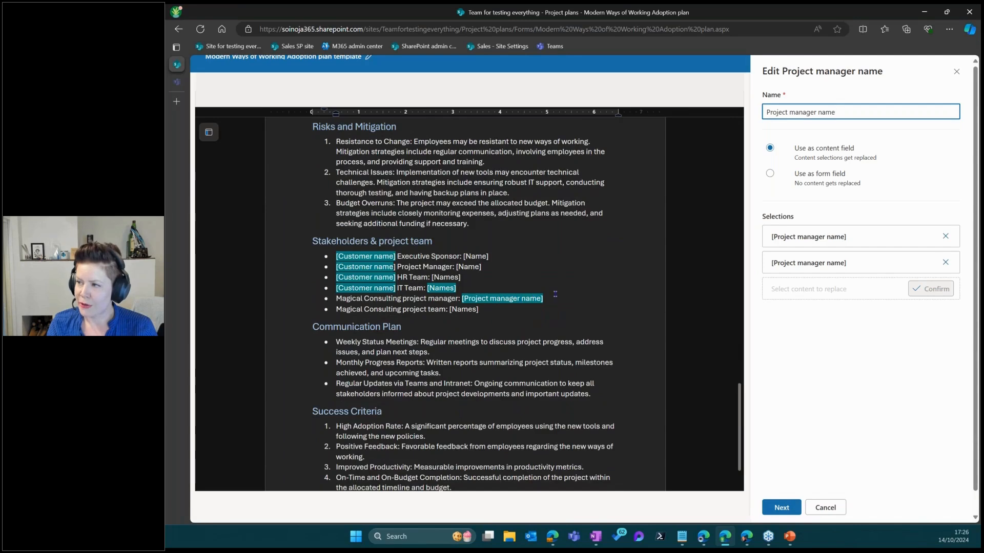
pyautogui.click(818, 238)
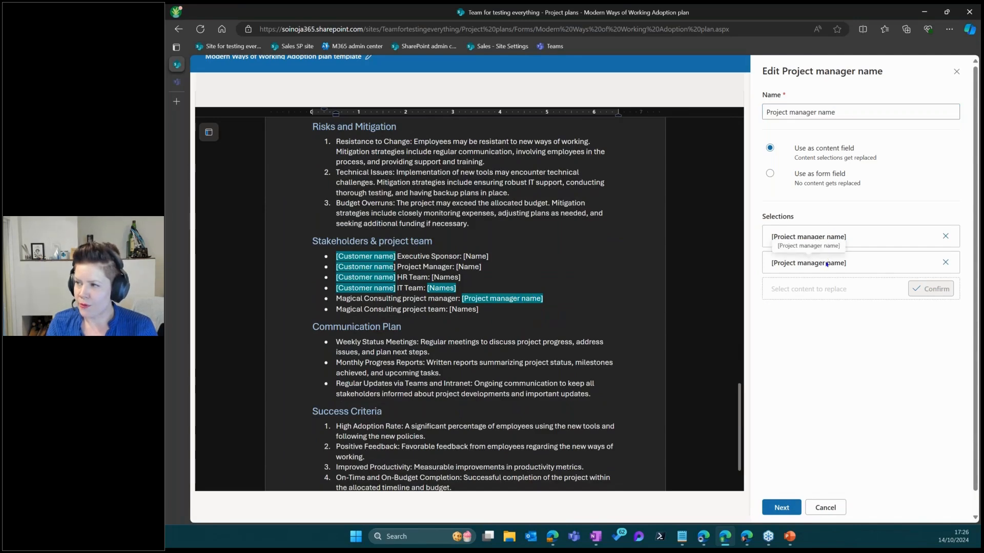
pyautogui.click(781, 508)
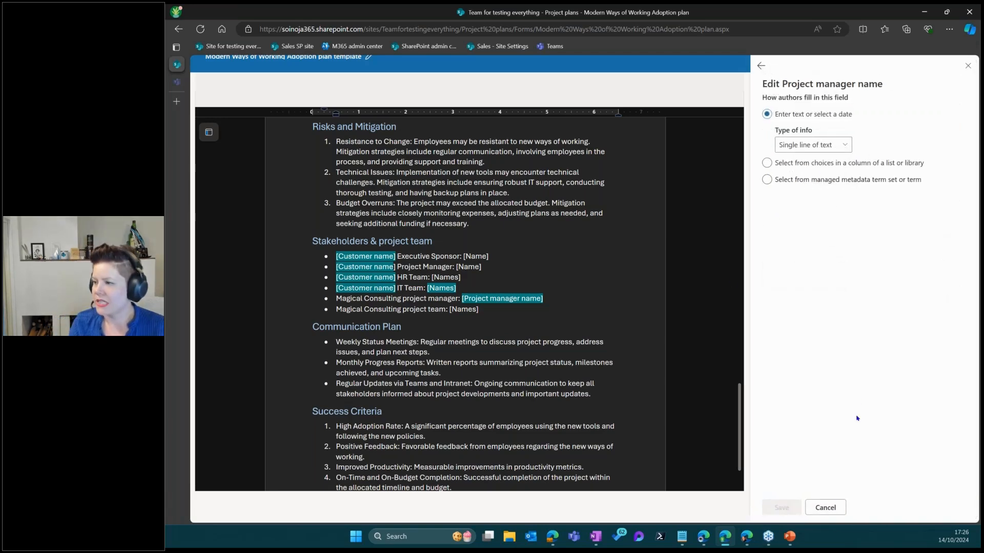
pyautogui.click(825, 508)
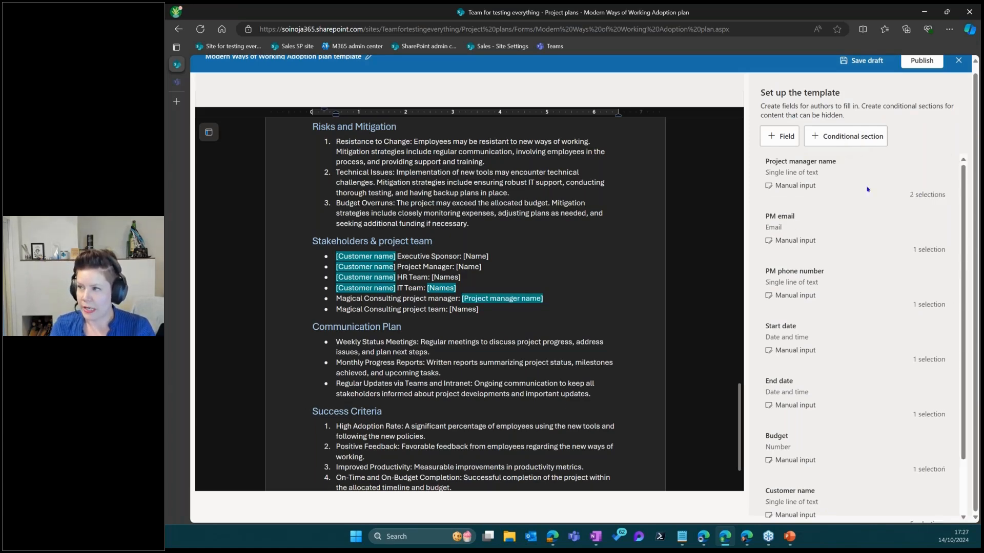
pyautogui.click(911, 195)
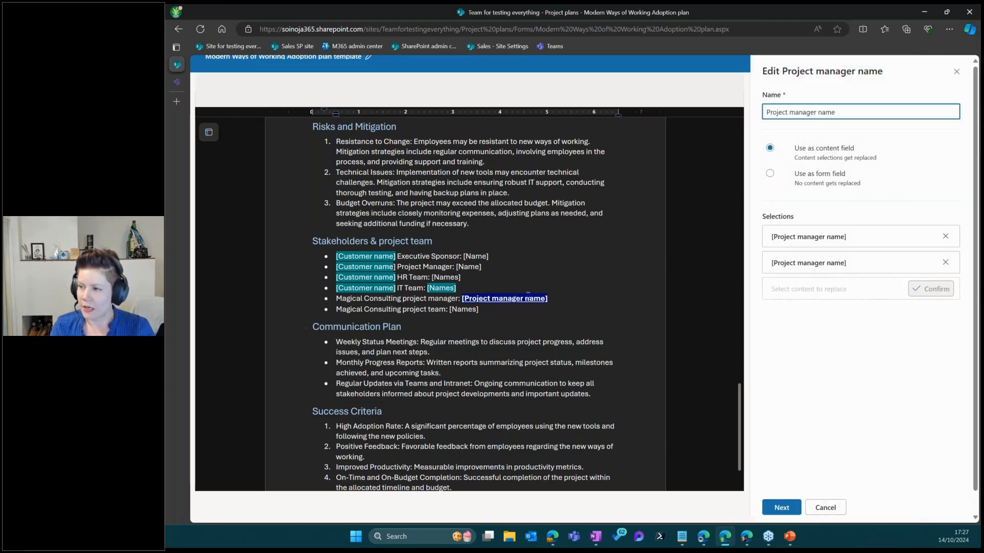
pyautogui.click(825, 508)
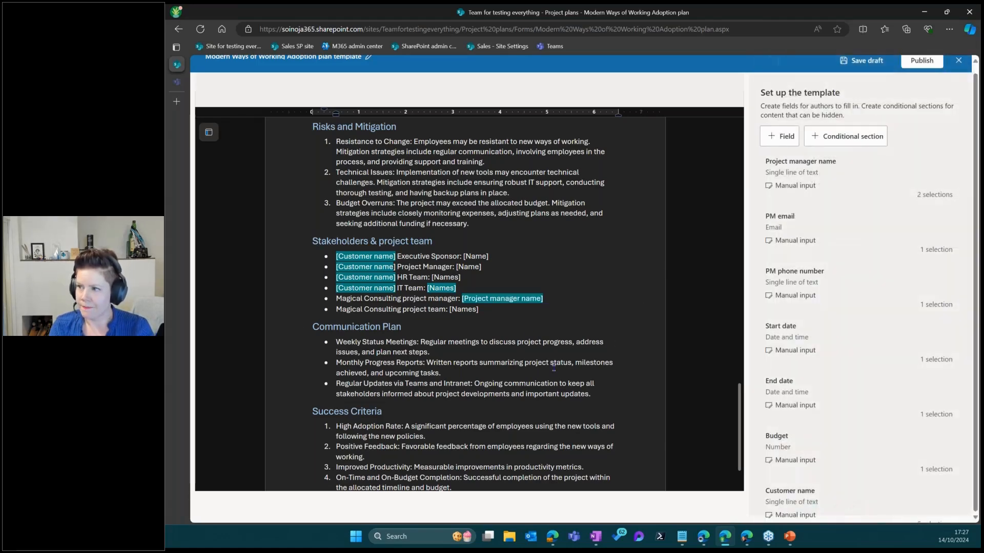
# Return to the top of the template and bring up its Publish settings
pyautogui.scroll(-2, 548, 366)
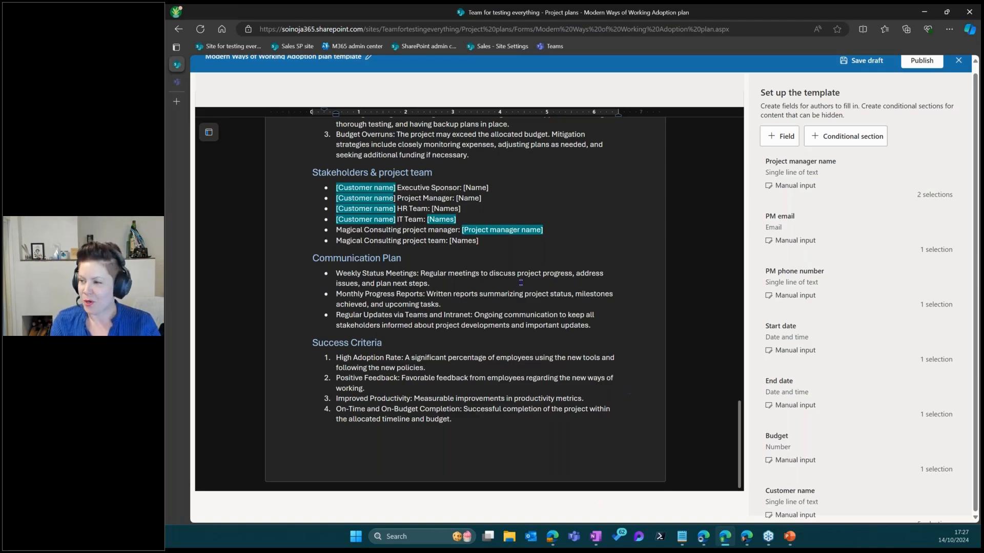
pyautogui.scroll(15, 531, 295)
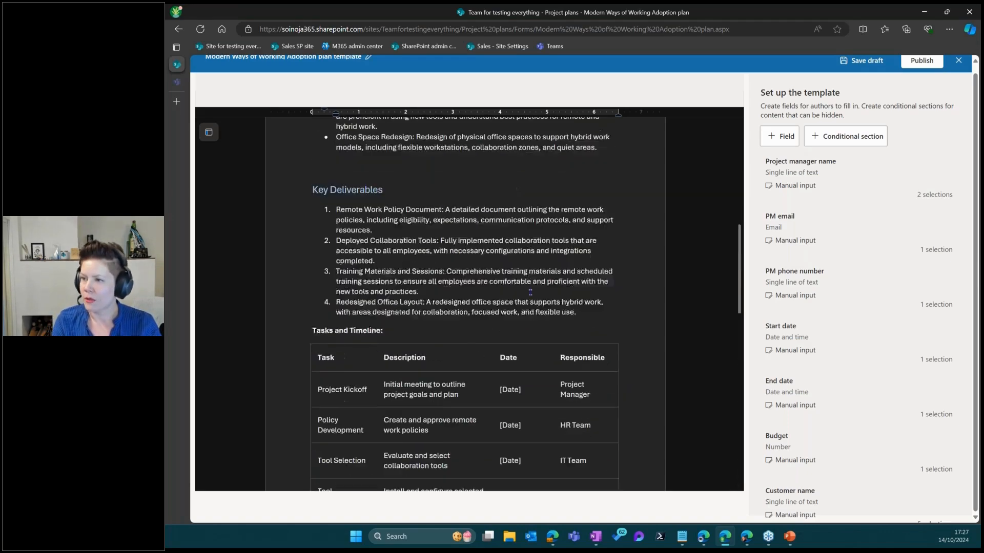
pyautogui.scroll(1, 528, 293)
pyautogui.scroll(-2, 883, 277)
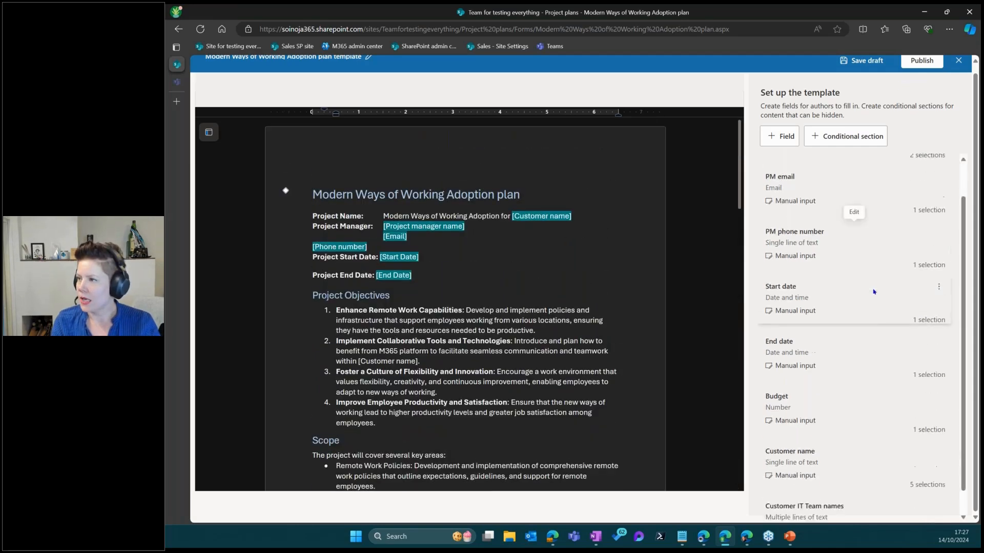
pyautogui.scroll(2, 889, 418)
pyautogui.scroll(1, 888, 207)
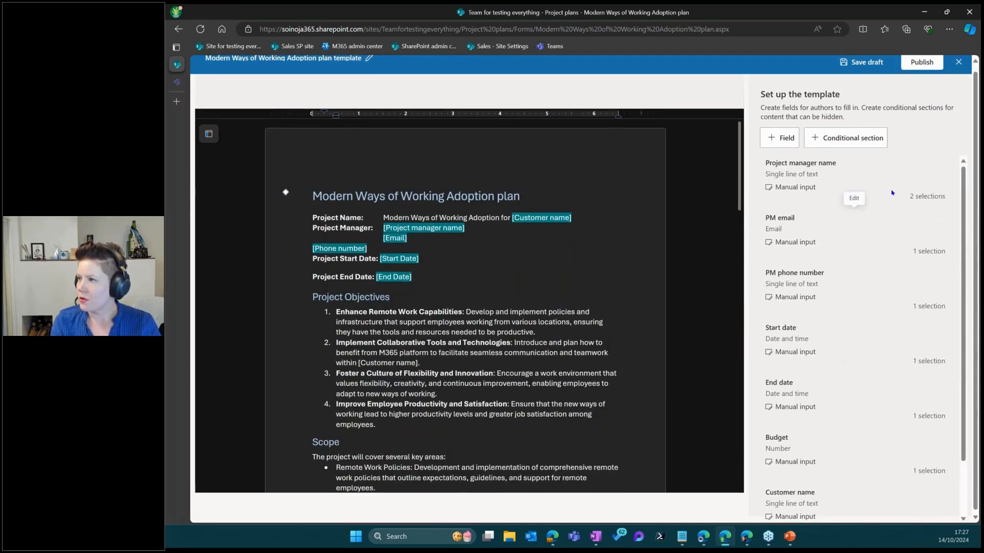
pyautogui.scroll(-1, 892, 178)
pyautogui.scroll(1, 892, 179)
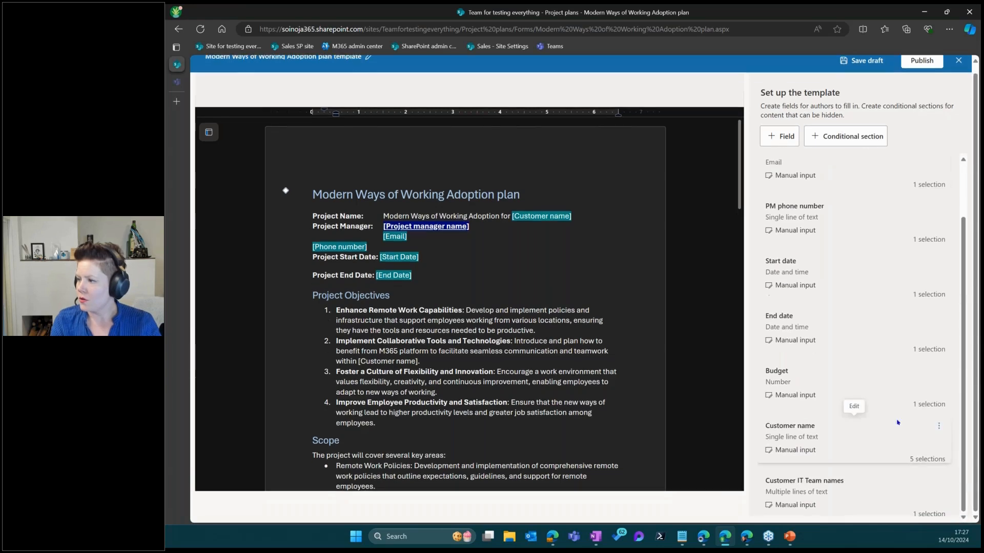
pyautogui.scroll(1, 900, 323)
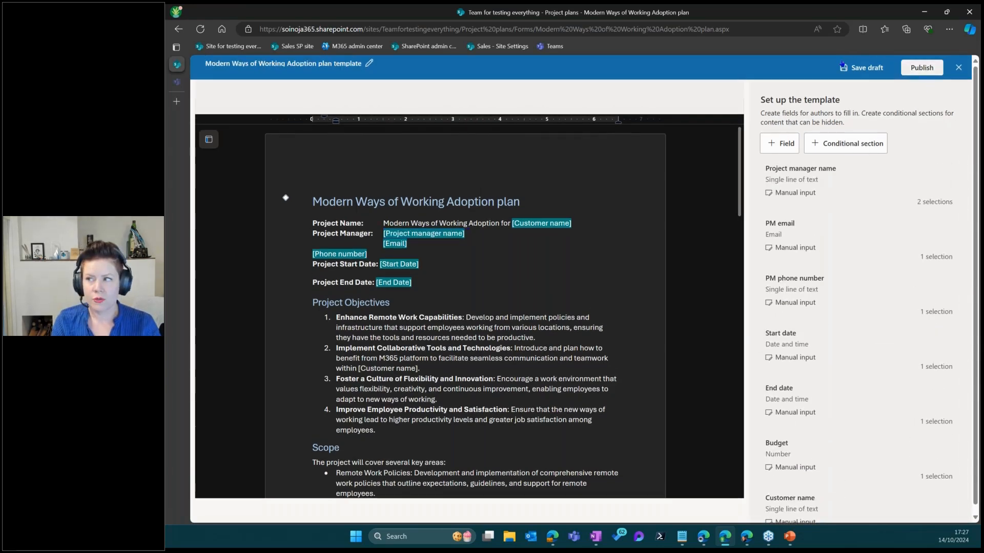
pyautogui.click(923, 68)
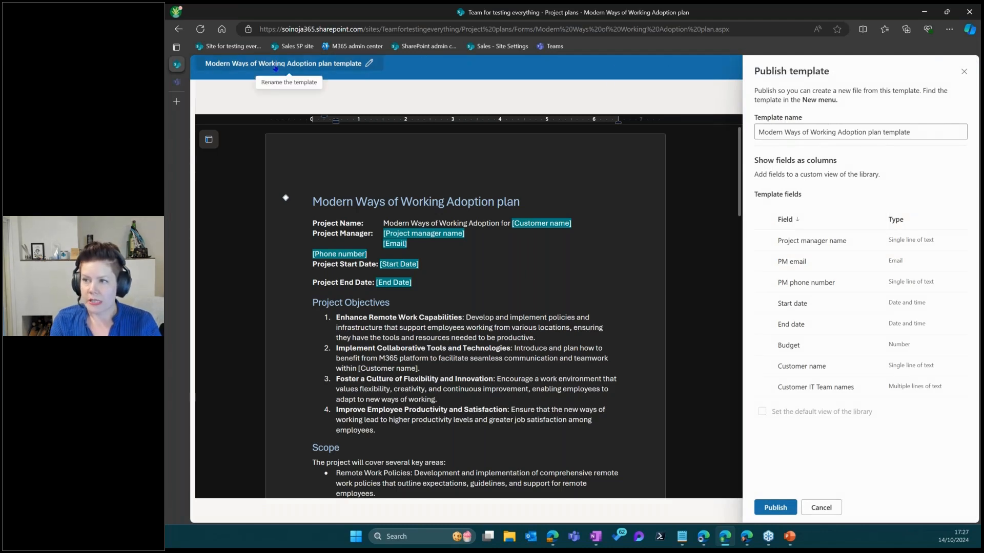
# Shorten the template name to 'Modern Ways of Working Adoption plan' by removing 'template'
pyautogui.click(826, 132)
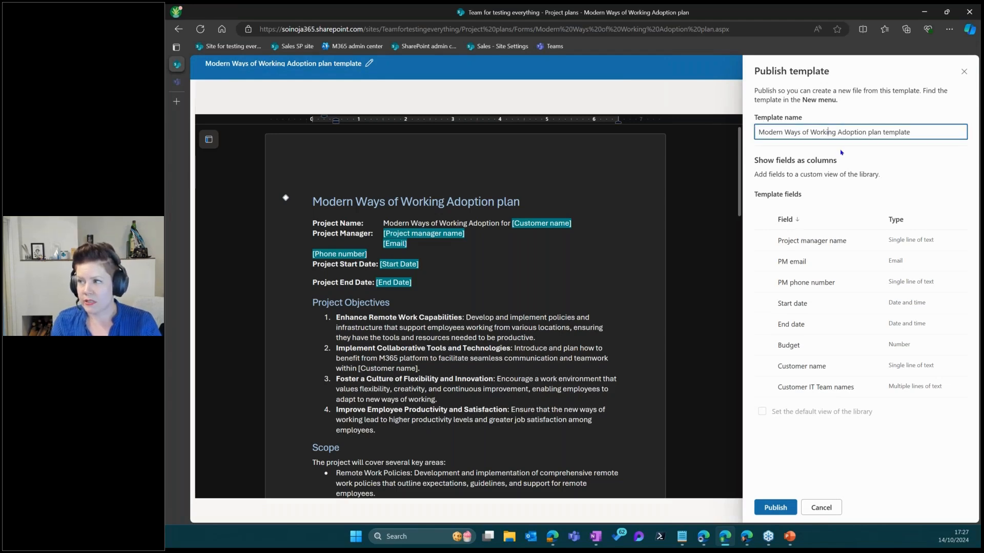
pyautogui.doubleClick(900, 134)
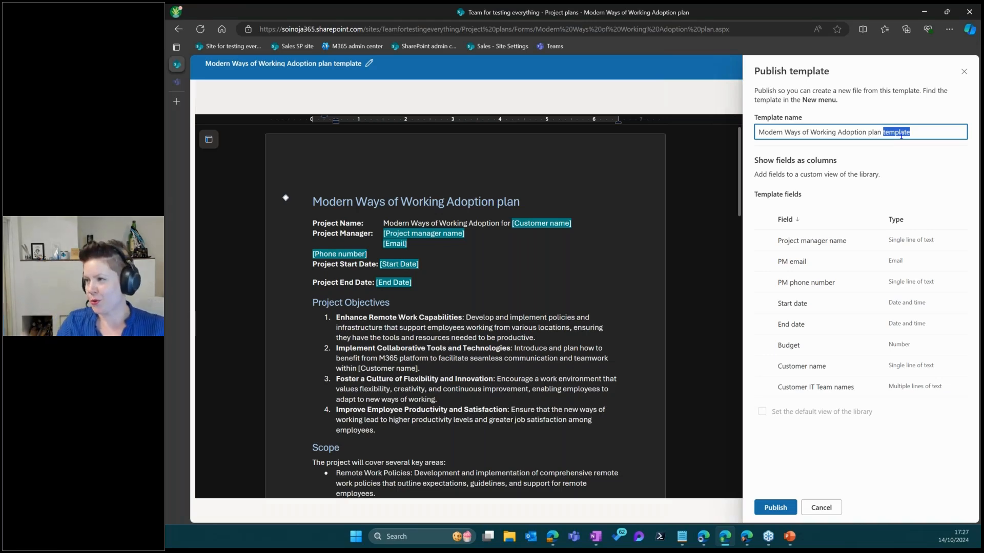
pyautogui.press('BackSpace')
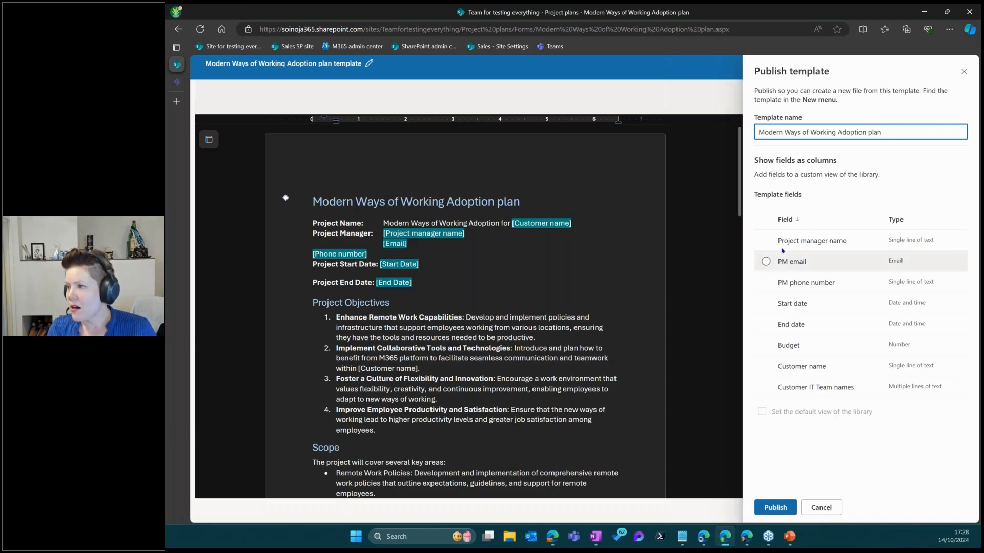
# Show Project manager name, Start date, Budget and Customer name as library columns and publish
pyautogui.click(766, 242)
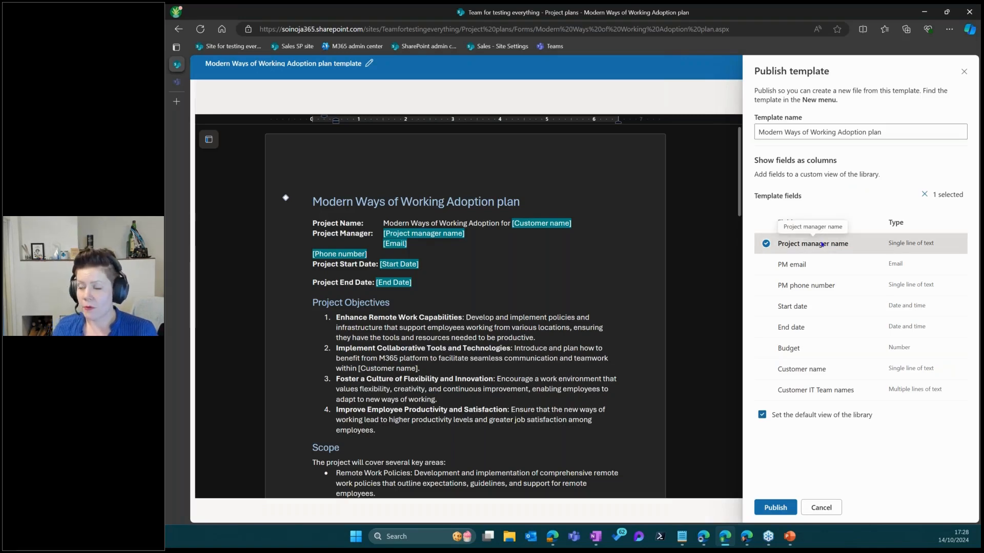
pyautogui.click(765, 310)
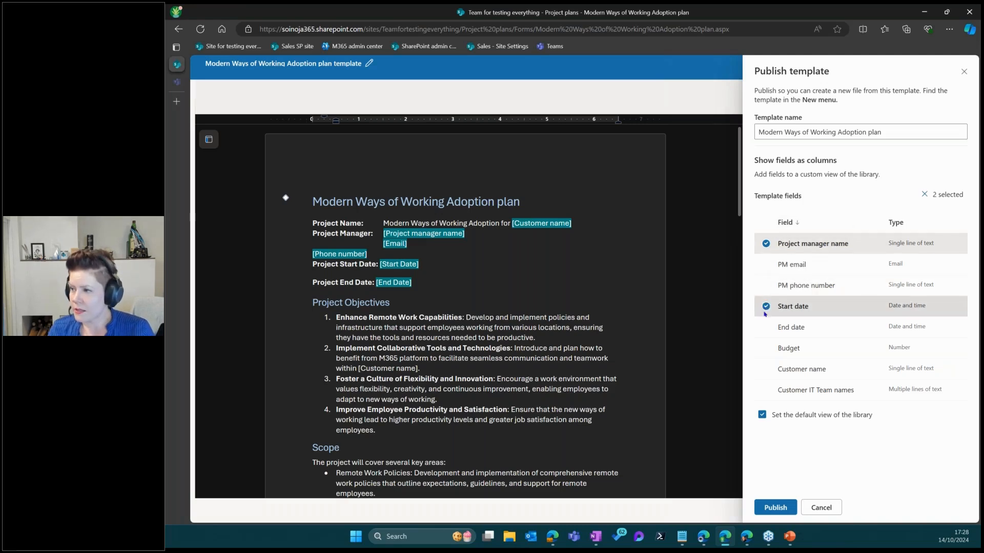
pyautogui.click(766, 349)
pyautogui.click(765, 369)
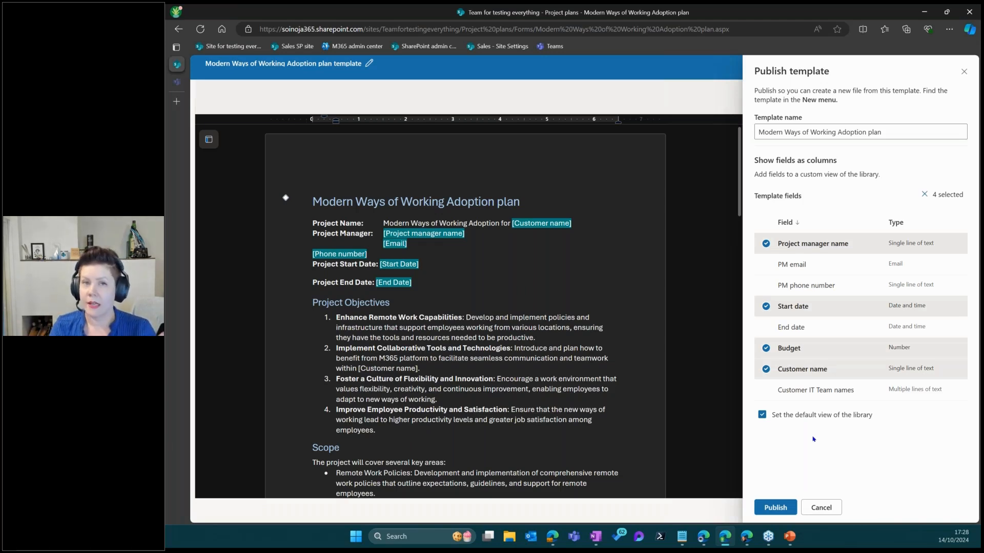
pyautogui.click(787, 506)
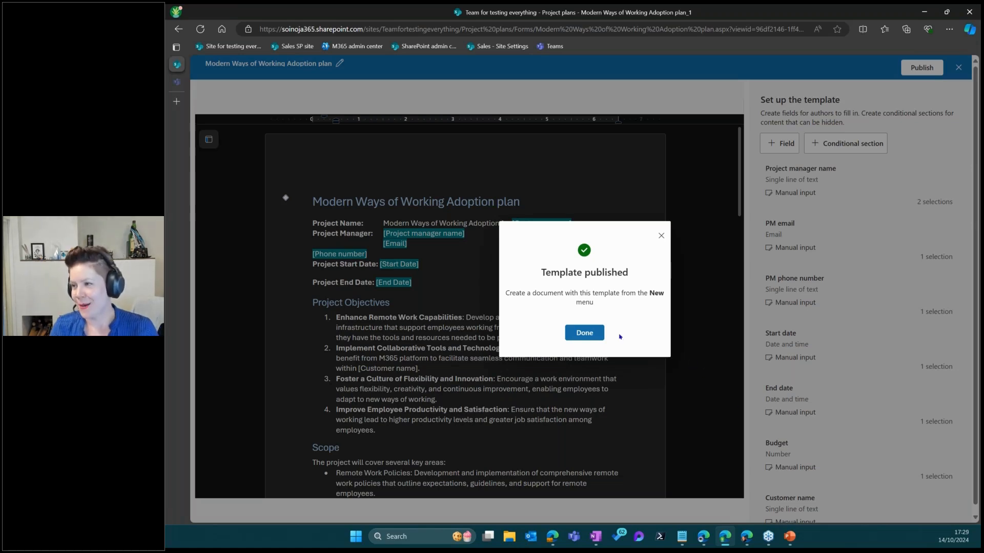
# Dismiss the published confirmation and start a new document from the Modern Ways of Working Adoption plan template
pyautogui.click(567, 336)
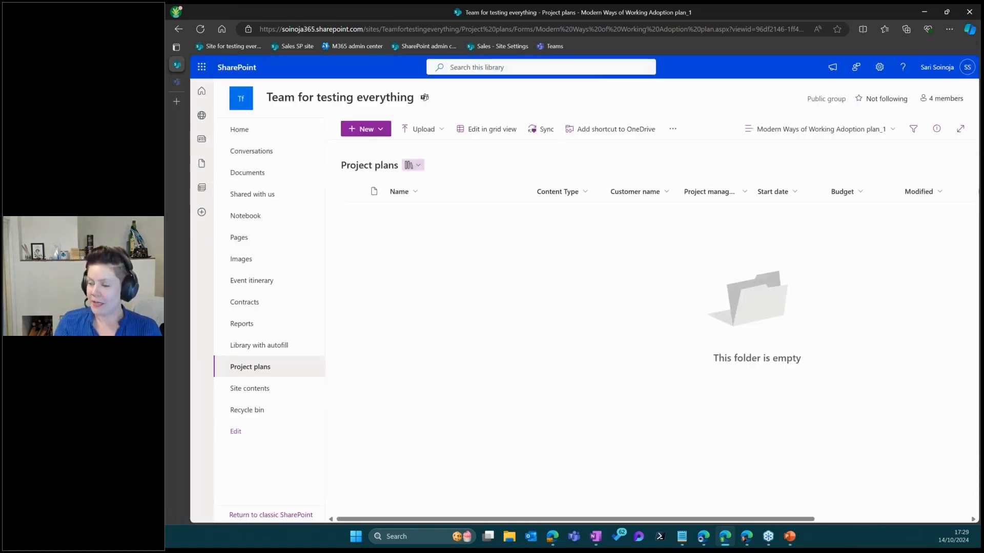
pyautogui.click(366, 129)
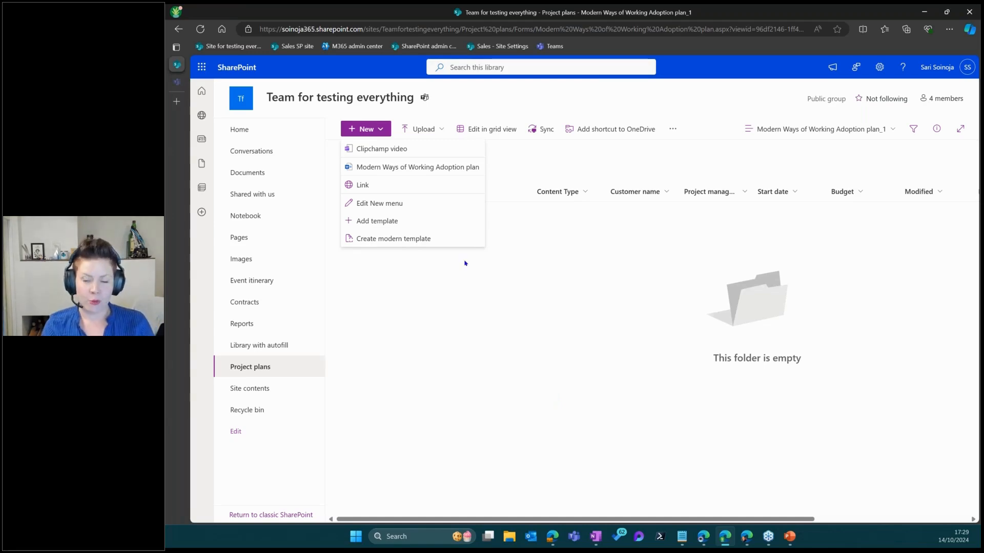
pyautogui.click(412, 167)
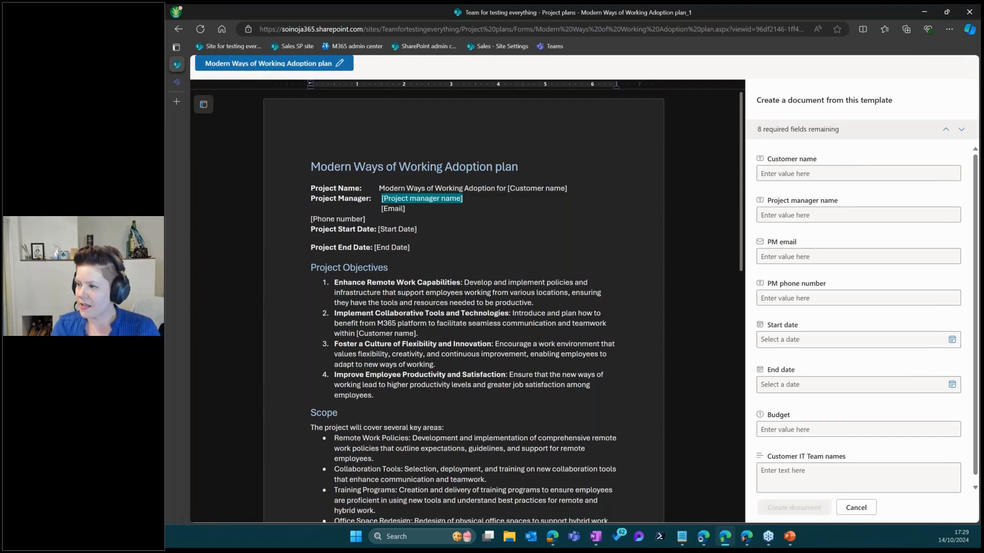
# Enter customer name 'Sitra' plus the project manager's name, e-mail address and phone number
pyautogui.click(821, 171)
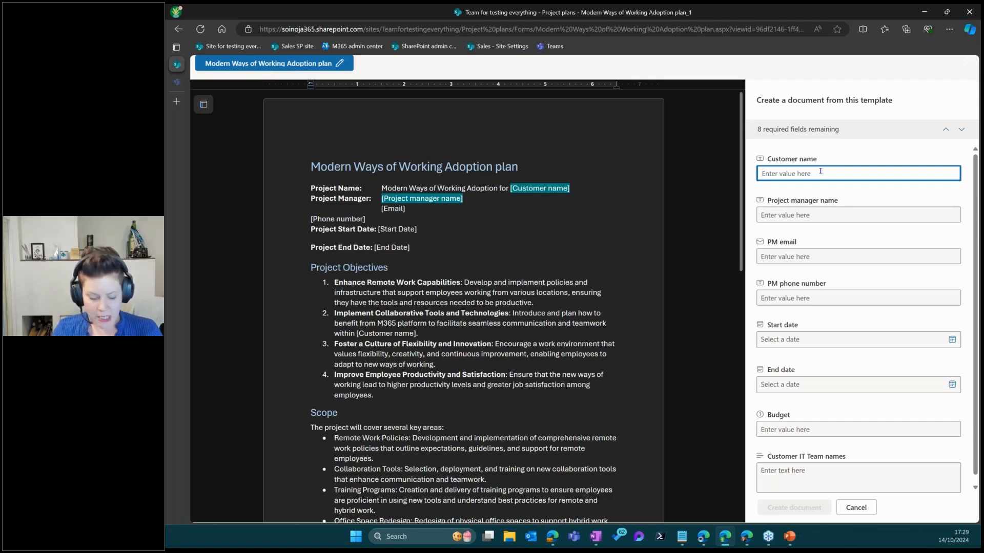
pyautogui.write('Sitra')
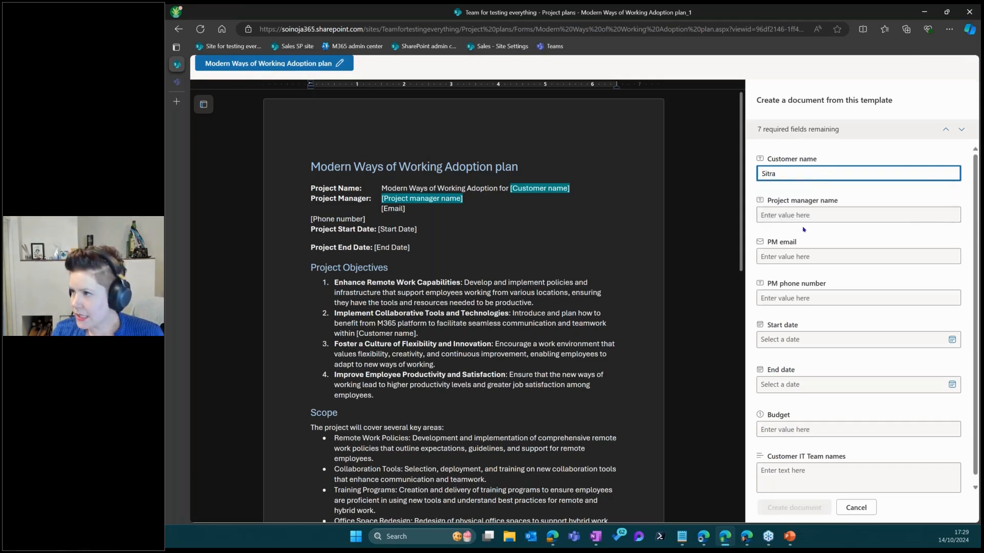
pyautogui.click(803, 216)
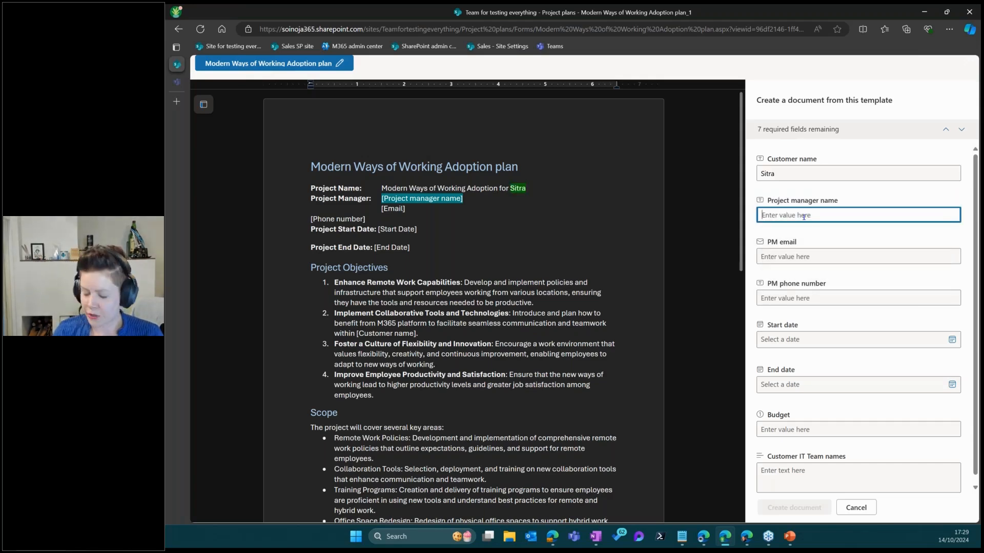
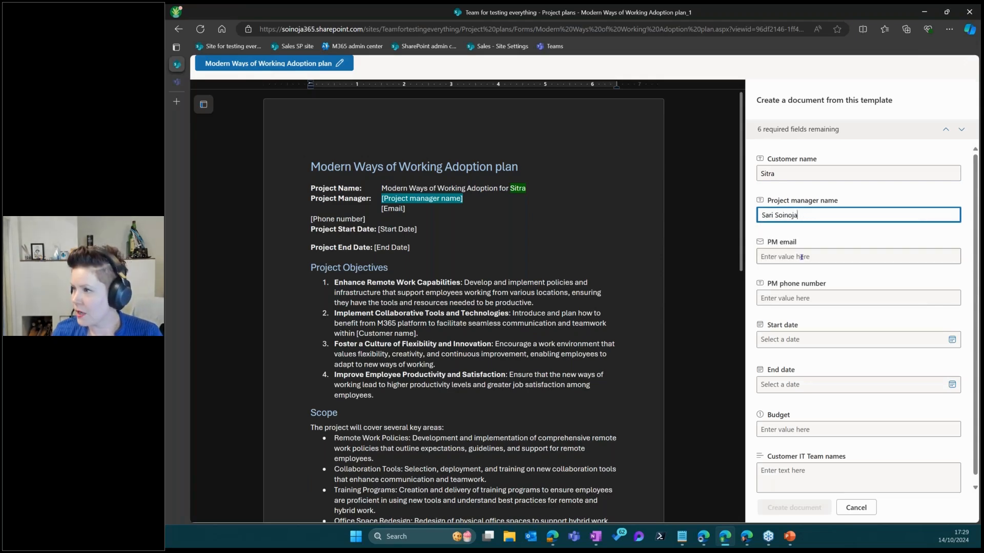
pyautogui.click(802, 257)
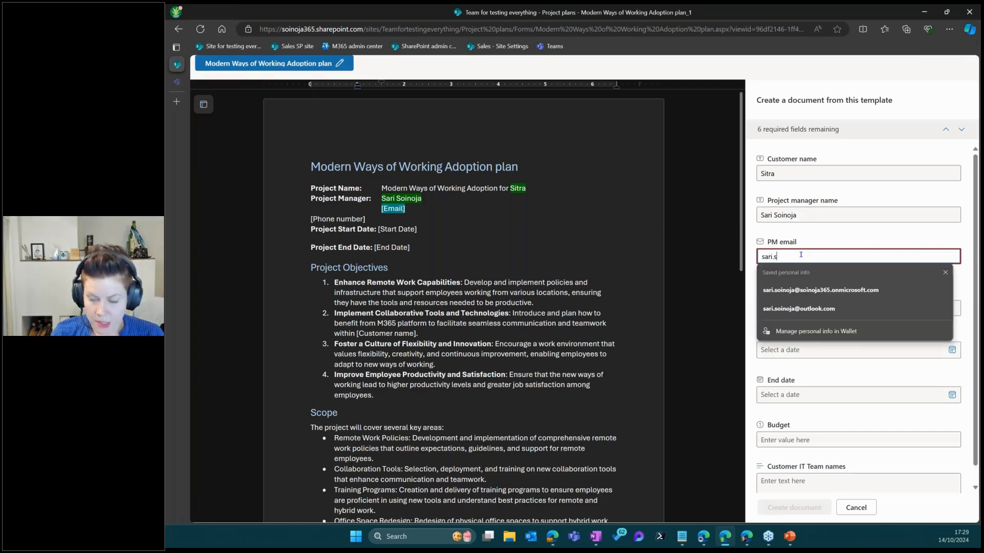
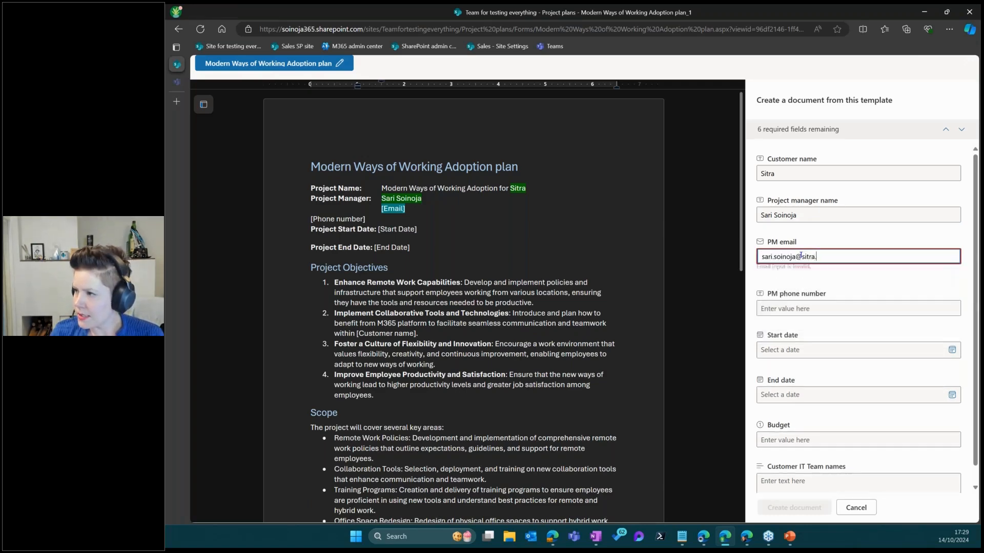
pyautogui.click(802, 297)
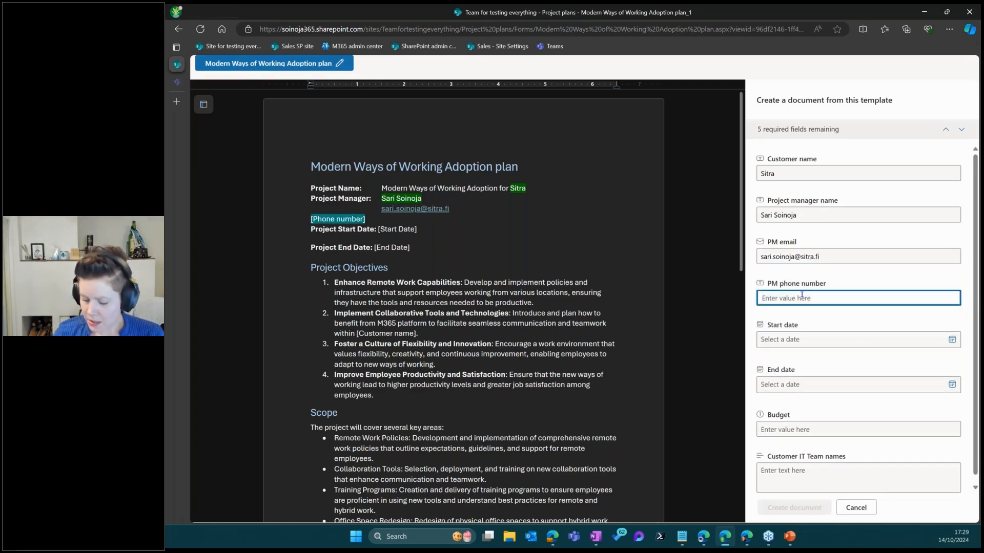
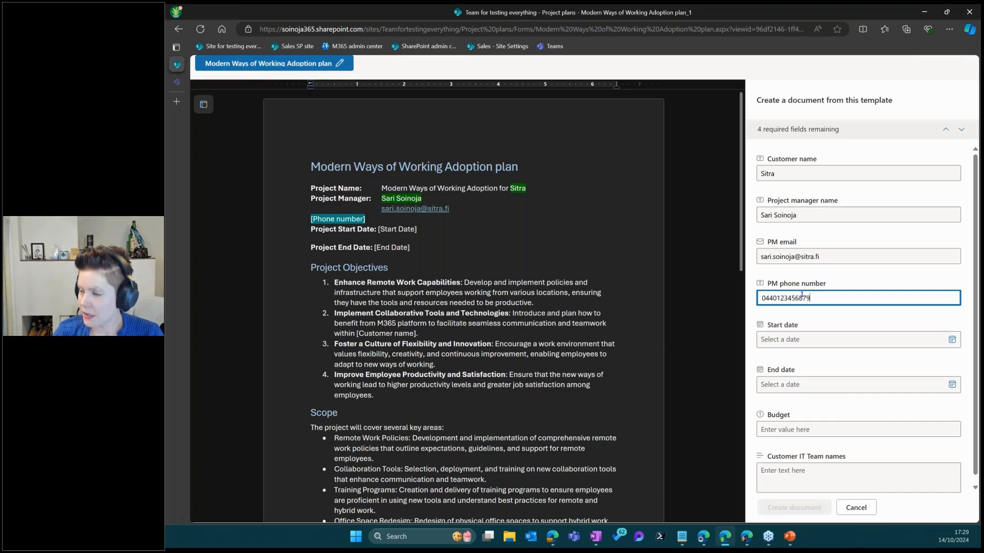
# Set the start date to 14.10.2024 and the end date to 31.12.2025
pyautogui.click(816, 341)
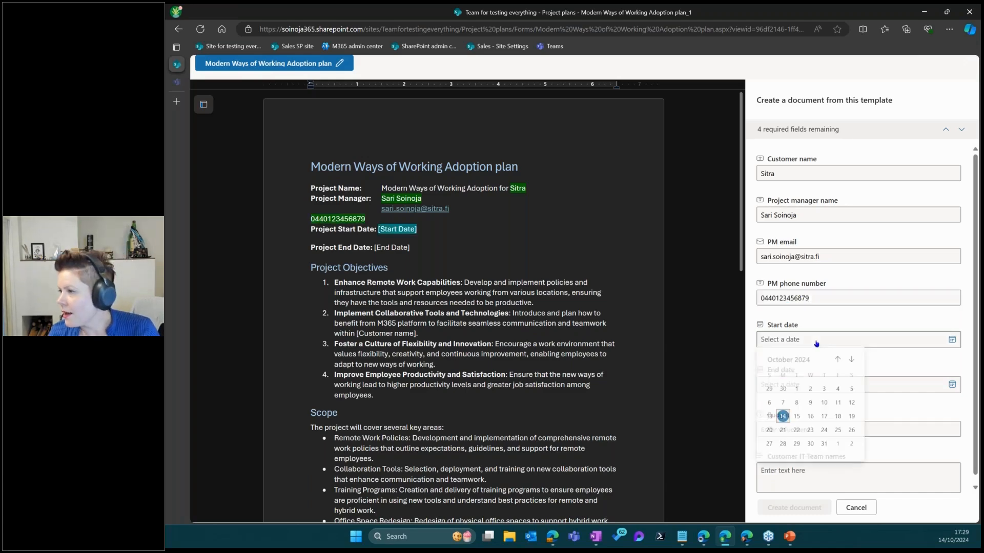
pyautogui.click(783, 419)
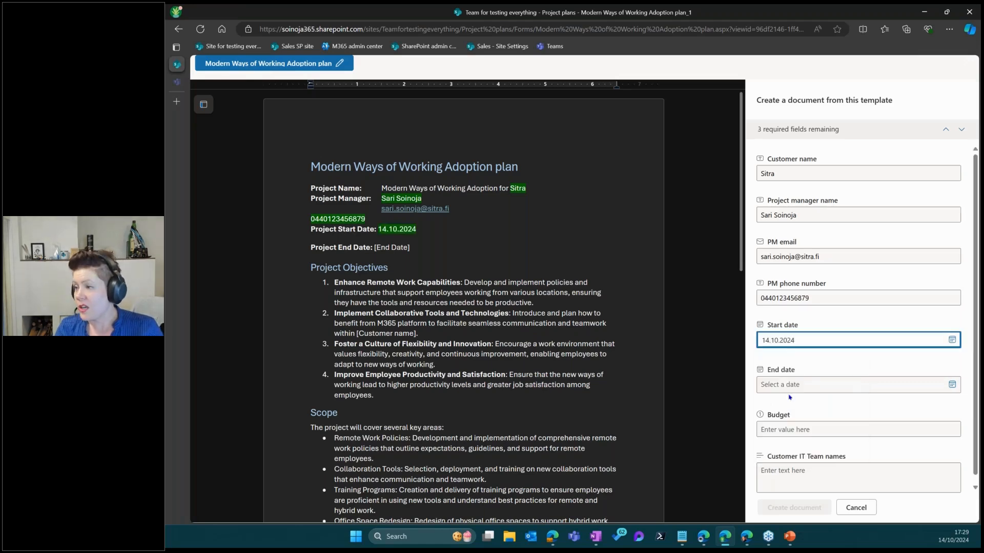
pyautogui.click(792, 389)
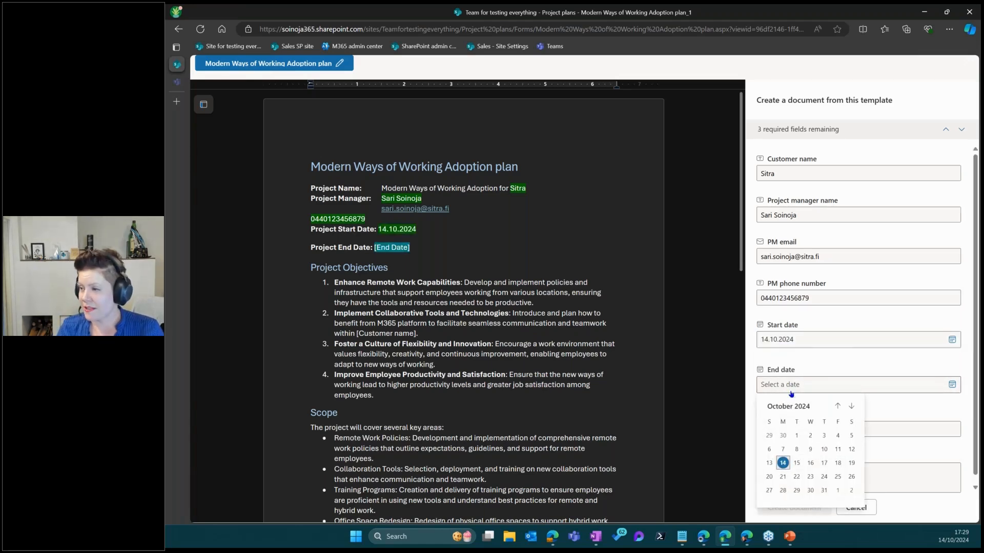
pyautogui.click(789, 407)
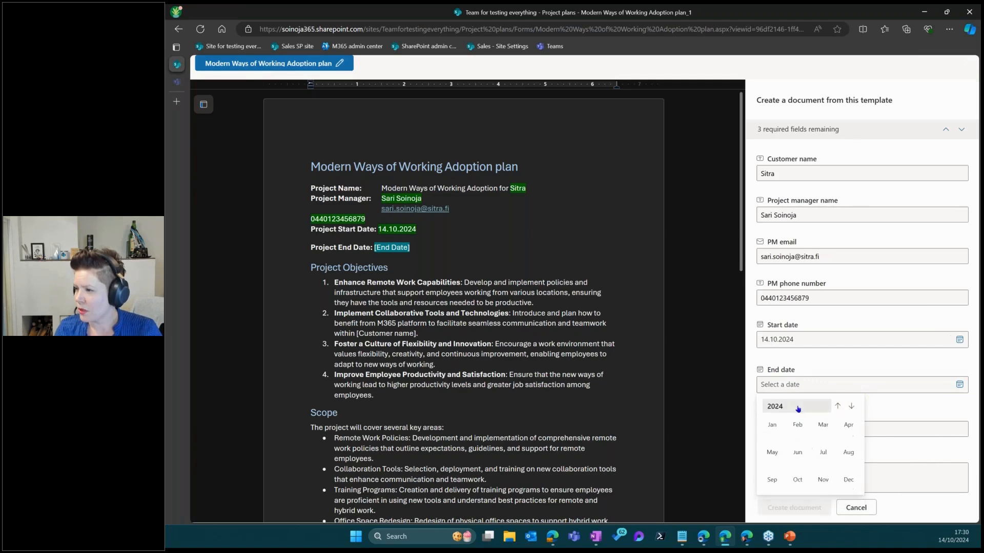
pyautogui.click(774, 407)
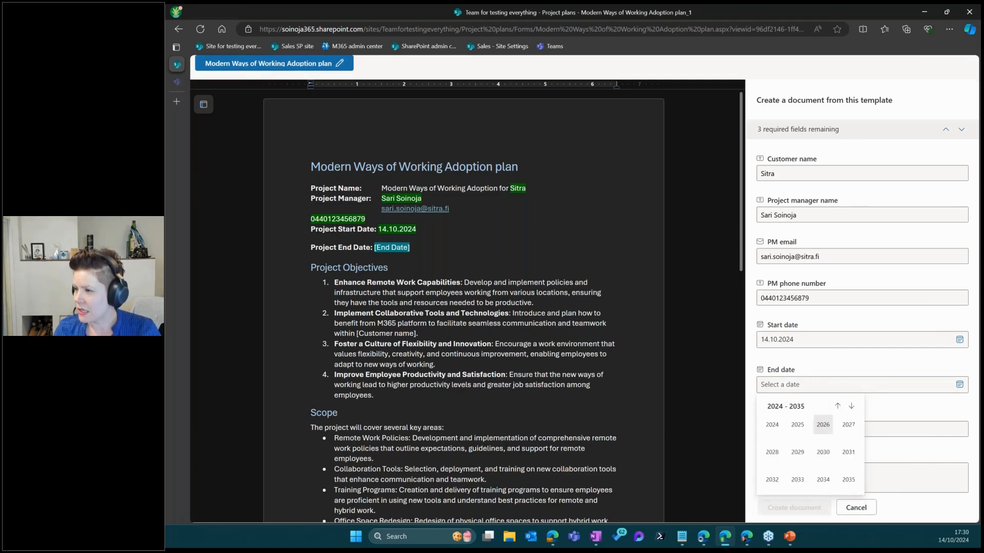
pyautogui.click(797, 425)
pyautogui.click(848, 480)
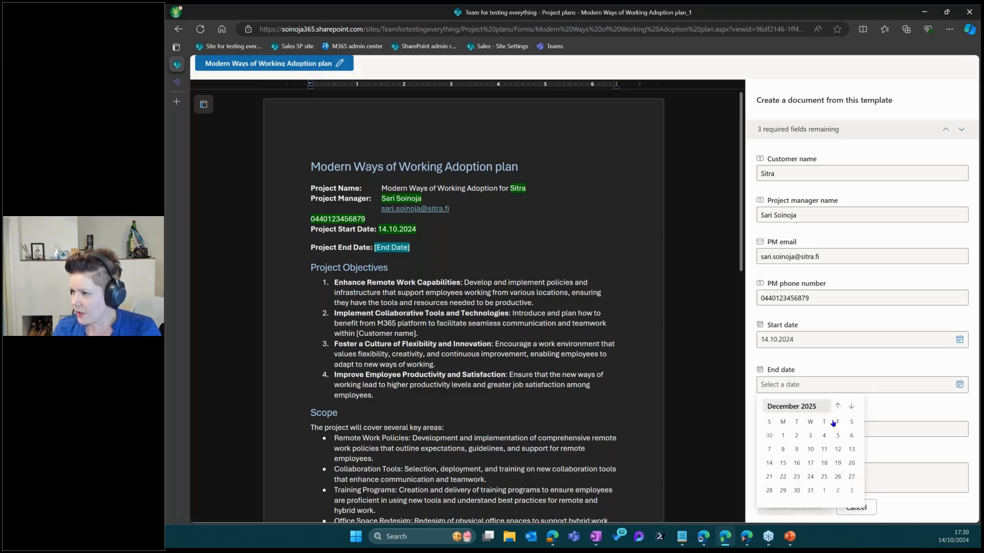
pyautogui.click(817, 493)
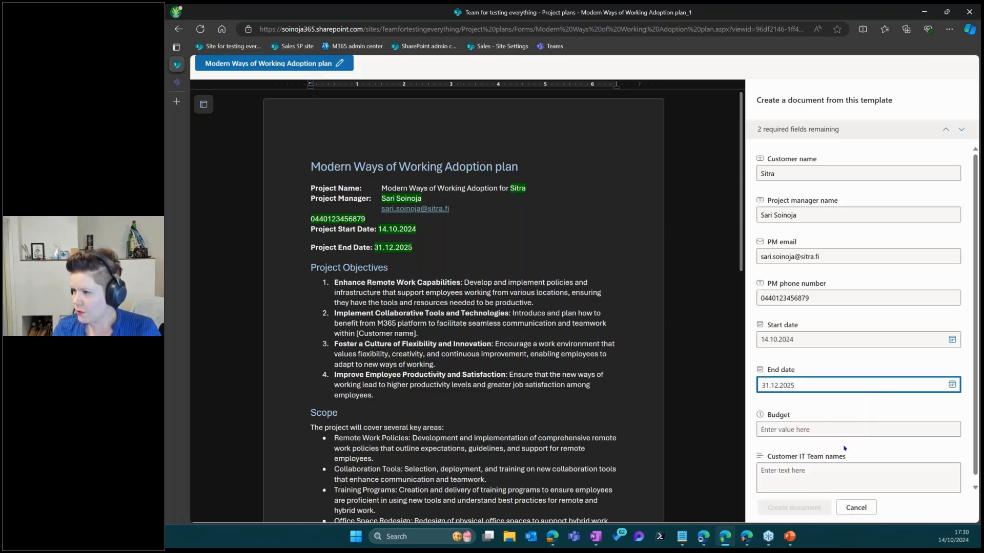
# Enter a 5000000 budget and list the customer IT team members' names, then continue
pyautogui.click(825, 431)
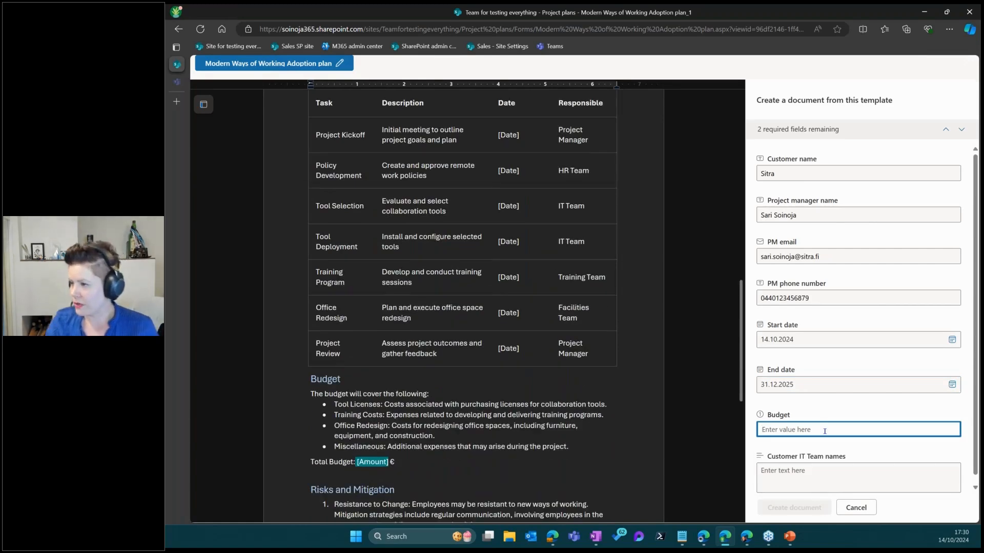
pyautogui.write('5000000')
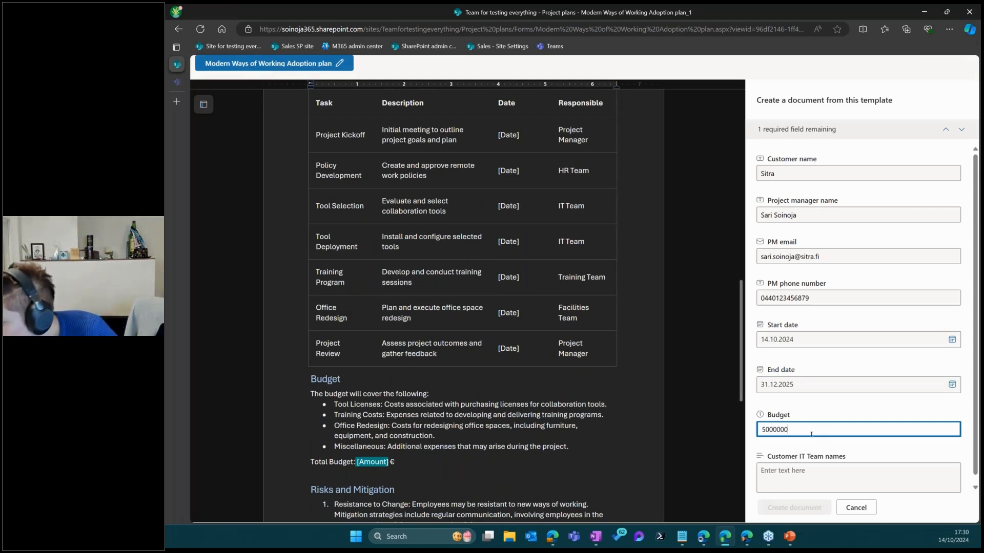
pyautogui.moveTo(765, 431); pyautogui.dragTo(792, 431)
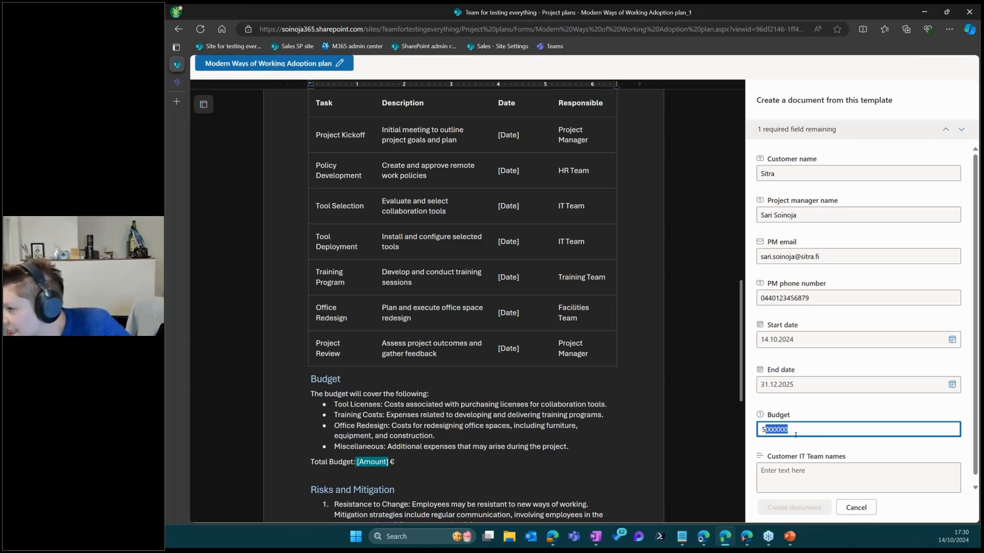
pyautogui.click(803, 476)
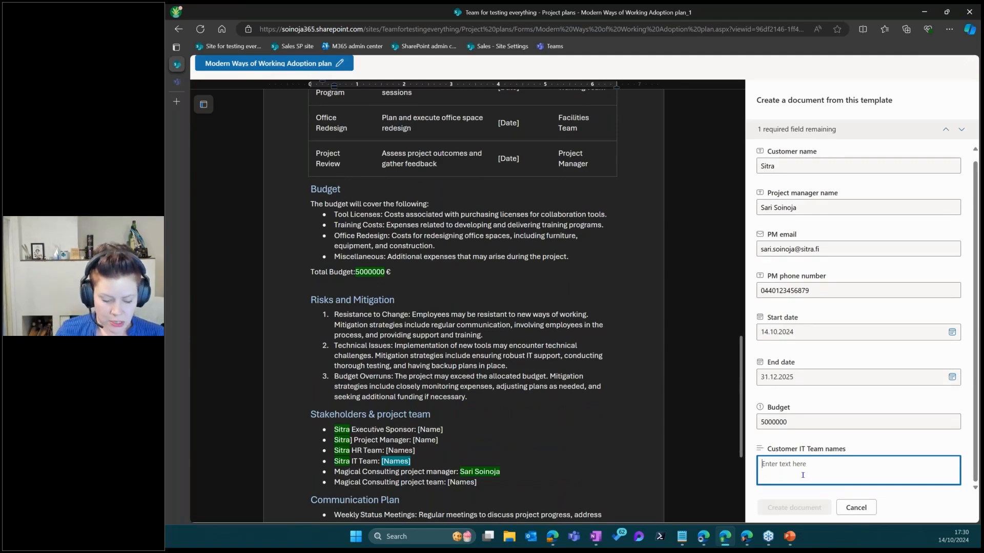
pyautogui.write('Paul, ')
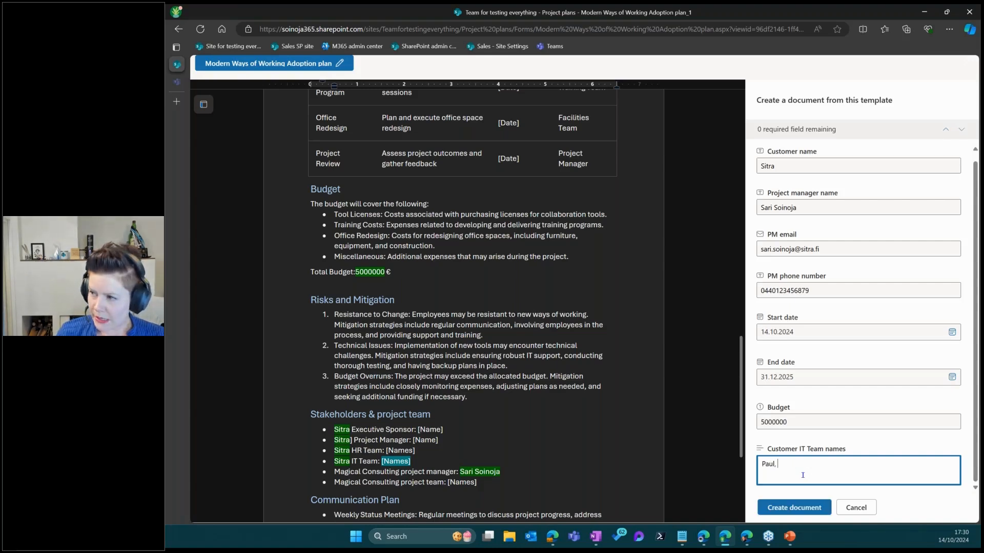
pyautogui.write('Sean,')
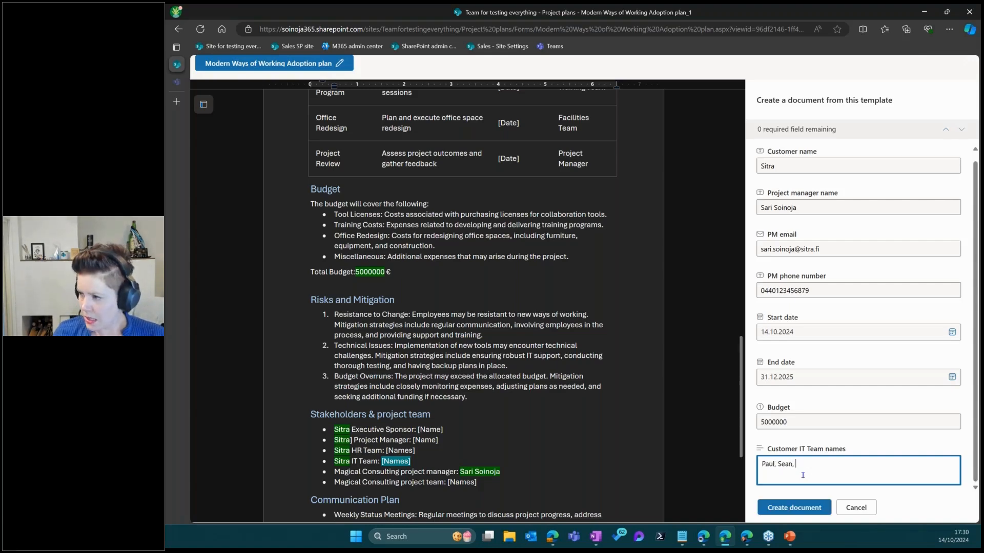
pyautogui.write(' Joey')
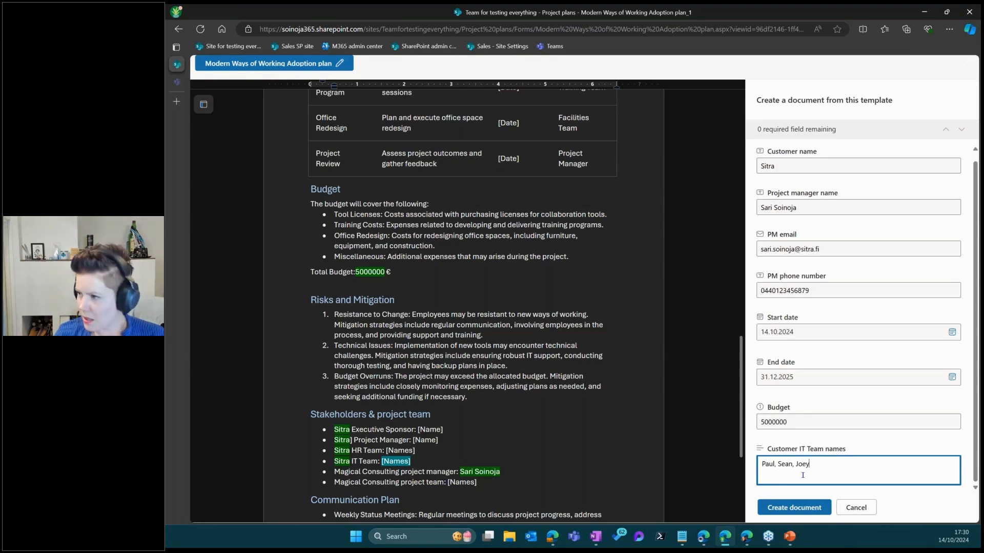
pyautogui.write(', ')
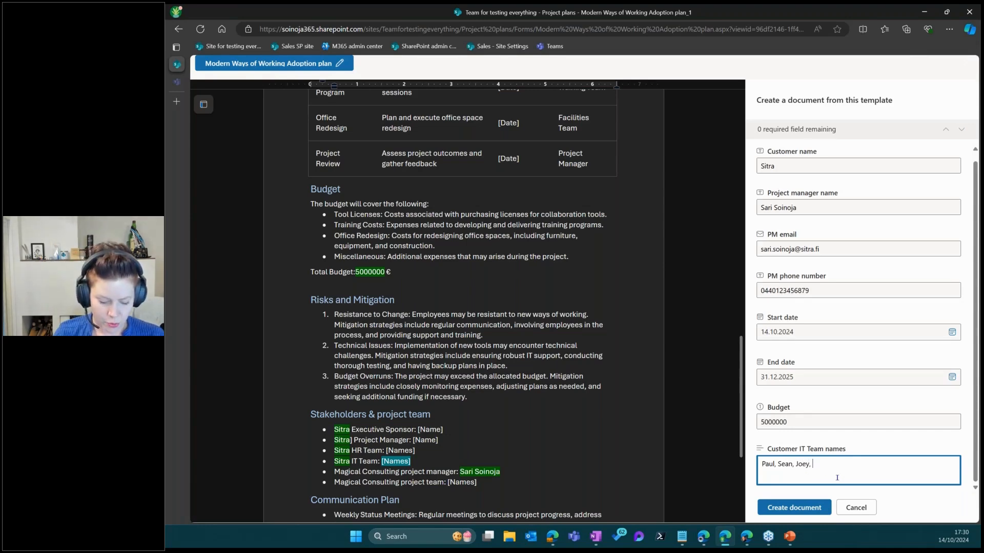
pyautogui.write('Rebecka')
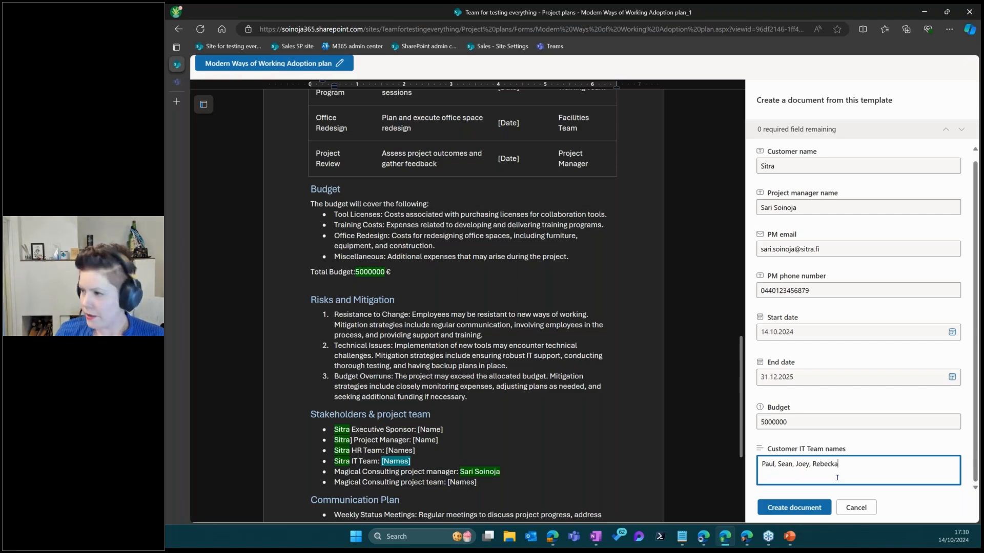
pyautogui.write(' & ')
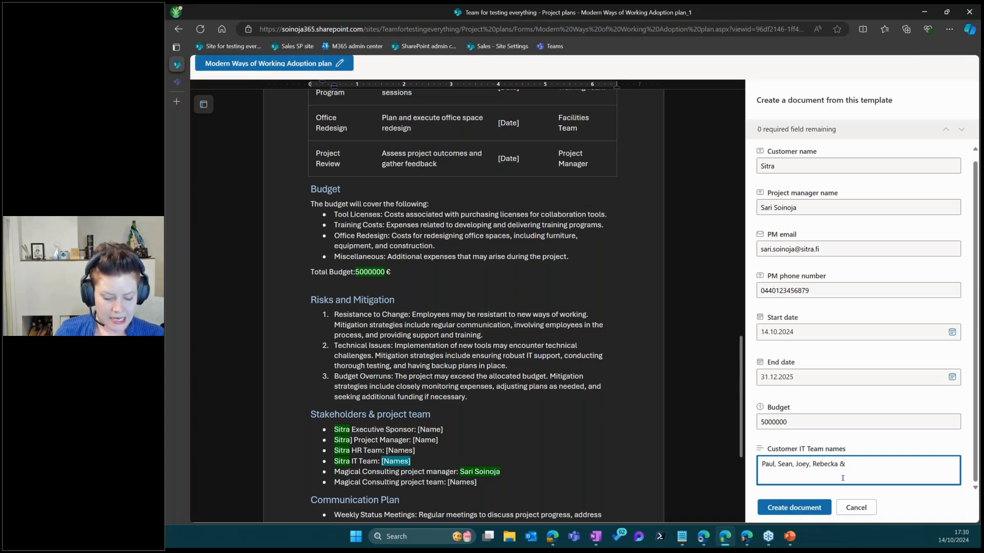
pyautogui.write('Anna')
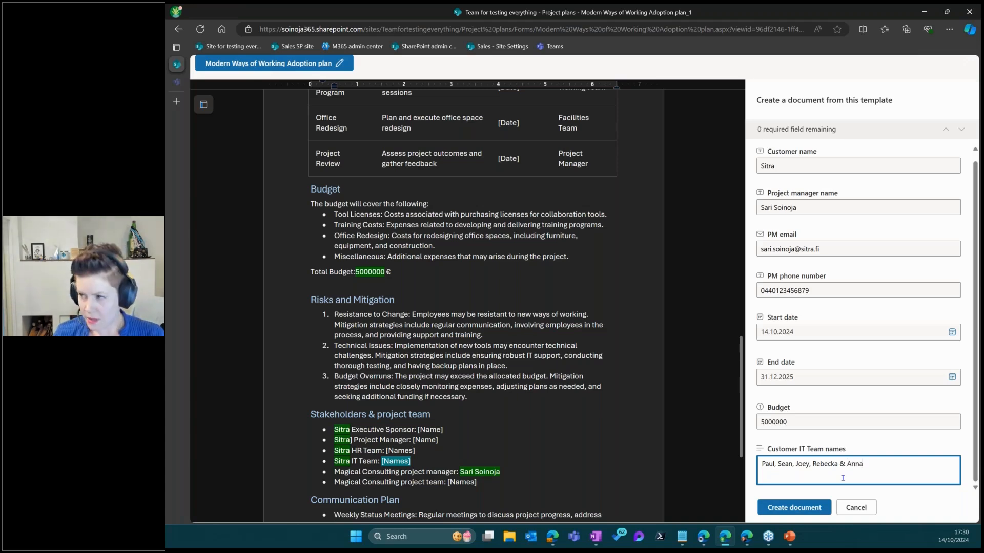
pyautogui.write('.')
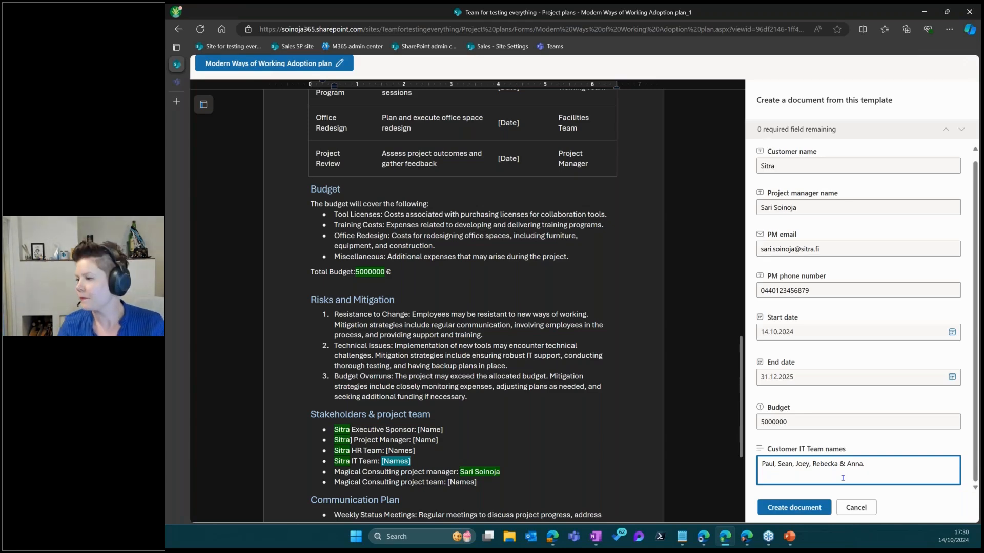
pyautogui.click(794, 507)
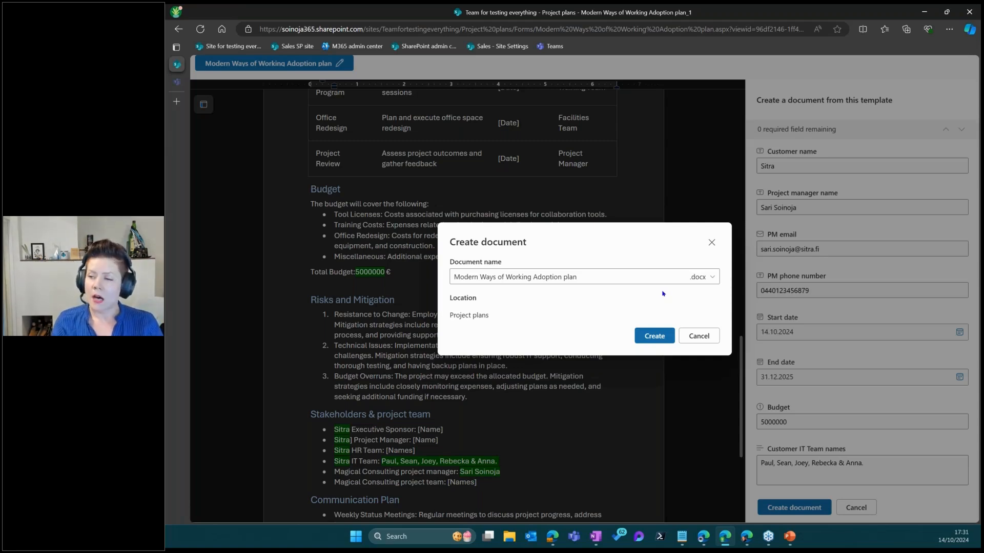
# Create 'Modern Ways of Working Adoption plan.docx' in Project plans, keeping the .docx file type
pyautogui.click(620, 278)
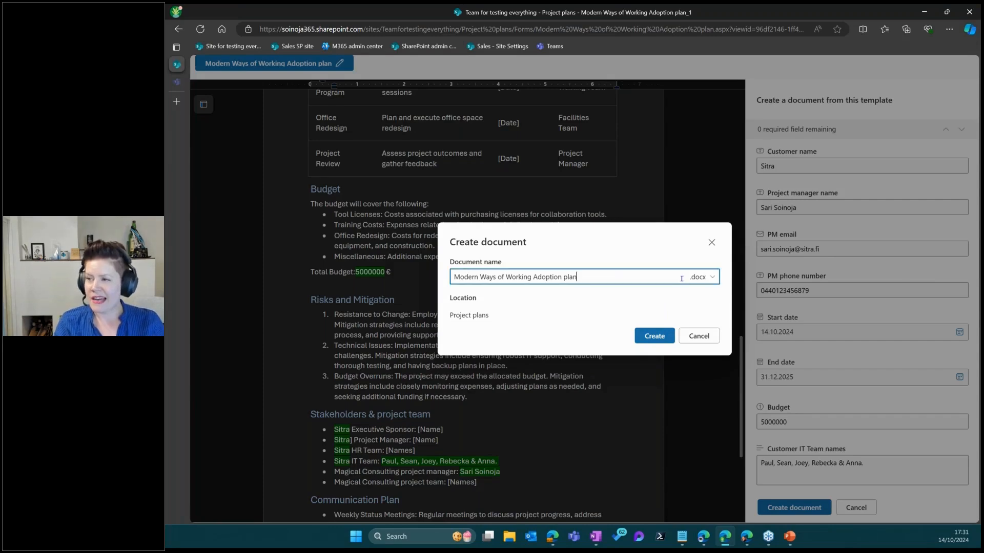
pyautogui.click(713, 279)
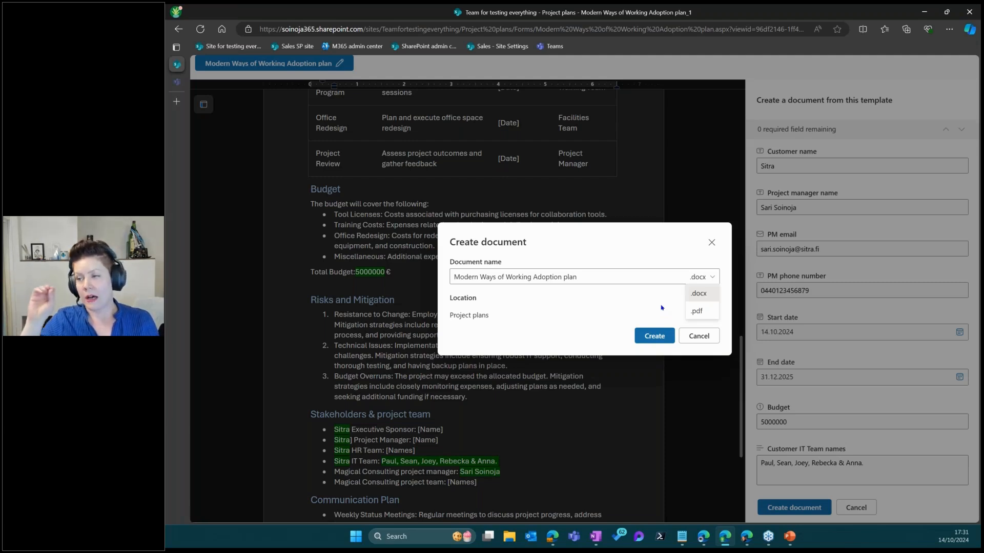
pyautogui.click(699, 292)
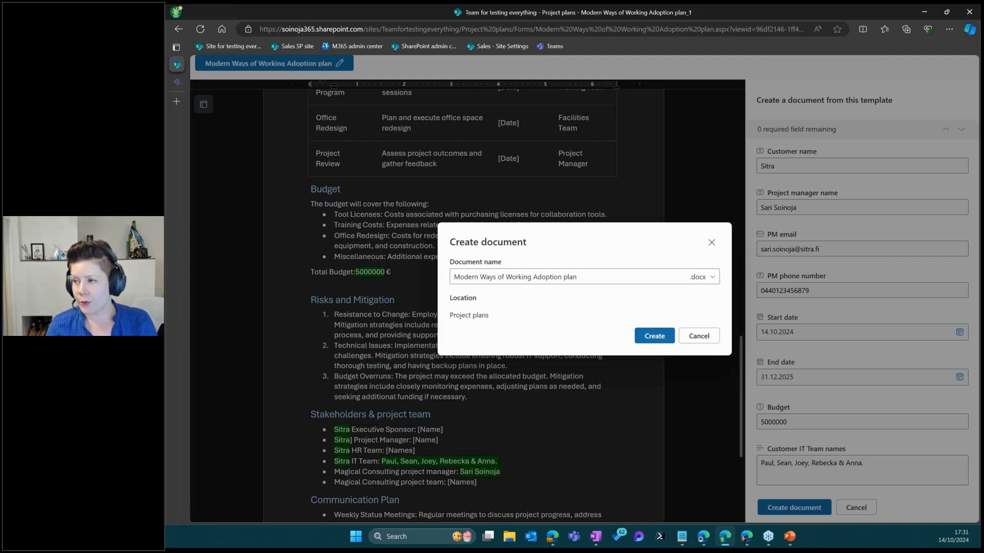
pyautogui.click(650, 337)
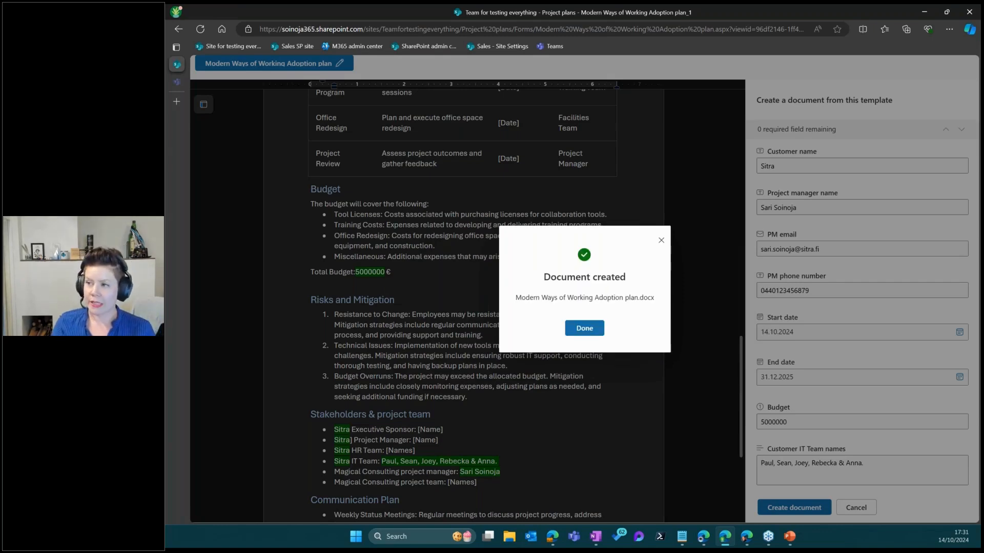
pyautogui.click(597, 329)
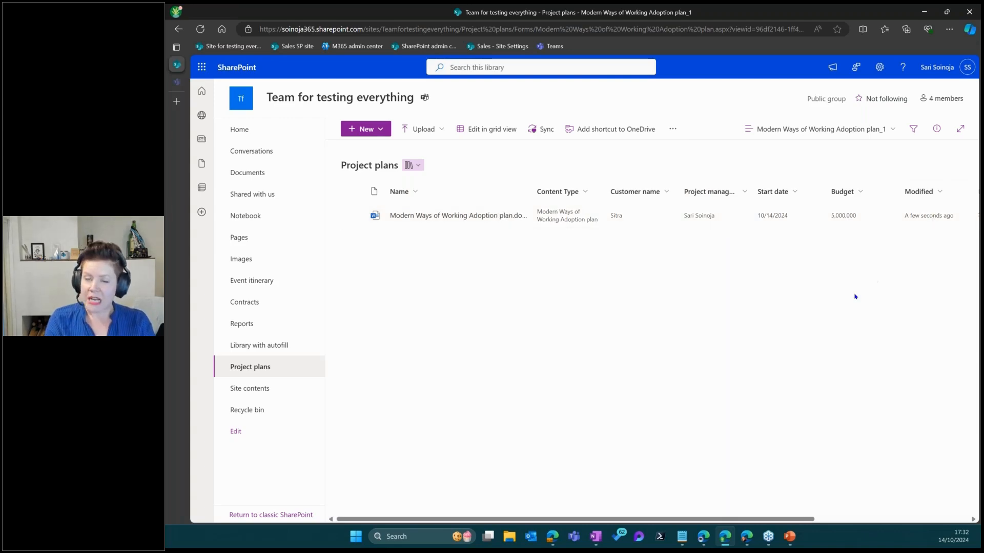
# Glance at the Modified column options, then open Modern Ways of Working Adoption plan.docx in Word
pyautogui.click(937, 192)
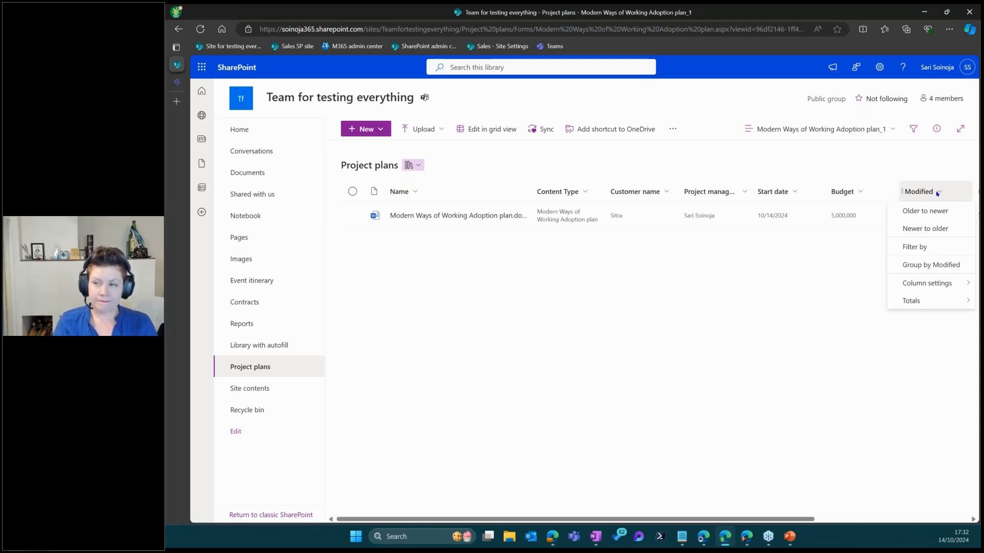
pyautogui.click(632, 266)
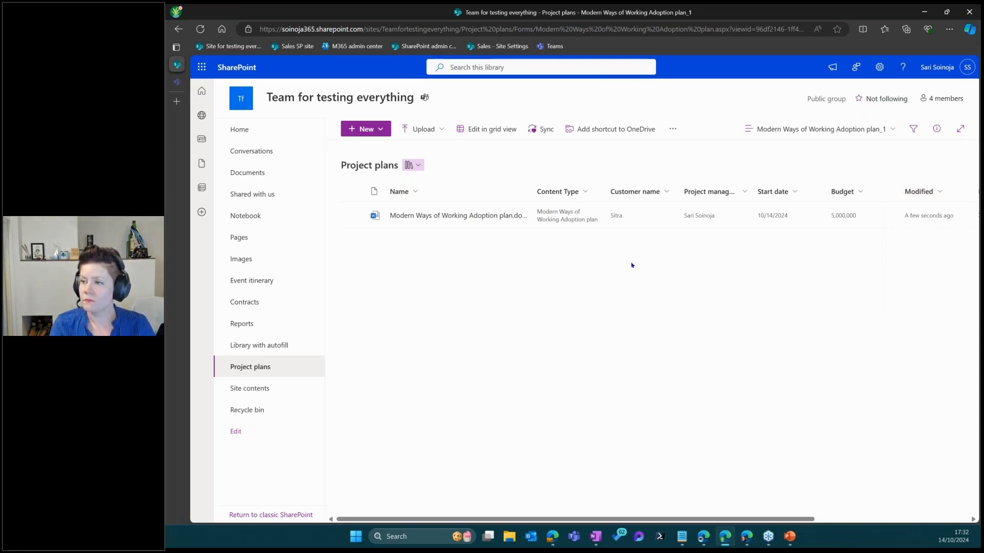
pyautogui.click(446, 216)
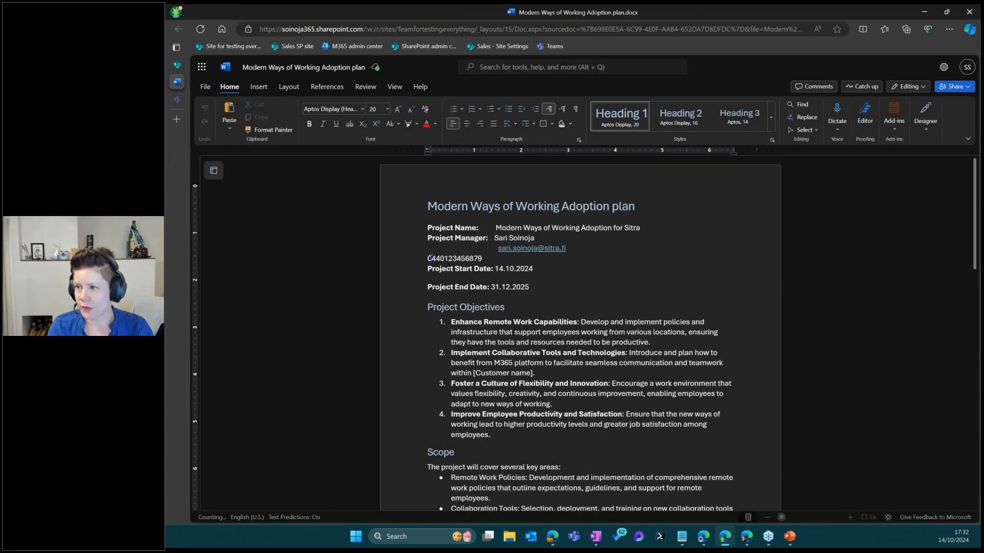
# Indent the project manager's phone number with a Tab so it aligns under the e-mail address
pyautogui.click(431, 257)
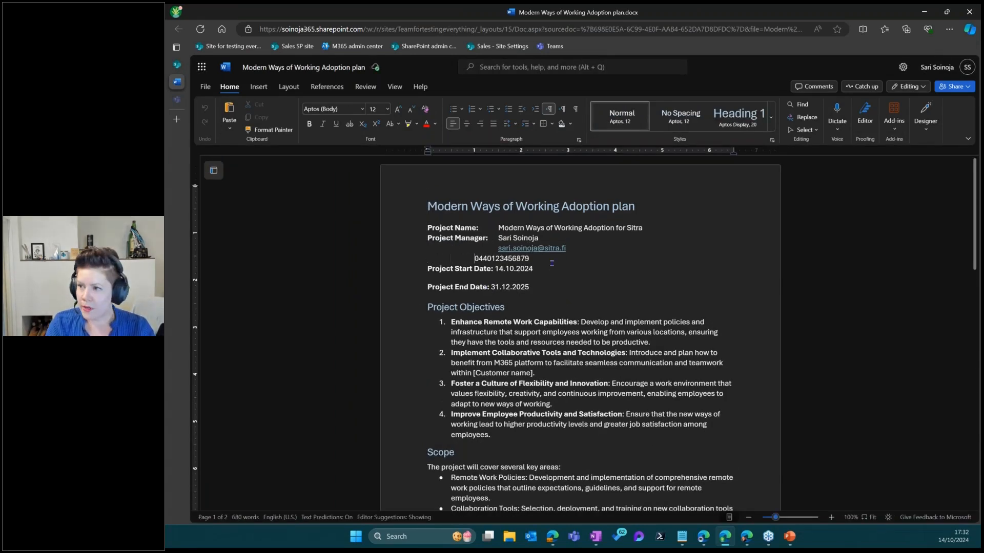
pyautogui.press('Tab')
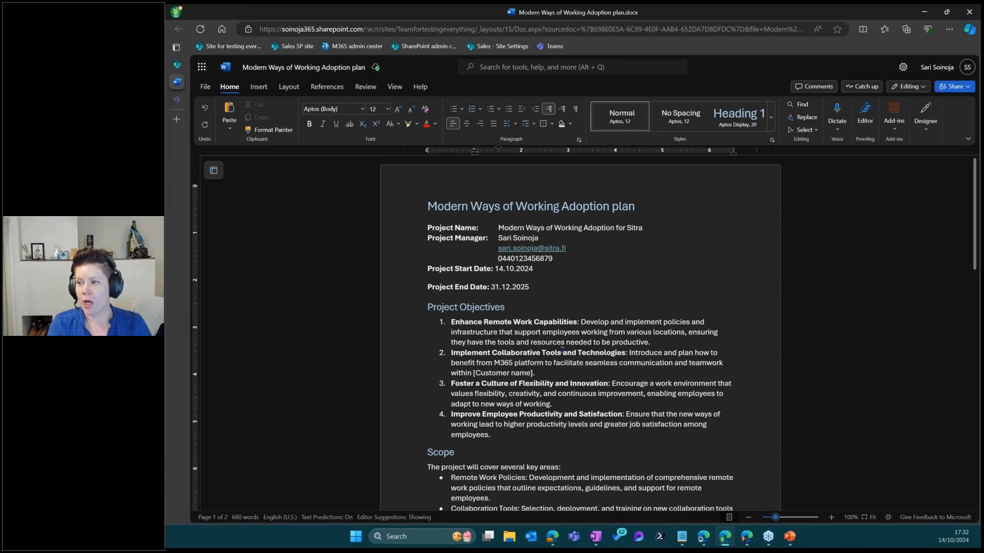
pyautogui.scroll(-5, 562, 351)
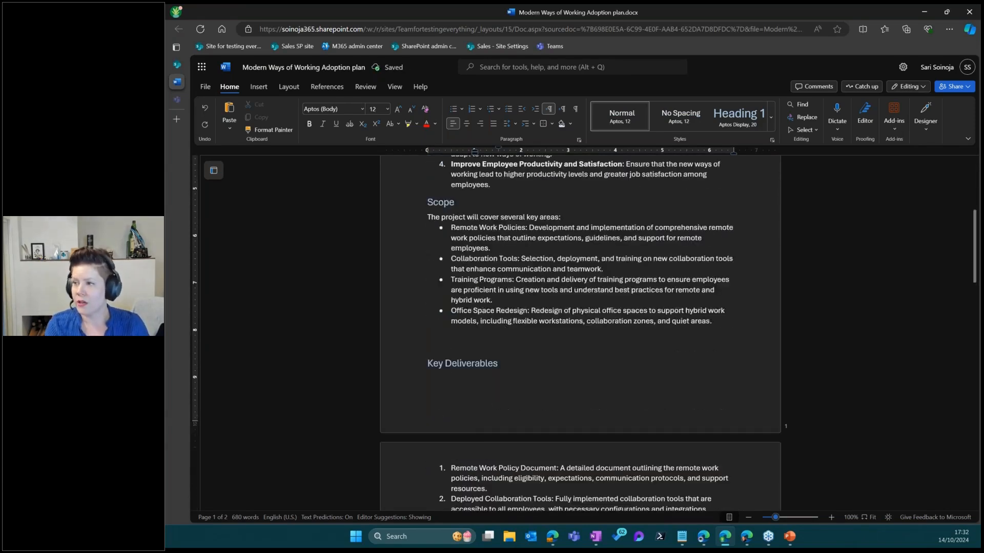
pyautogui.scroll(-1, 523, 258)
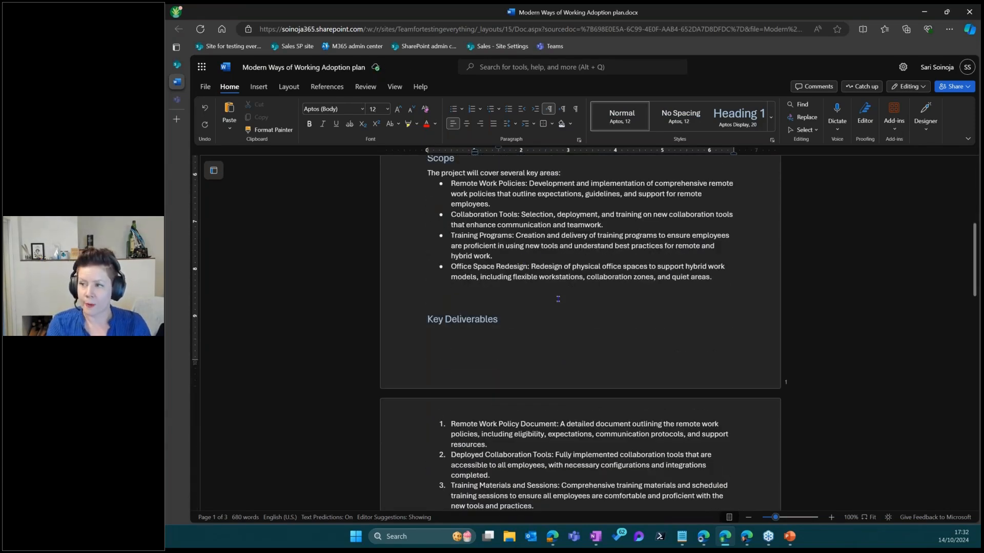
pyautogui.scroll(-7, 558, 298)
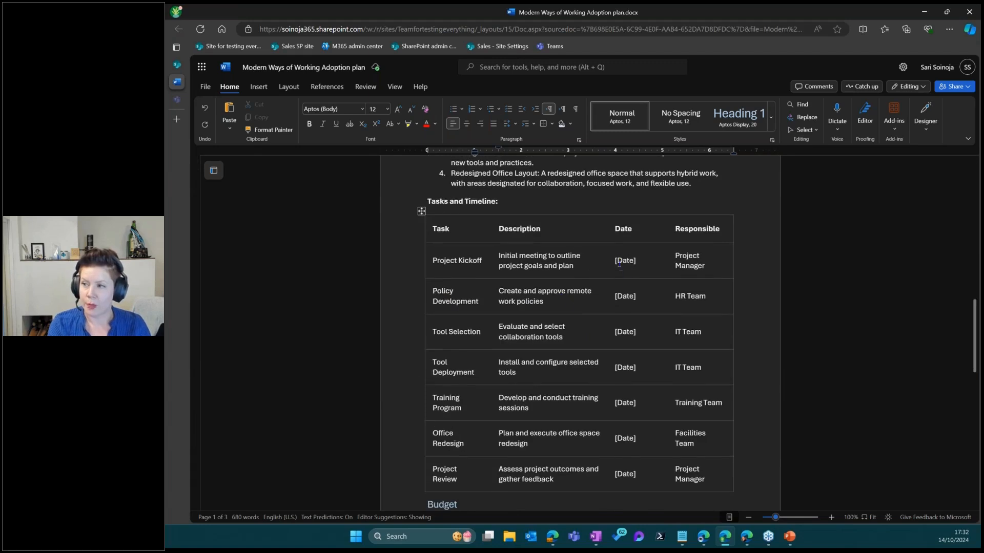
# Check the Project Review row's date placeholder and close the document
pyautogui.click(625, 465)
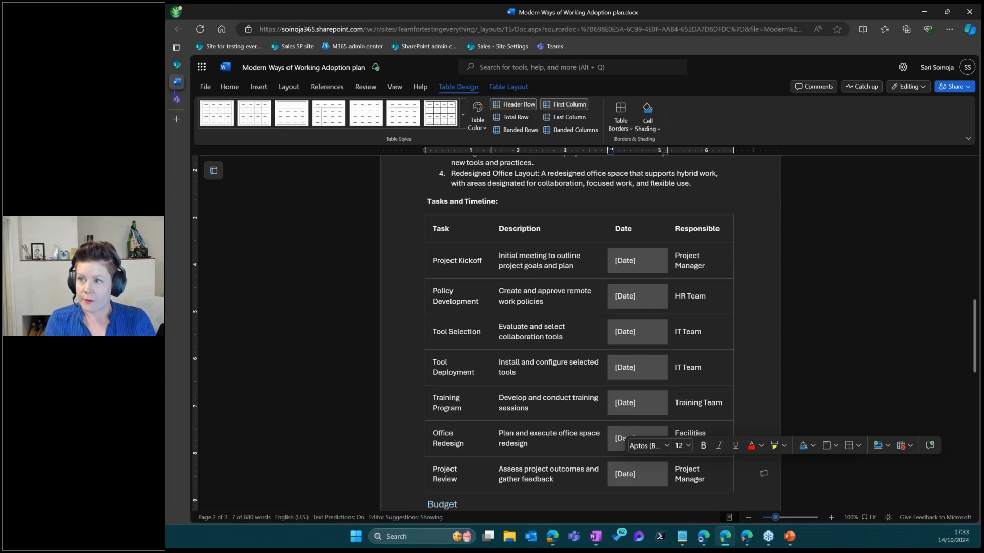
pyautogui.moveTo(181, 88)
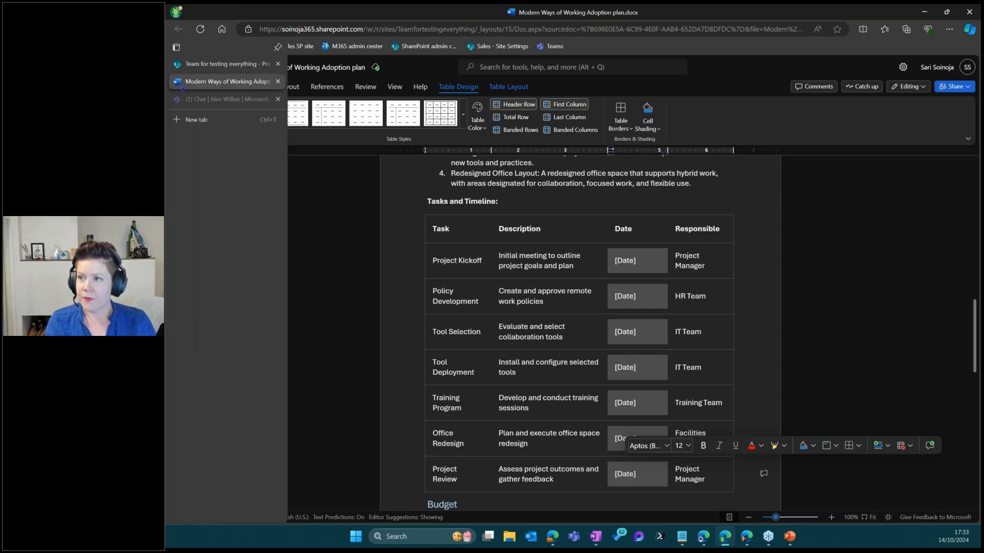
pyautogui.click(277, 82)
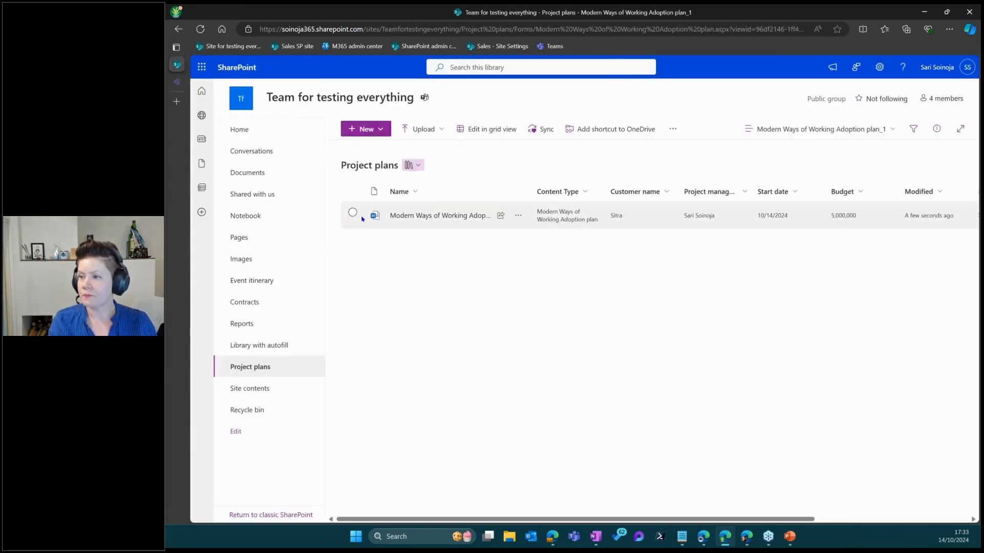
pyautogui.click(353, 212)
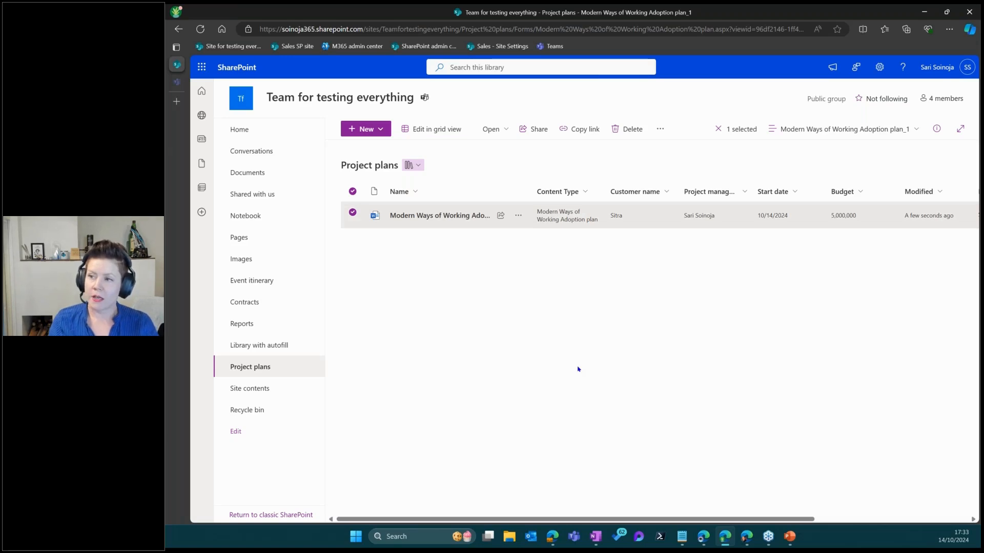
pyautogui.click(516, 215)
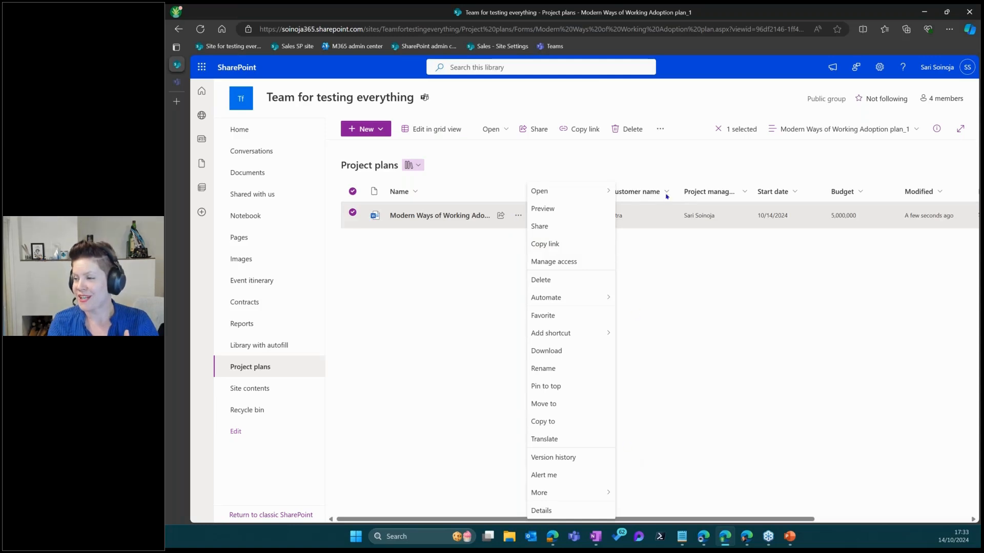
pyautogui.click(660, 129)
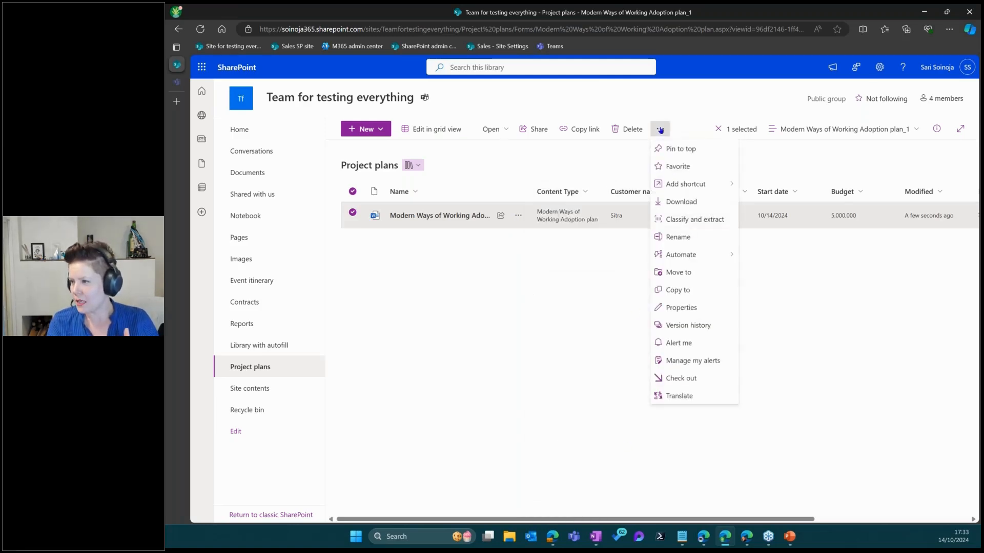
pyautogui.moveTo(705, 257)
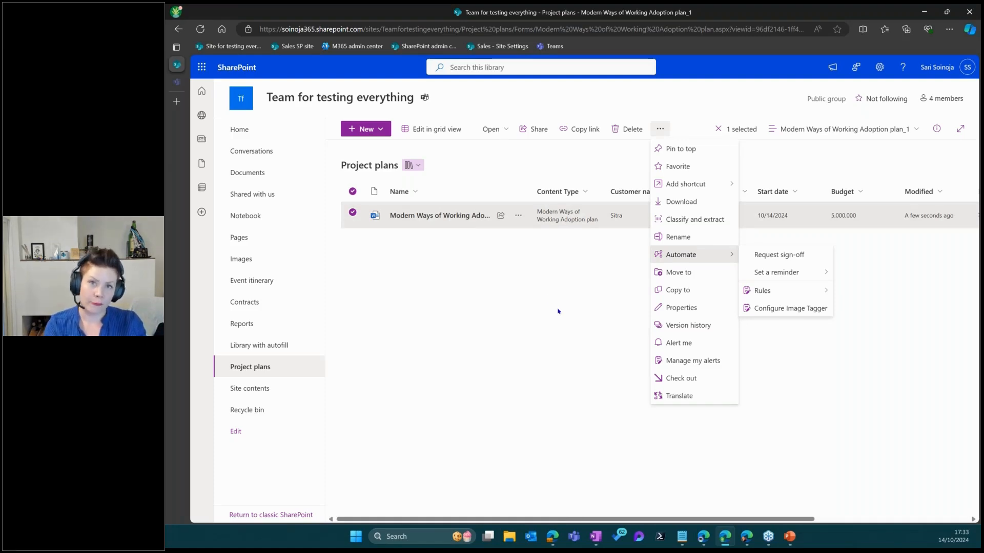
pyautogui.click(367, 129)
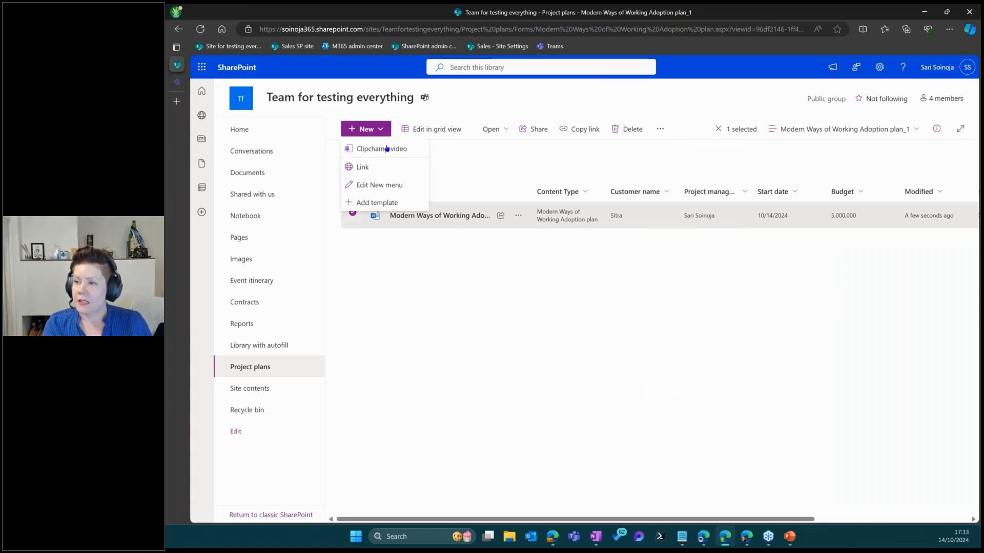
pyautogui.click(457, 349)
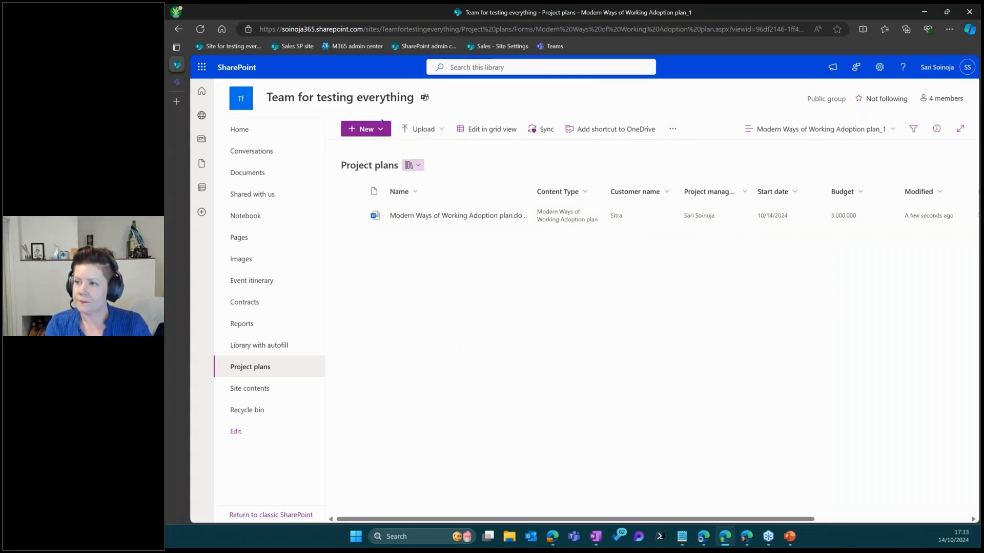
pyautogui.click(366, 129)
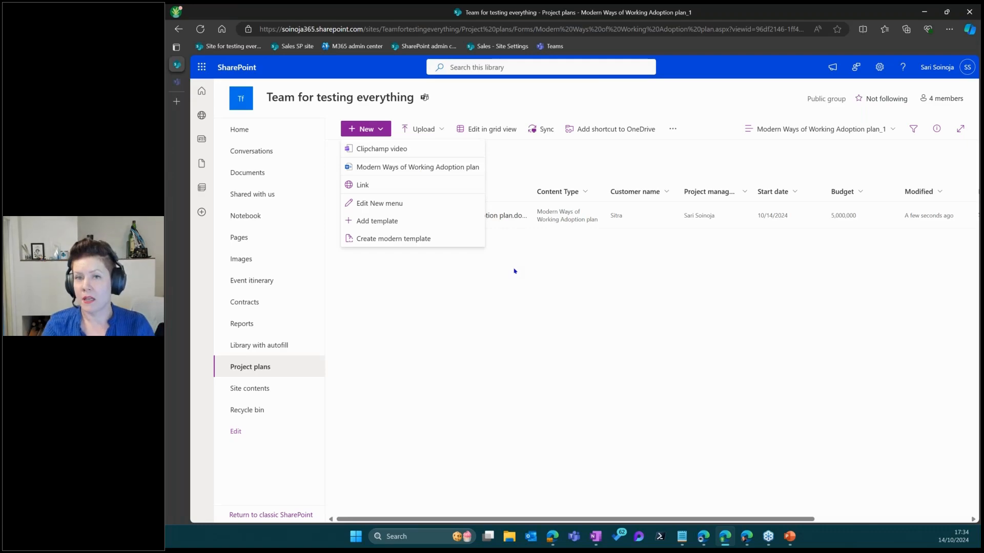
pyautogui.click(525, 310)
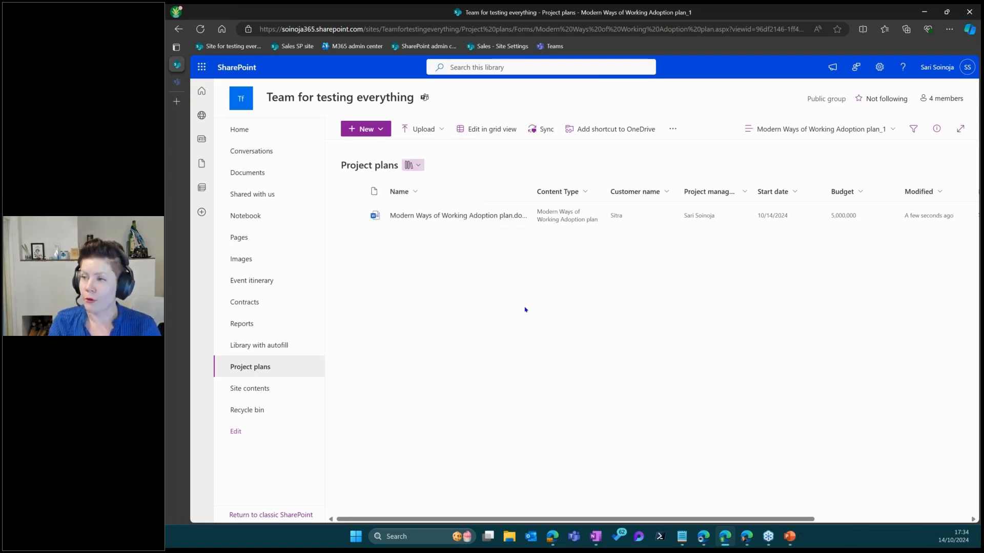